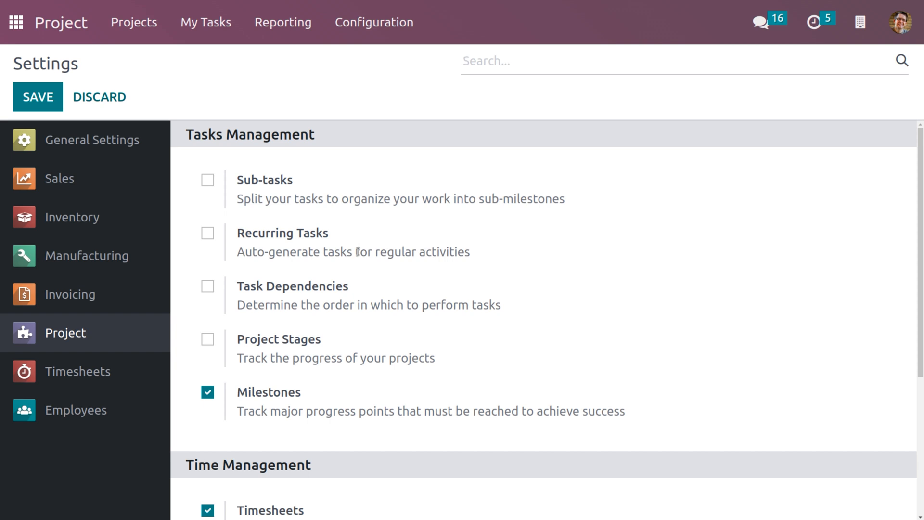
- Start a new product record in the Sales app's product catalogue
{"action": "scroll", "coordinate": [357, 251], "scroll_direction": "down", "scroll_amount": 3}
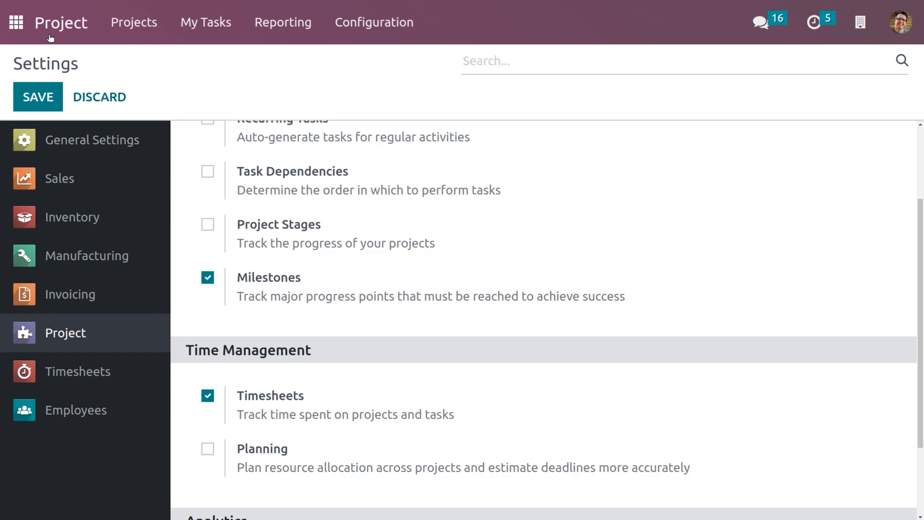
{"action": "left_click", "coordinate": [17, 23]}
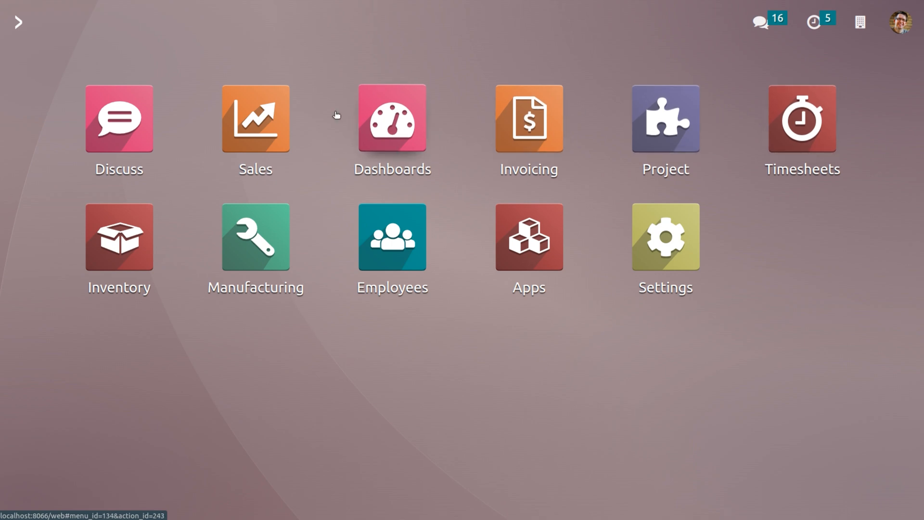
{"action": "left_click", "coordinate": [274, 136]}
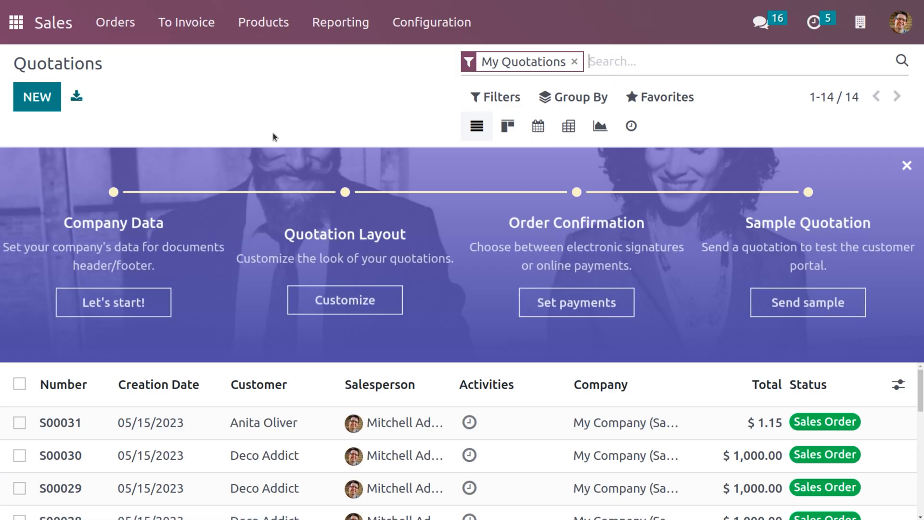
{"action": "left_click", "coordinate": [276, 22]}
{"action": "left_click", "coordinate": [270, 62]}
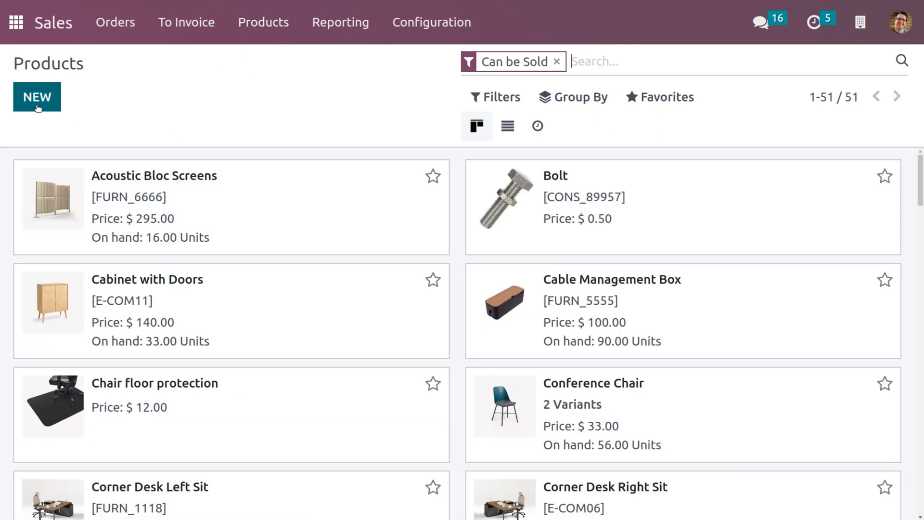
{"action": "left_click", "coordinate": [33, 103]}
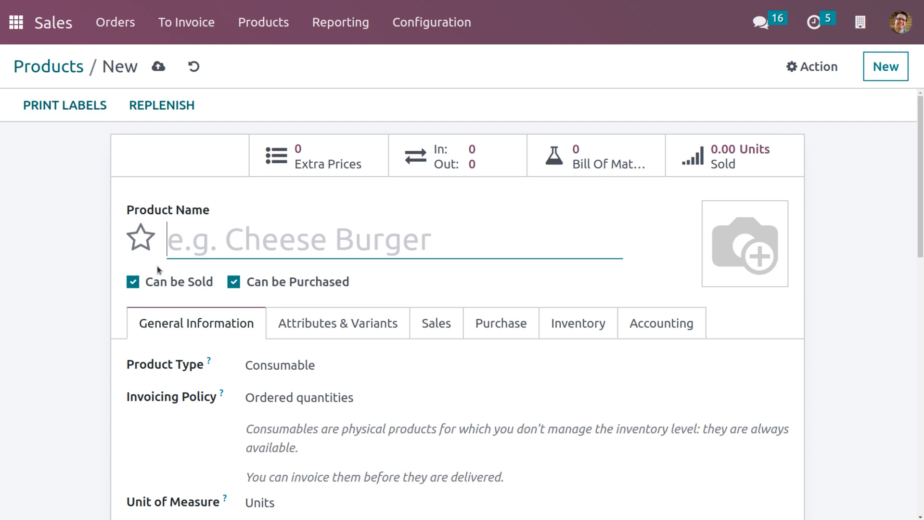
- Set the product type to Service and review the available invoicing policies
{"action": "left_click", "coordinate": [293, 366]}
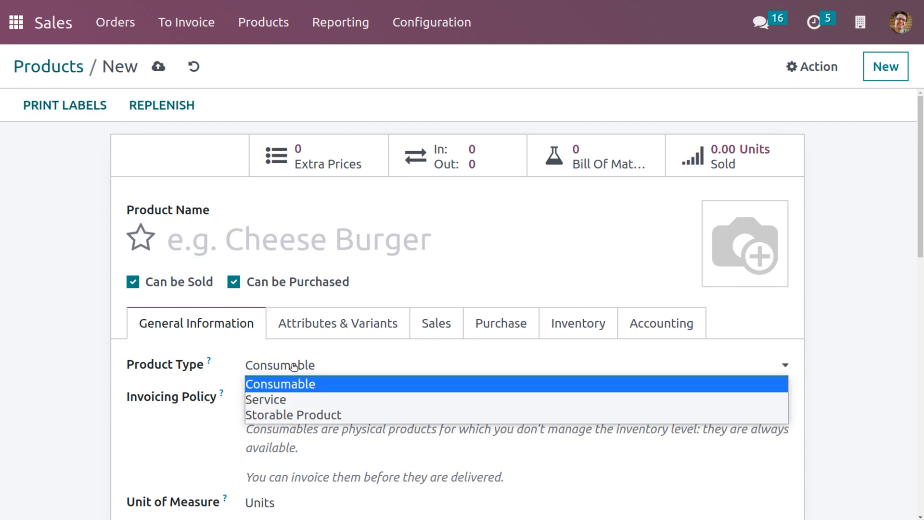
{"action": "left_click", "coordinate": [292, 399]}
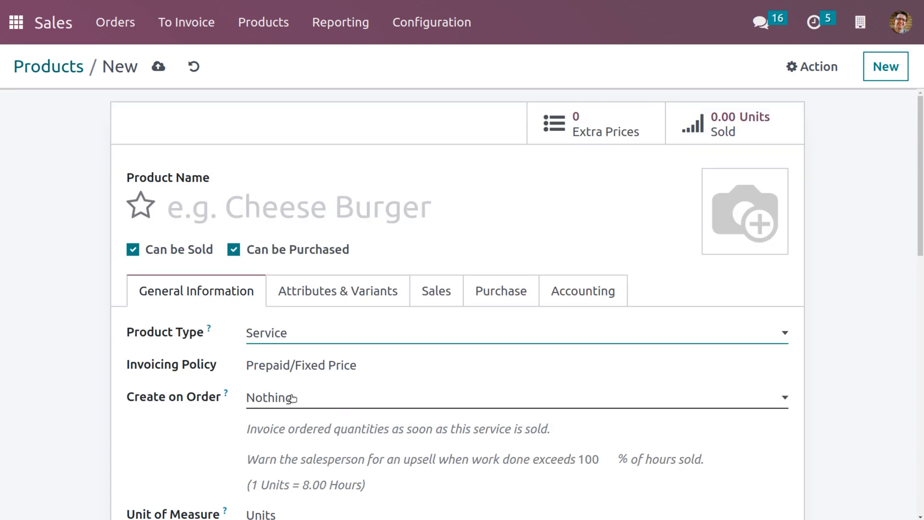
{"action": "left_click", "coordinate": [299, 366]}
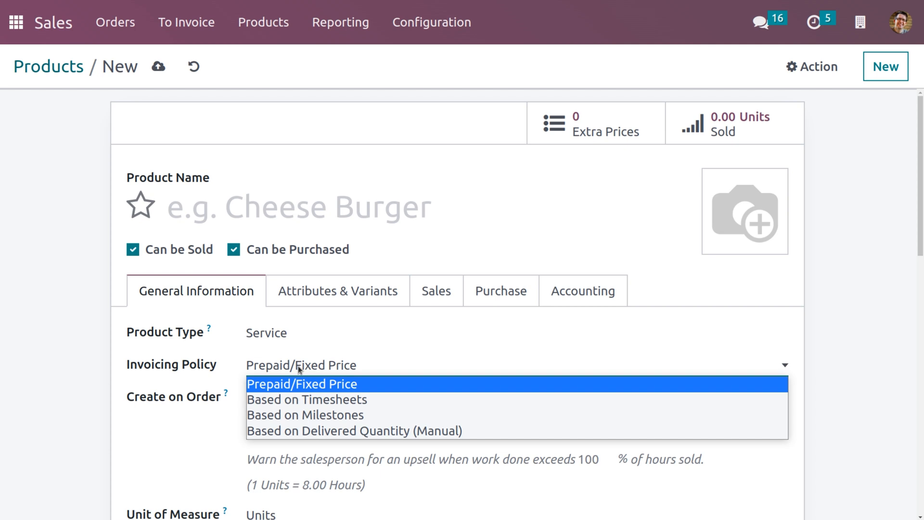
{"action": "left_click", "coordinate": [293, 198]}
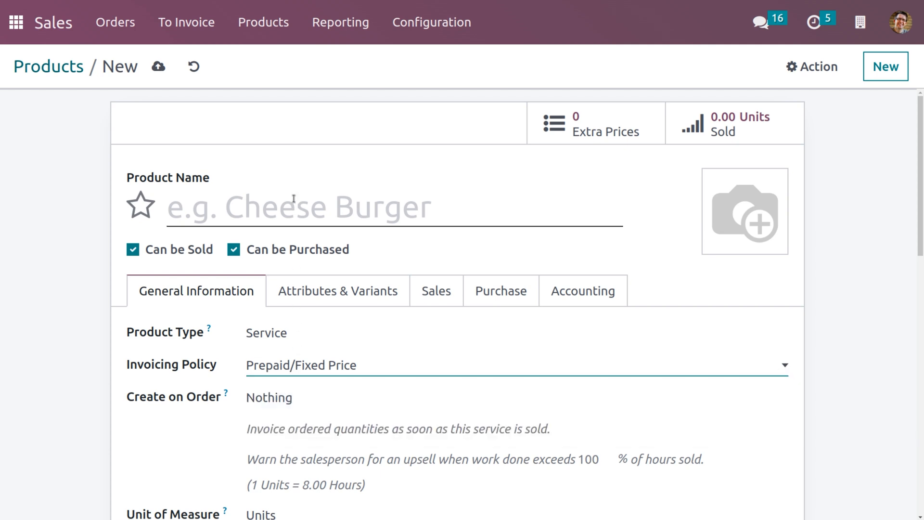
- Name the product "website" and have it create a Project & Task on order
{"action": "left_click", "coordinate": [273, 206]}
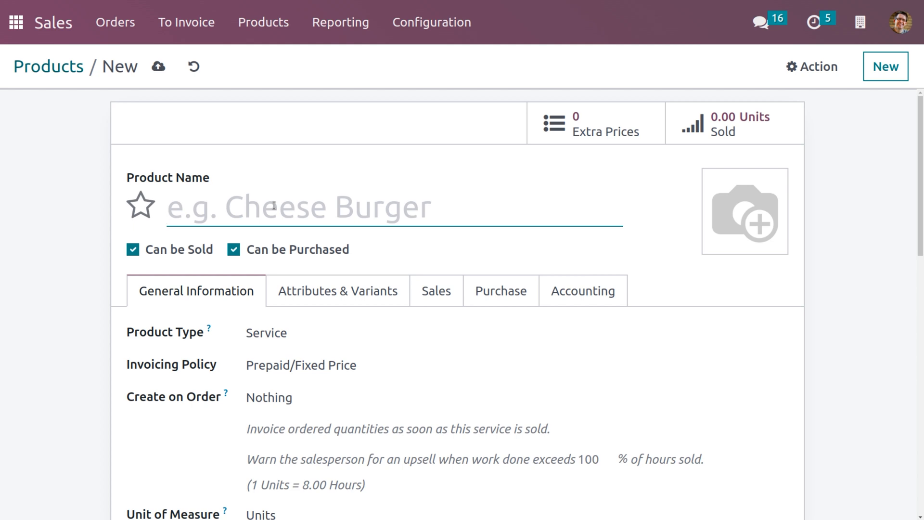
{"action": "type", "text": "webs"}
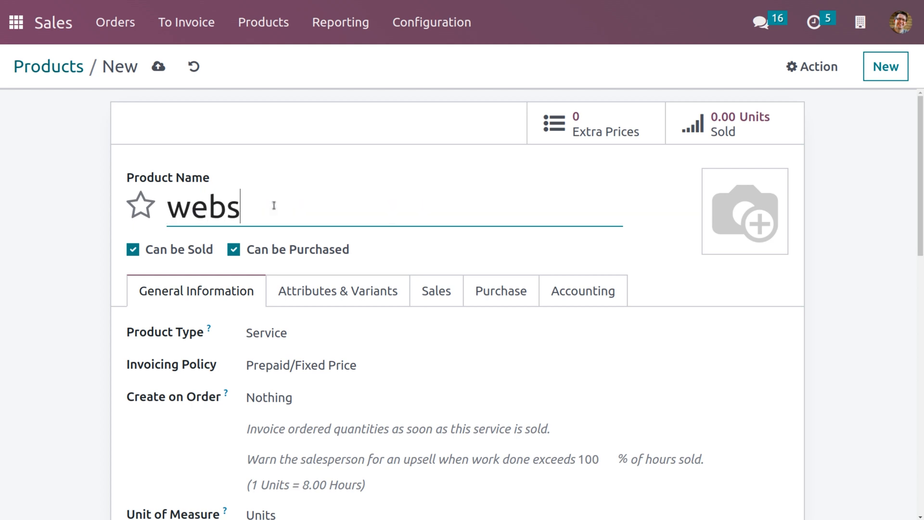
{"action": "type", "text": "ite"}
{"action": "left_click", "coordinate": [284, 400]}
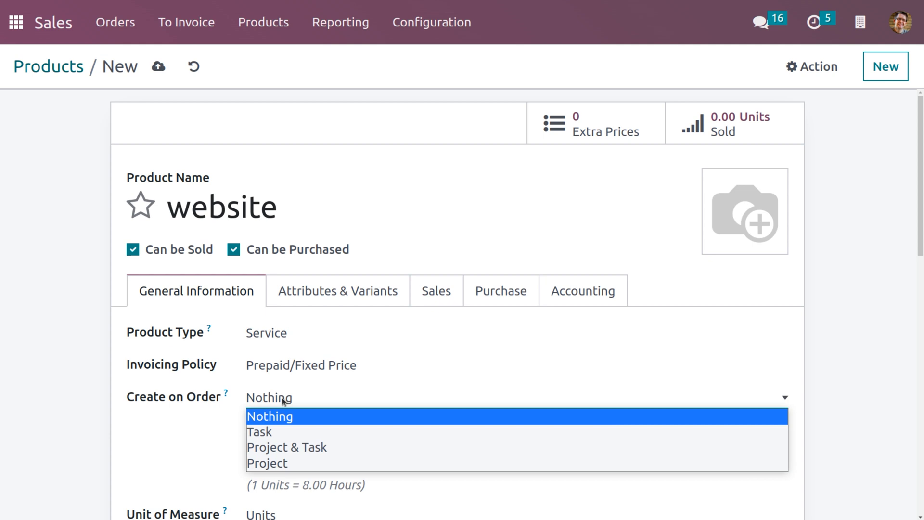
{"action": "left_click", "coordinate": [276, 447]}
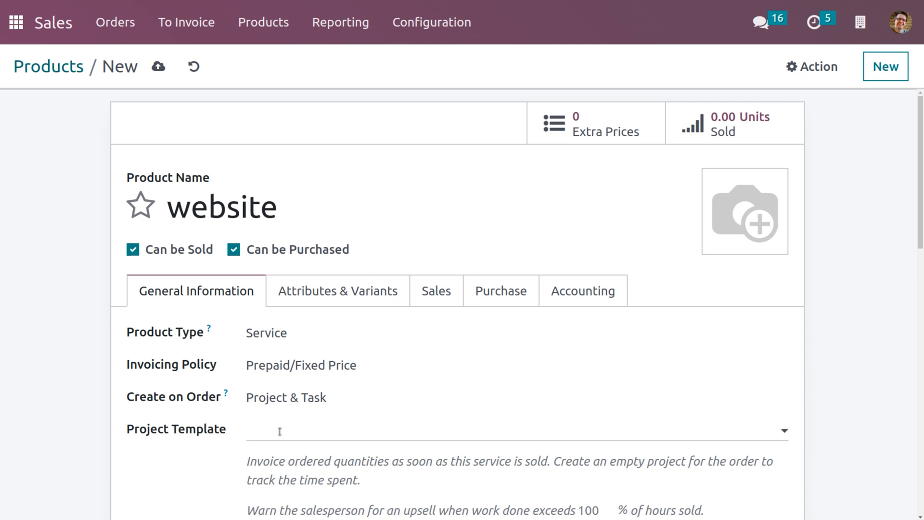
- Set the product's unit of measure to Hours
{"action": "scroll", "coordinate": [279, 431], "scroll_direction": "down", "scroll_amount": 3}
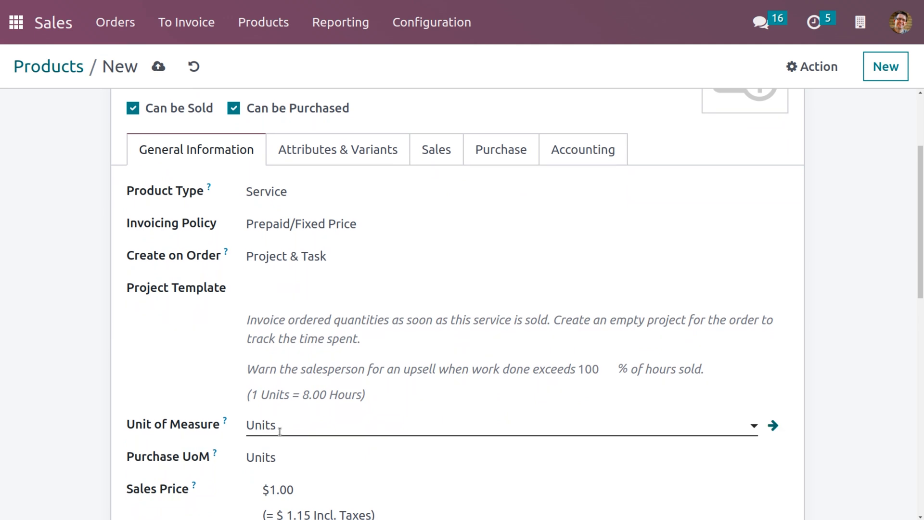
{"action": "left_click", "coordinate": [295, 432]}
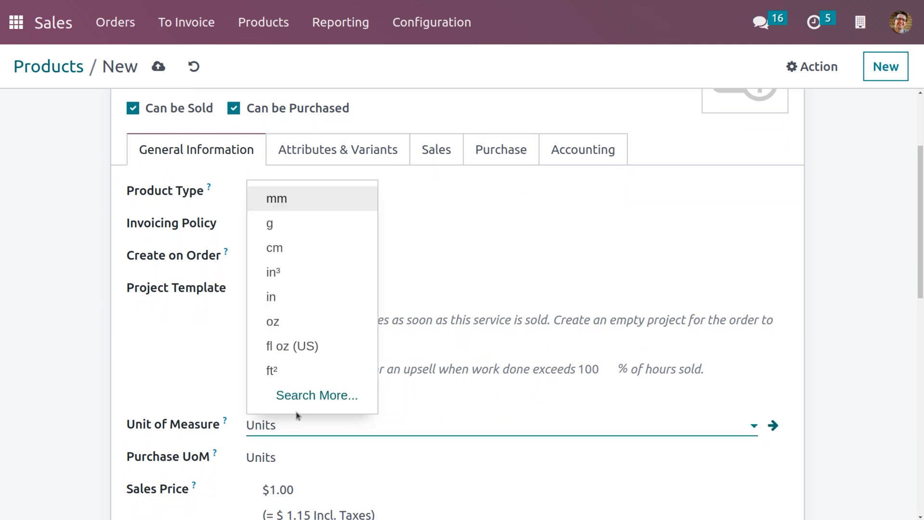
{"action": "key", "text": "BackSpace"}
{"action": "key", "text": "BackSpace"}
{"action": "key", "text": "BackSpace"}
{"action": "key", "text": "BackSpace"}
{"action": "key", "text": "BackSpace"}
{"action": "type", "text": "ho"}
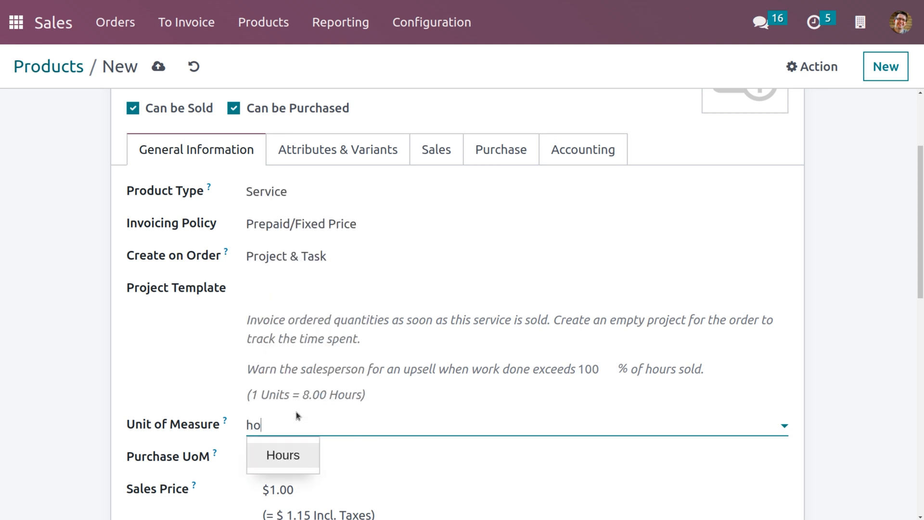
{"action": "type", "text": "ur"}
{"action": "left_click", "coordinate": [274, 463]}
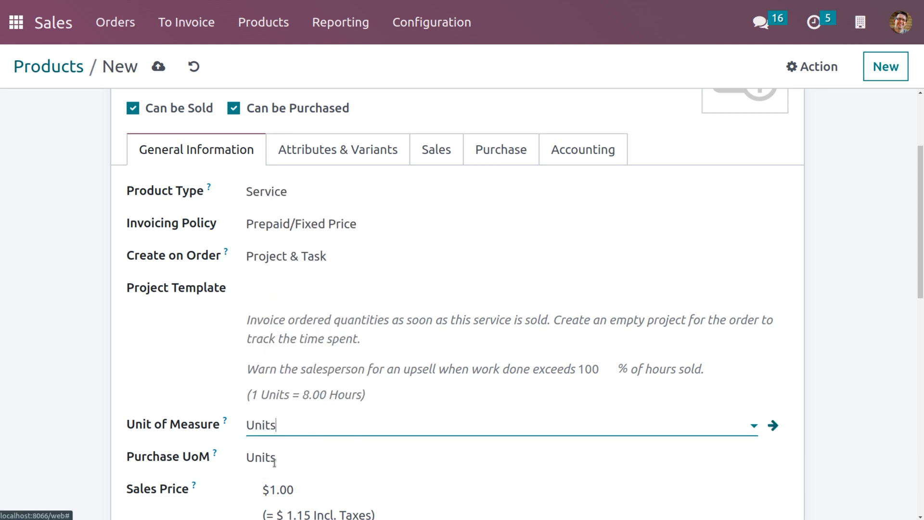
- Set the product's sales price to $1000
{"action": "scroll", "coordinate": [365, 433], "scroll_direction": "down", "scroll_amount": 3}
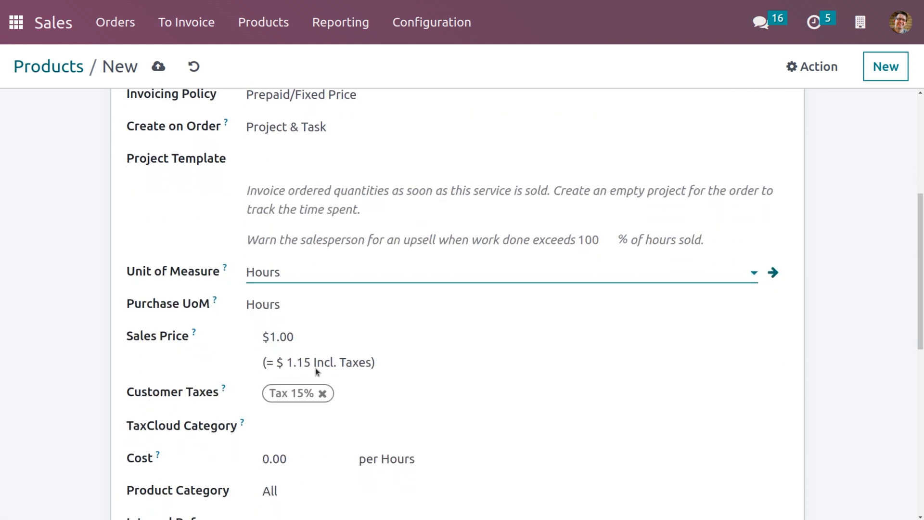
{"action": "left_click", "coordinate": [303, 336]}
{"action": "key", "text": "BackSpace"}
{"action": "key", "text": "BackSpace"}
{"action": "key", "text": "BackSpace"}
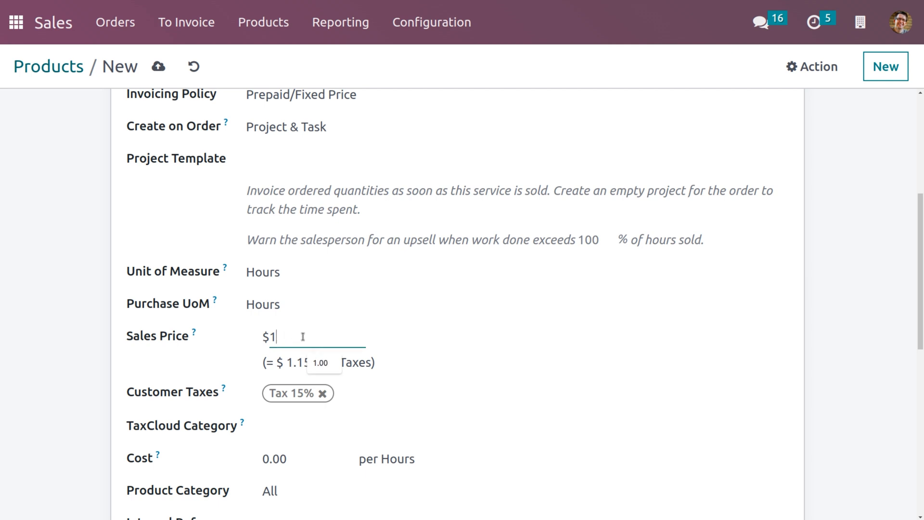
{"action": "type", "text": "000"}
- Set the product's cost to 900 per hour and save the product
{"action": "left_click", "coordinate": [304, 447]}
{"action": "left_click", "coordinate": [302, 456]}
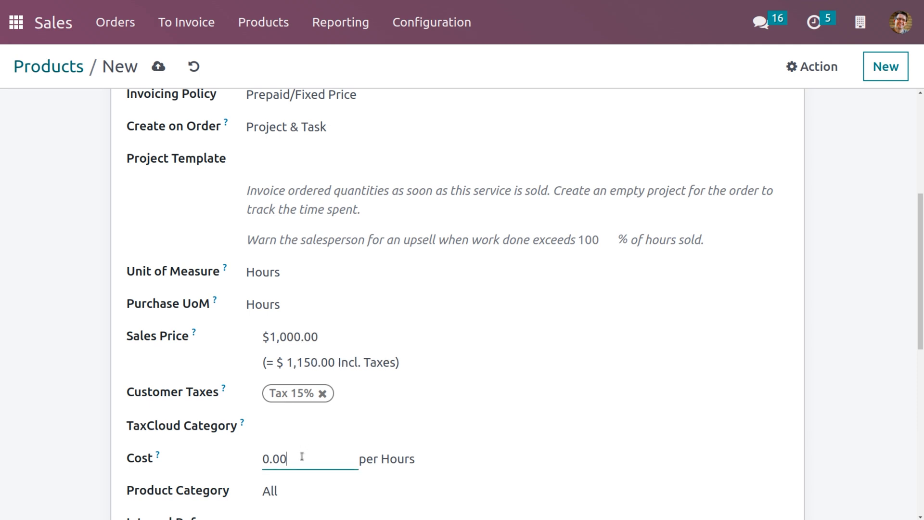
{"action": "key", "text": "BackSpace"}
{"action": "key", "text": "BackSpace"}
{"action": "key", "text": "BackSpace"}
{"action": "key", "text": "BackSpace"}
{"action": "type", "text": "900"}
{"action": "scroll", "coordinate": [304, 443], "scroll_direction": "down", "scroll_amount": 4}
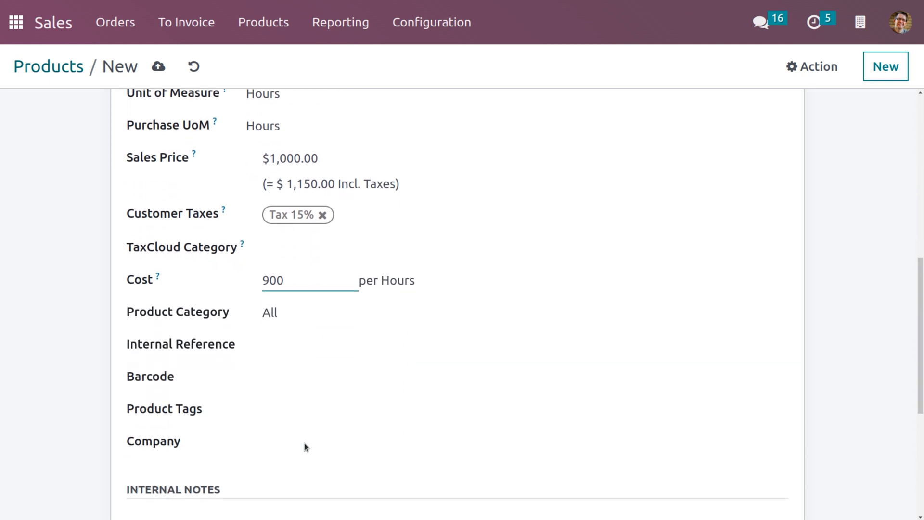
{"action": "scroll", "coordinate": [304, 442], "scroll_direction": "up", "scroll_amount": 5}
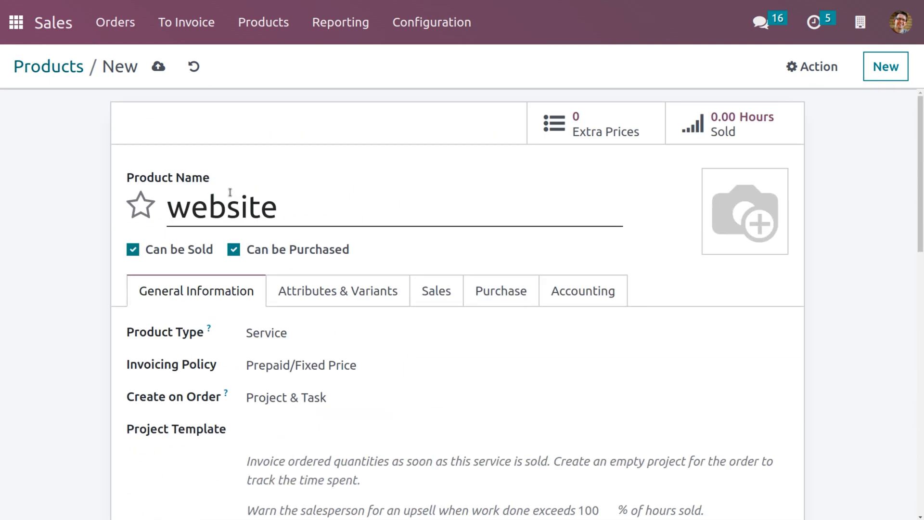
{"action": "left_click", "coordinate": [158, 66]}
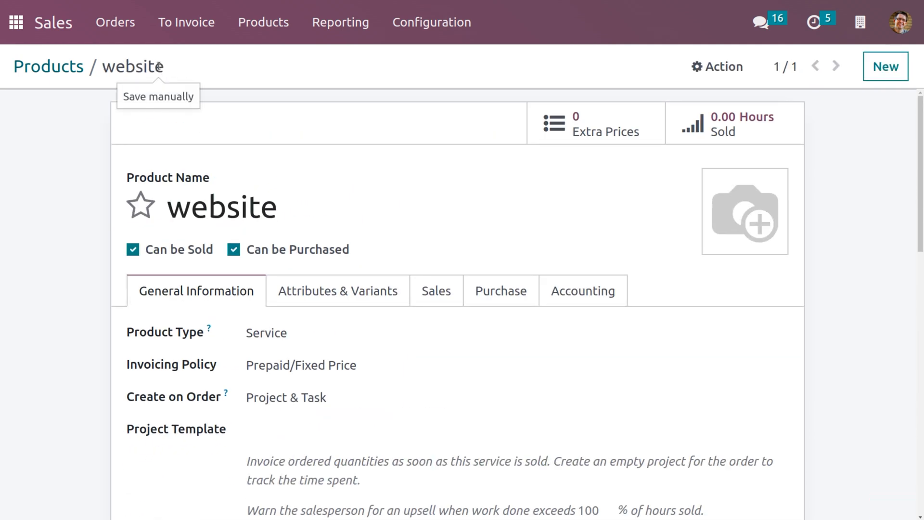
- Create a new quotation for the customer Deco Addict
{"action": "left_click", "coordinate": [105, 36]}
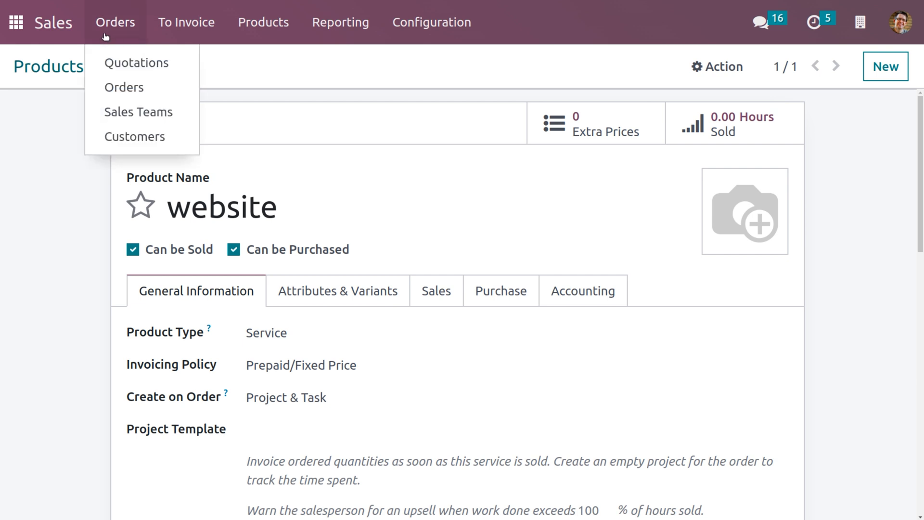
{"action": "left_click", "coordinate": [109, 62]}
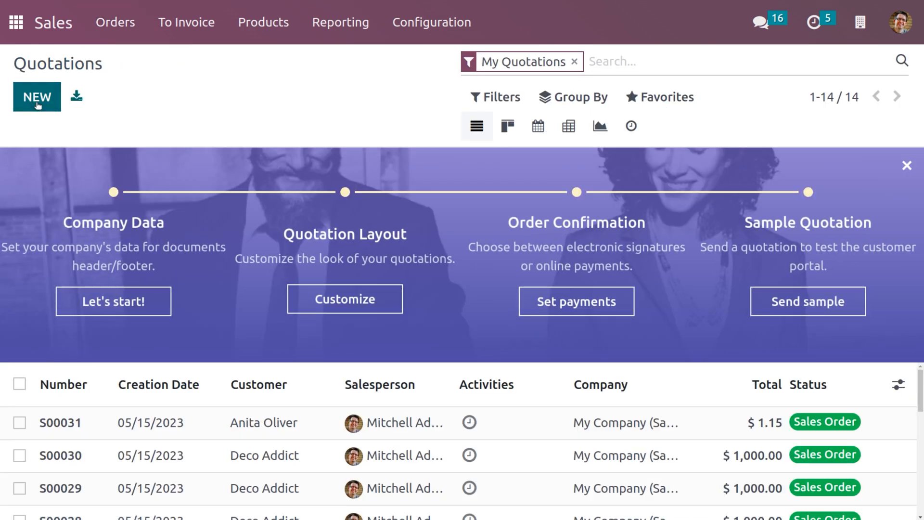
{"action": "left_click", "coordinate": [37, 98]}
{"action": "left_click", "coordinate": [309, 267]}
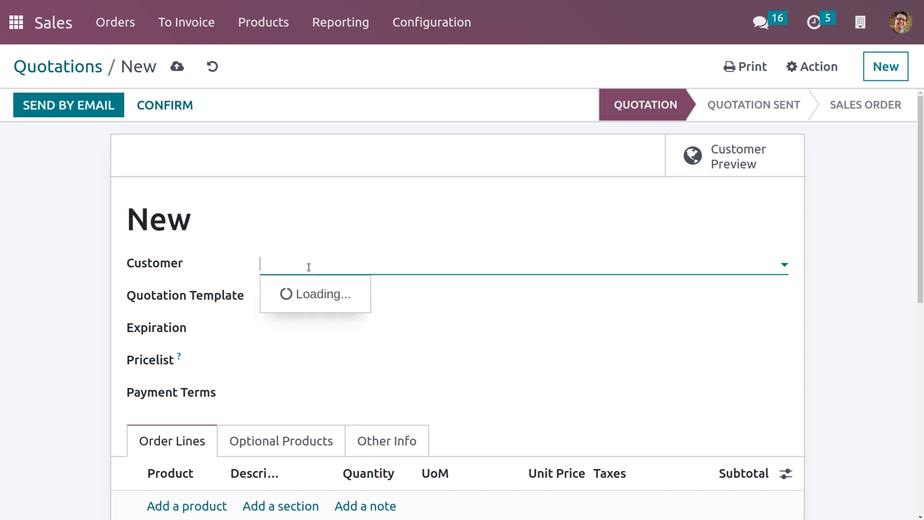
{"action": "left_click", "coordinate": [209, 268]}
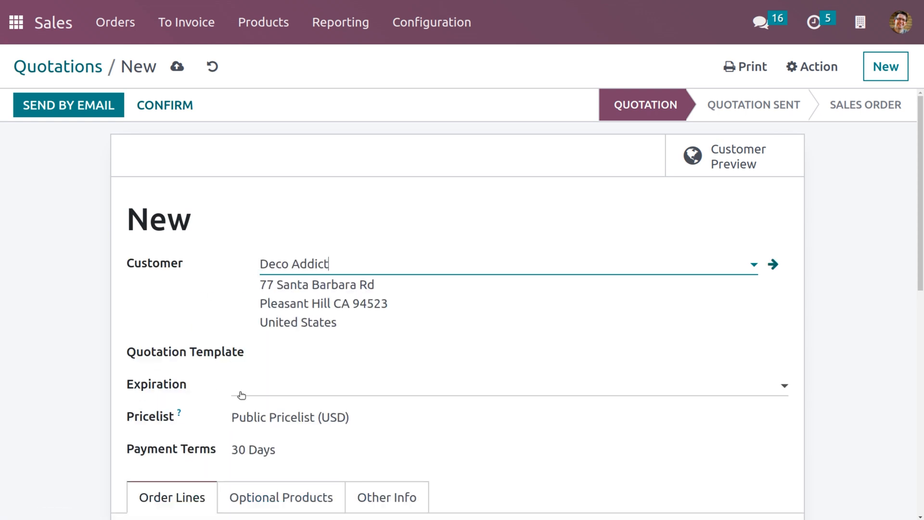
- Add the "website" product as an order line and remove its 15% tax
{"action": "scroll", "coordinate": [241, 395], "scroll_direction": "down", "scroll_amount": 4}
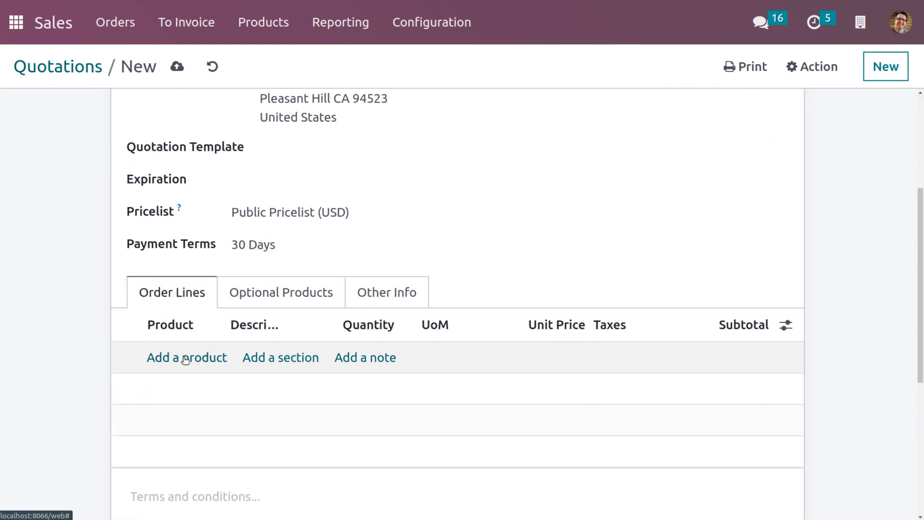
{"action": "left_click", "coordinate": [186, 359]}
{"action": "type", "text": "we"}
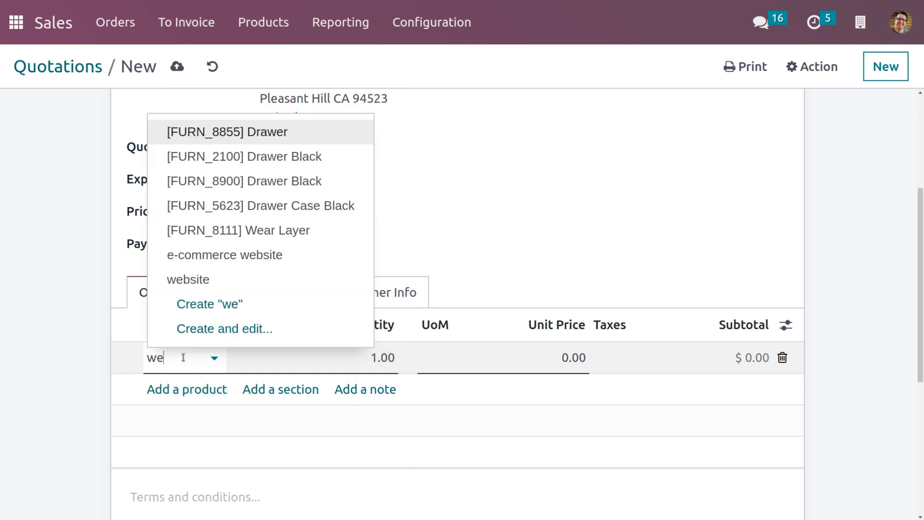
{"action": "left_click", "coordinate": [209, 282]}
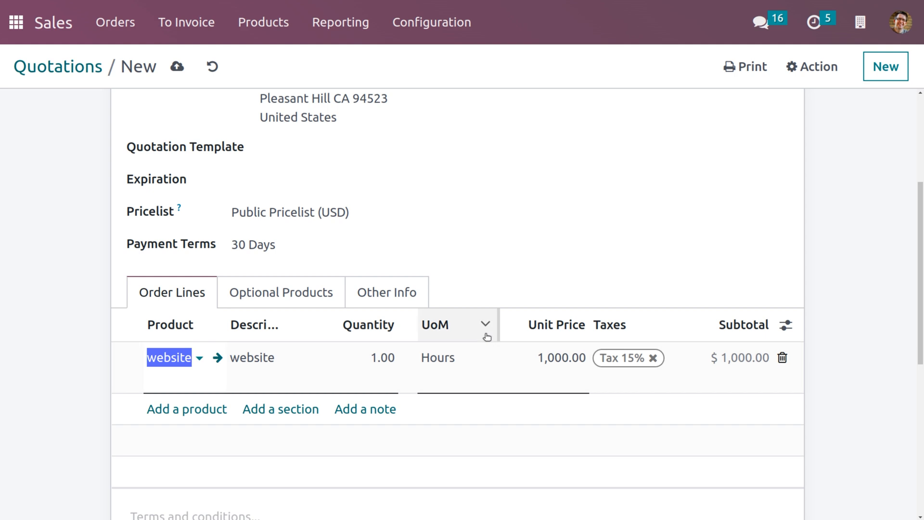
{"action": "left_click", "coordinate": [653, 358]}
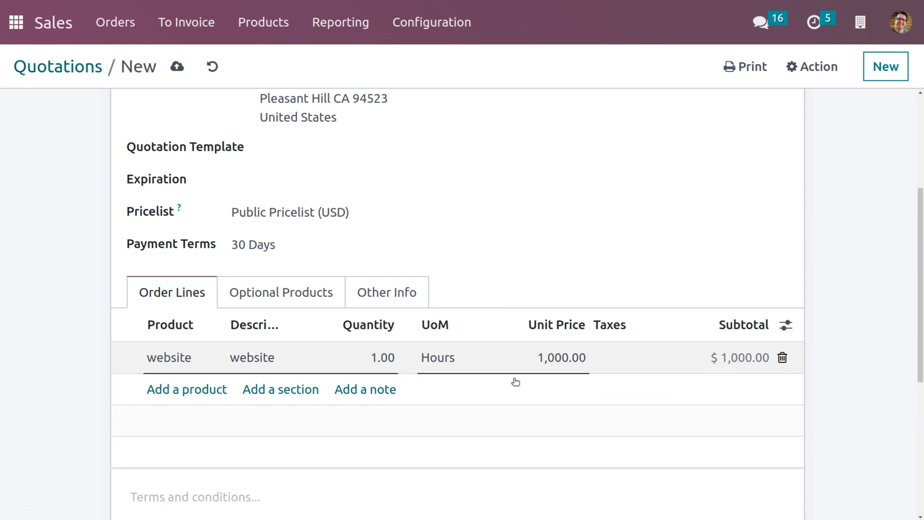
- Save the quotation and confirm it as a sales order
{"action": "scroll", "coordinate": [522, 294], "scroll_direction": "up", "scroll_amount": 5}
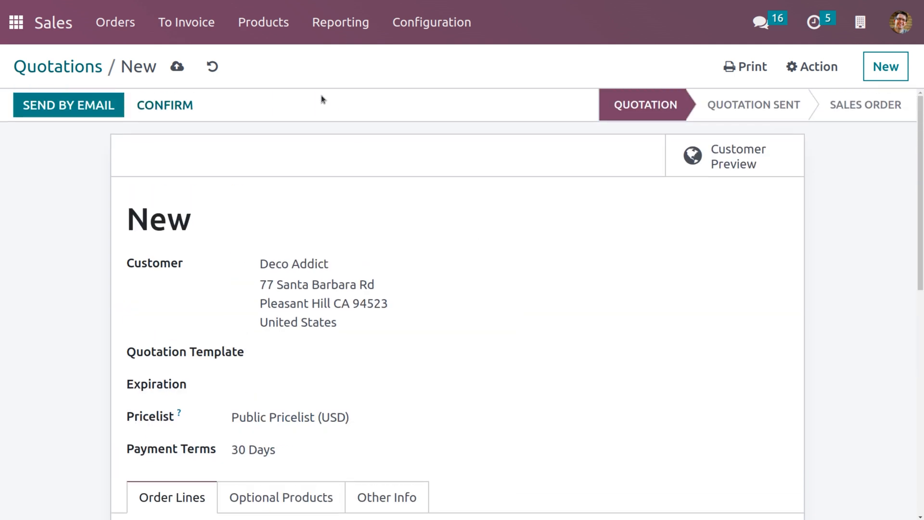
{"action": "left_click", "coordinate": [176, 65]}
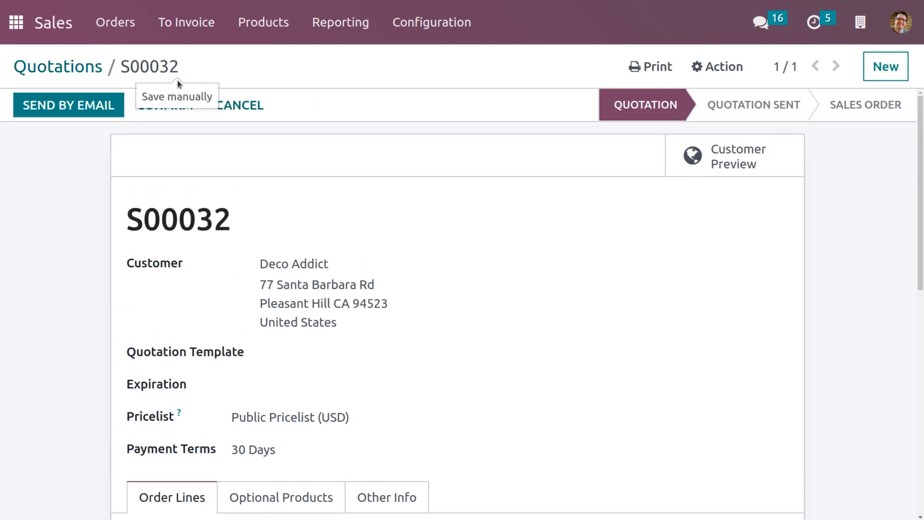
{"action": "left_click", "coordinate": [173, 116]}
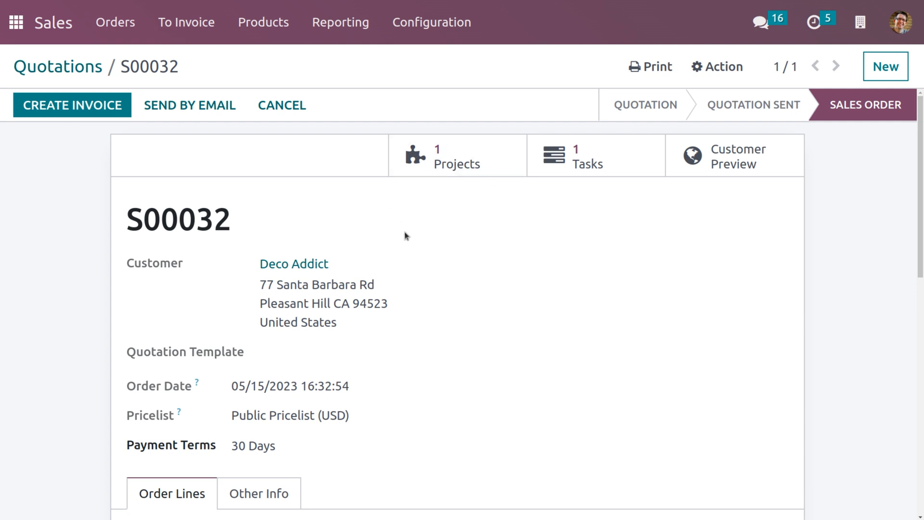
{"action": "scroll", "coordinate": [418, 289], "scroll_direction": "down", "scroll_amount": 5}
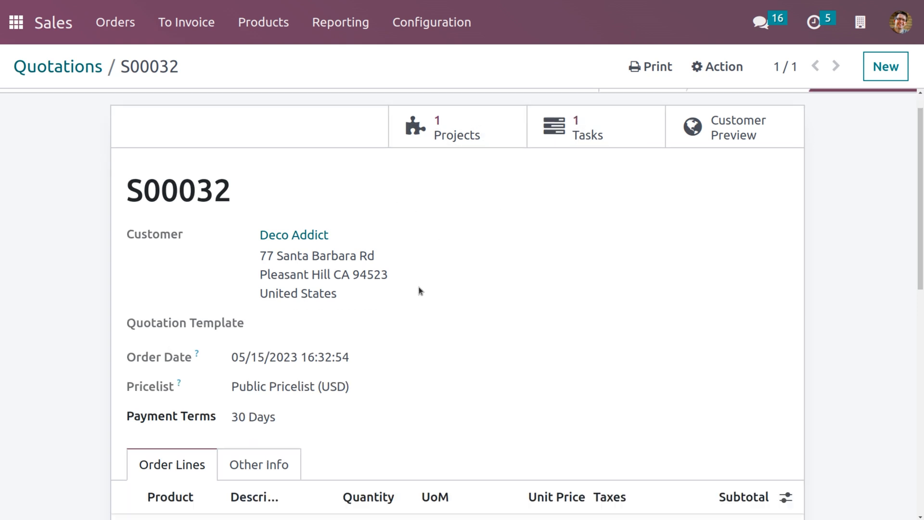
- Open the project generated by the confirmed sales order and review its details
{"action": "scroll", "coordinate": [418, 288], "scroll_direction": "up", "scroll_amount": 5}
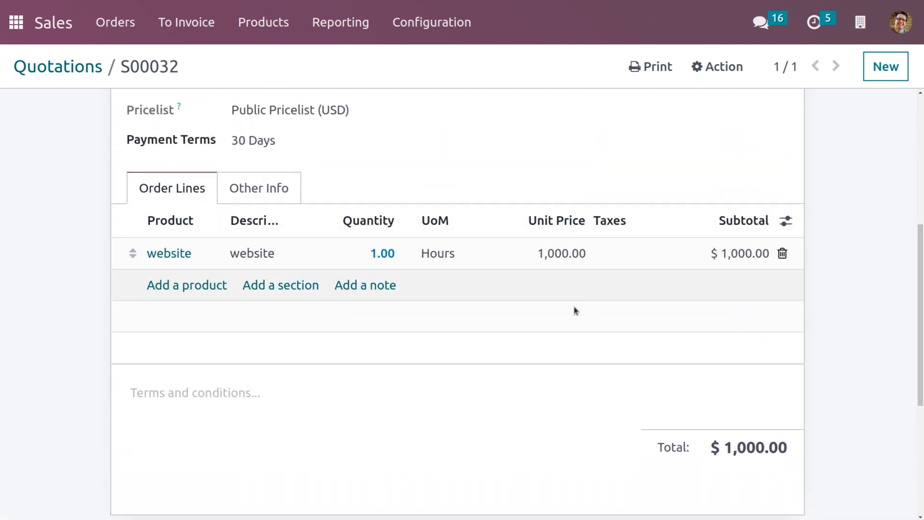
{"action": "scroll", "coordinate": [514, 341], "scroll_direction": "up", "scroll_amount": 2}
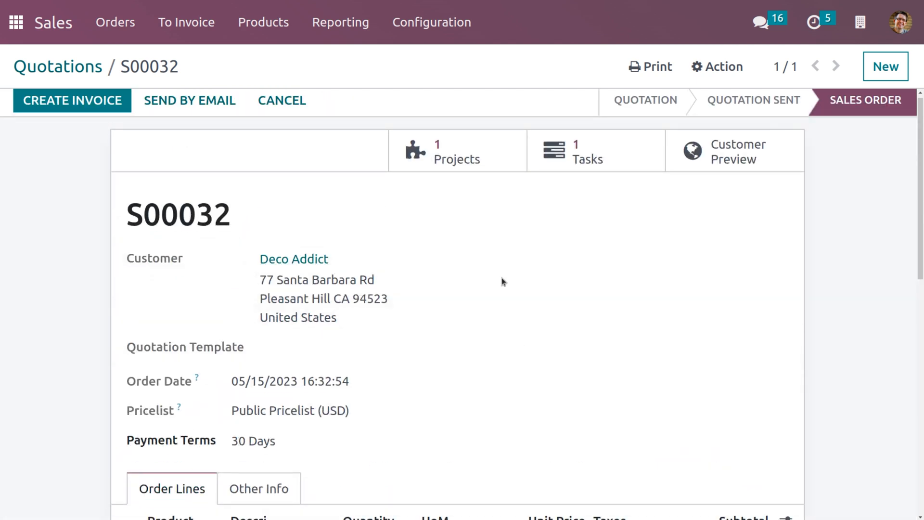
{"action": "left_click", "coordinate": [441, 160]}
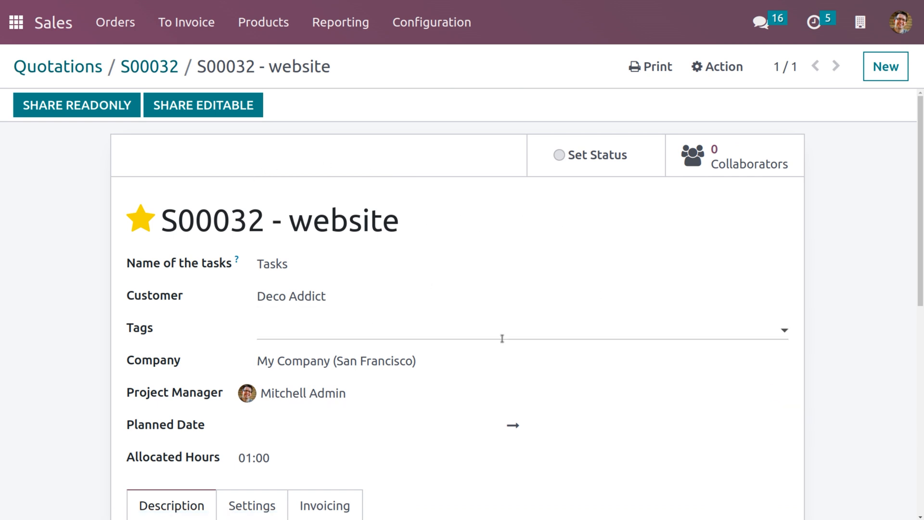
{"action": "scroll", "coordinate": [481, 390], "scroll_direction": "down", "scroll_amount": 5}
{"action": "scroll", "coordinate": [480, 391], "scroll_direction": "up", "scroll_amount": 5}
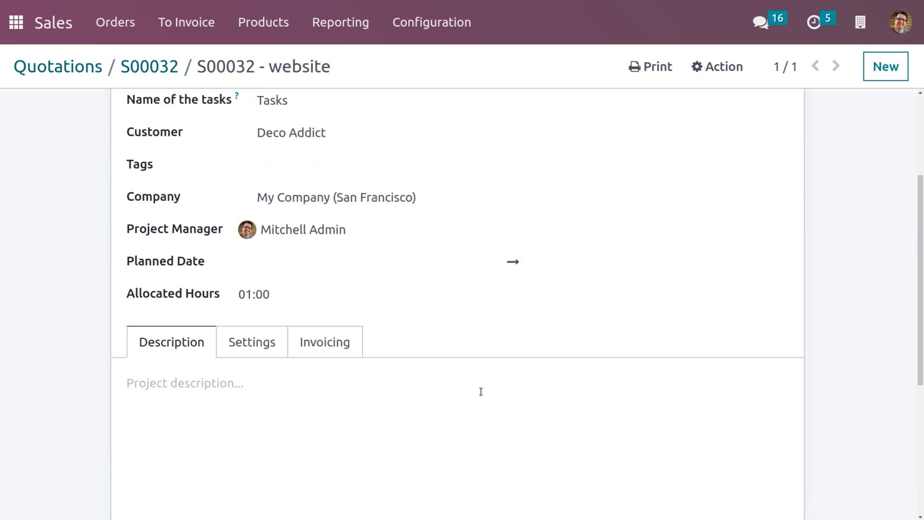
- Return to the sales order and open its generated task to review the task's fields
{"action": "left_click", "coordinate": [147, 67]}
{"action": "left_click", "coordinate": [594, 150]}
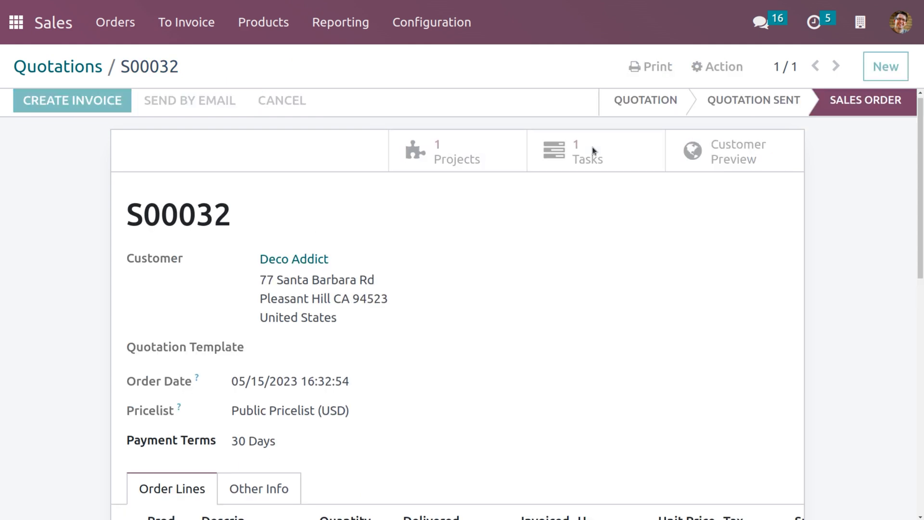
{"action": "scroll", "coordinate": [335, 332], "scroll_direction": "down", "scroll_amount": 7}
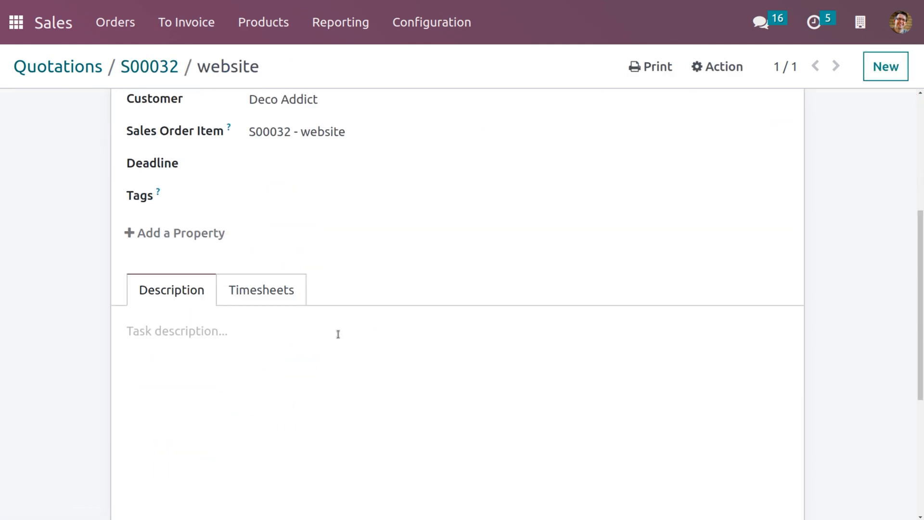
{"action": "scroll", "coordinate": [336, 337], "scroll_direction": "up", "scroll_amount": 7}
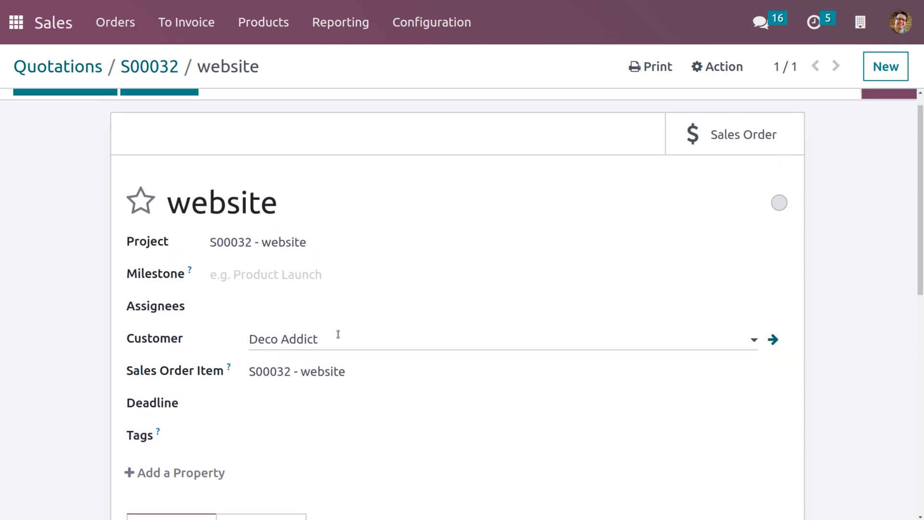
{"action": "scroll", "coordinate": [338, 334], "scroll_direction": "up", "scroll_amount": 1}
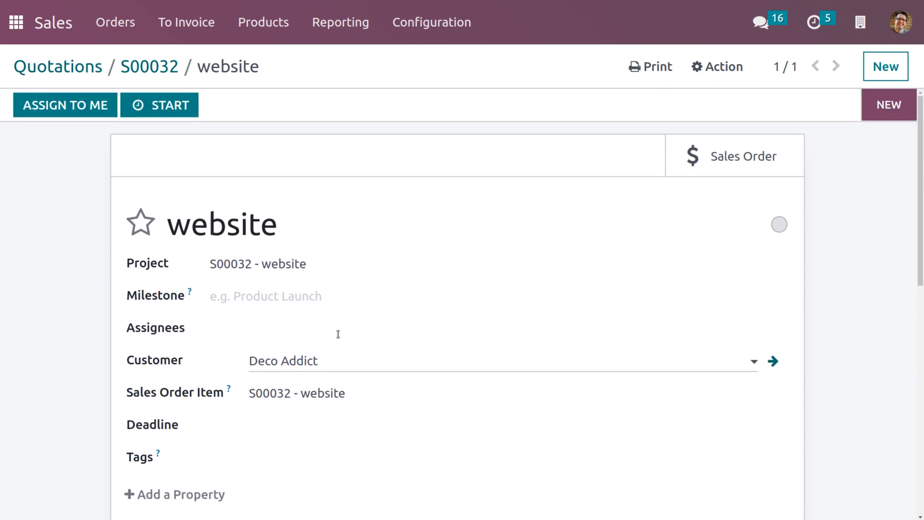
- Time work on the website task with its timer, save 00:15 hours spent, and check the task's timesheet
{"action": "left_click", "coordinate": [154, 109]}
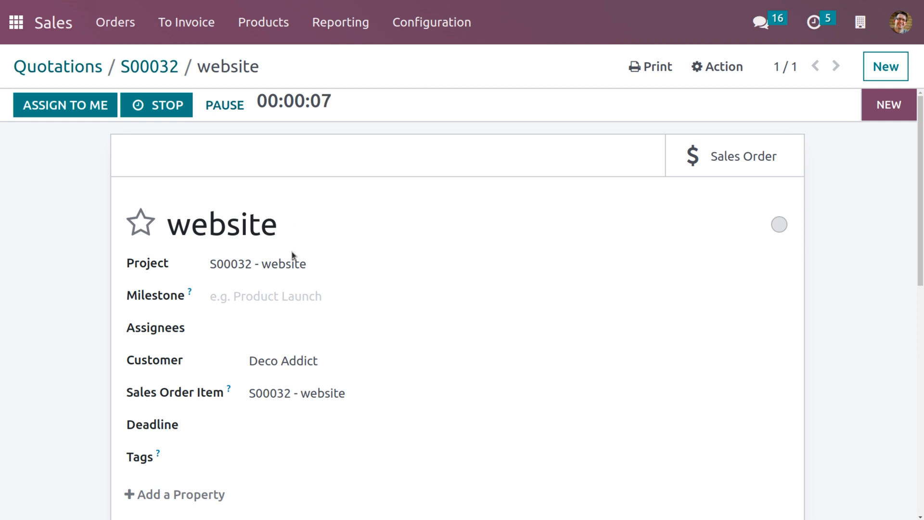
{"action": "left_click", "coordinate": [187, 107]}
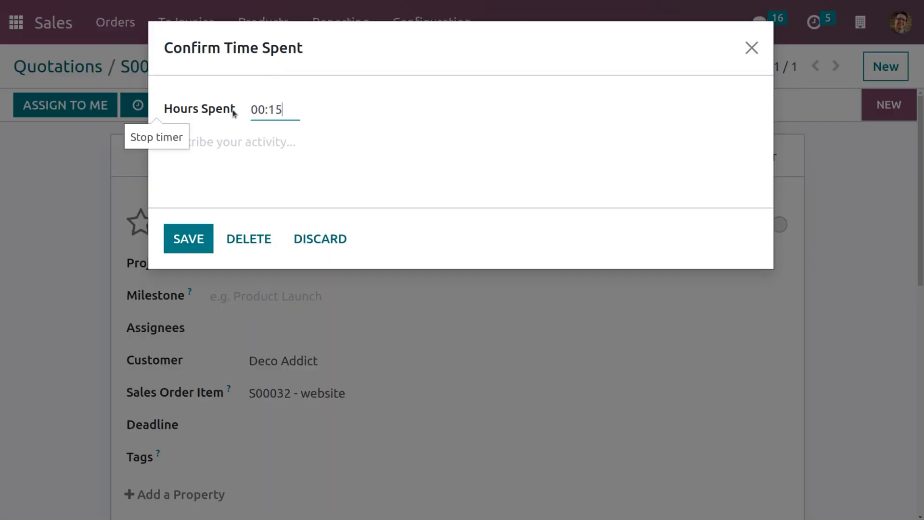
{"action": "left_click", "coordinate": [212, 239]}
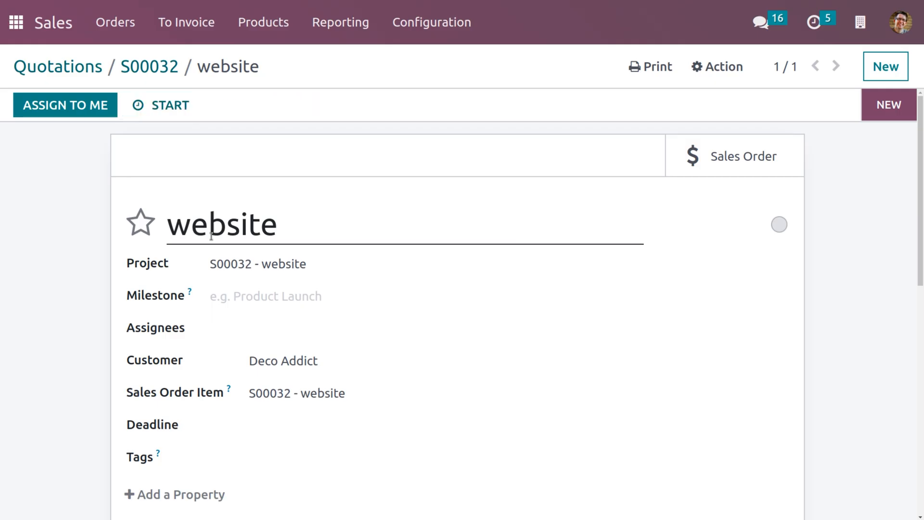
{"action": "scroll", "coordinate": [212, 238], "scroll_direction": "down", "scroll_amount": 5}
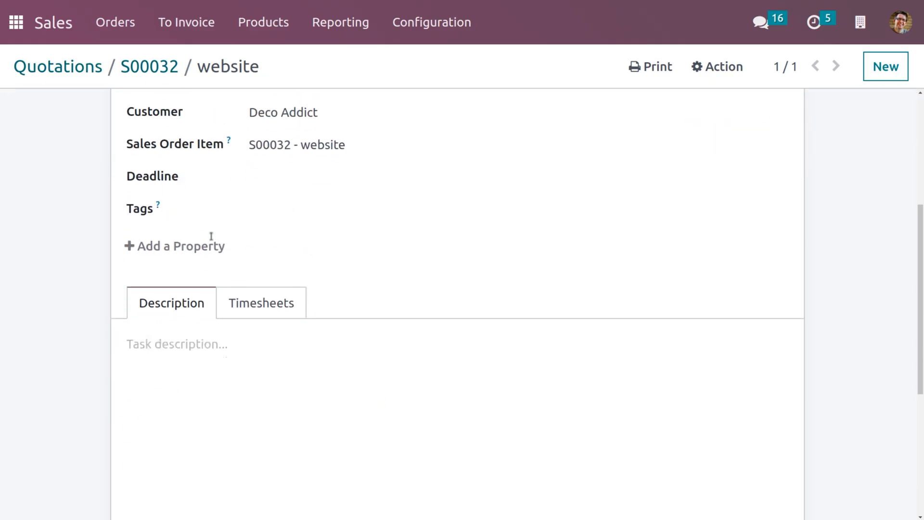
{"action": "left_click", "coordinate": [246, 295]}
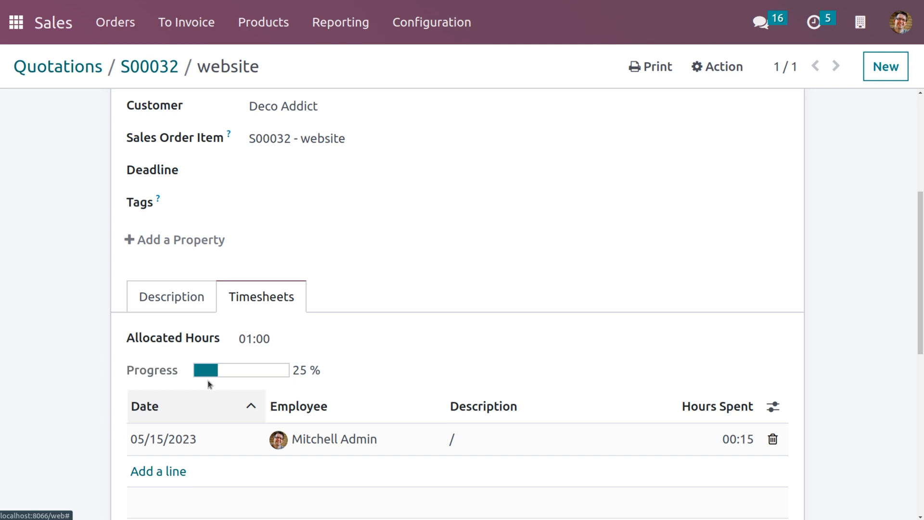
{"action": "scroll", "coordinate": [217, 433], "scroll_direction": "up", "scroll_amount": 5}
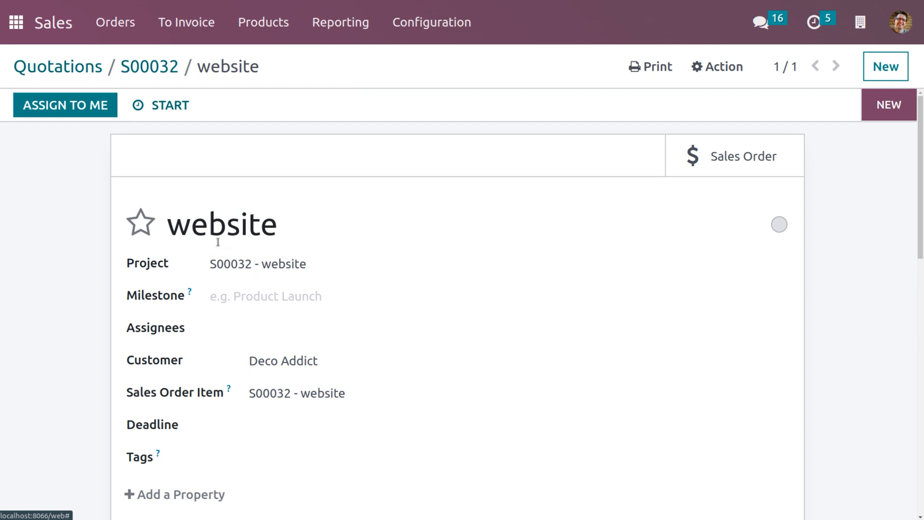
- Create a regular invoice from the website task's sales order
{"action": "left_click", "coordinate": [130, 67]}
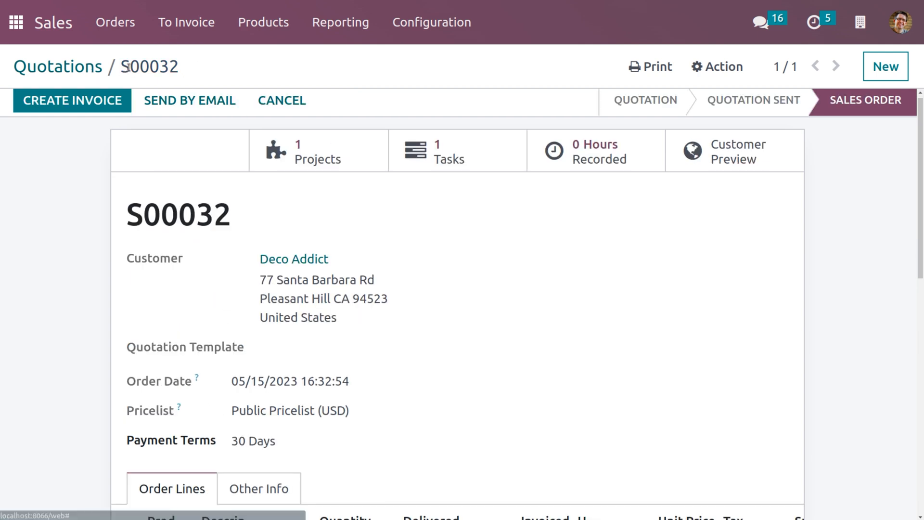
{"action": "left_click", "coordinate": [75, 107]}
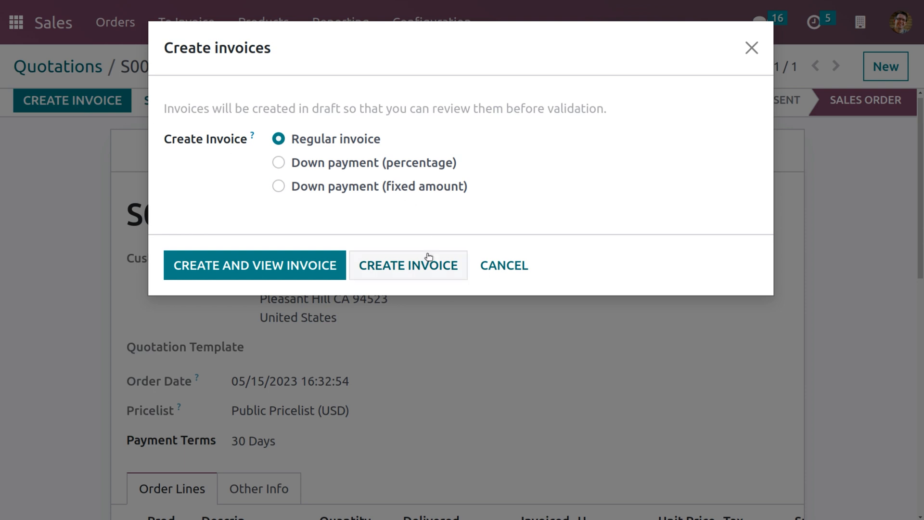
{"action": "left_click", "coordinate": [418, 267]}
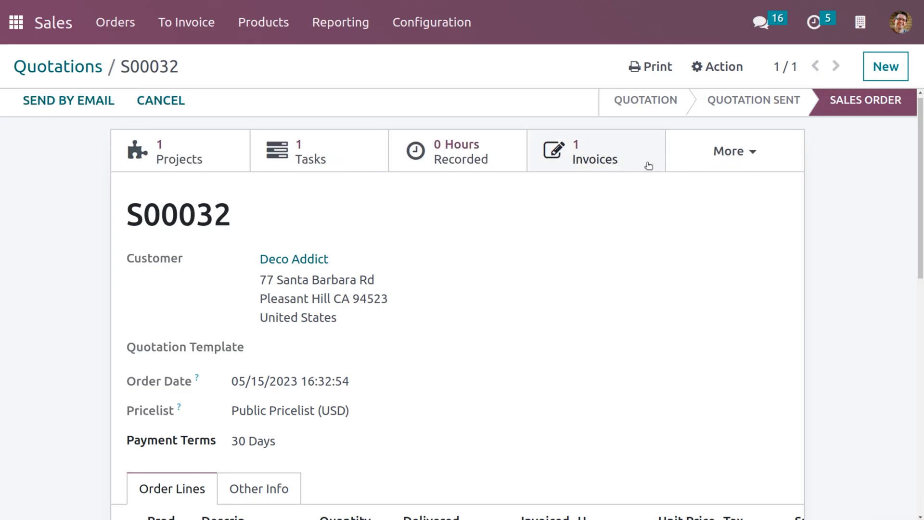
- Open the order's draft invoice, confirm it, and review its lines and total
{"action": "left_click", "coordinate": [652, 158]}
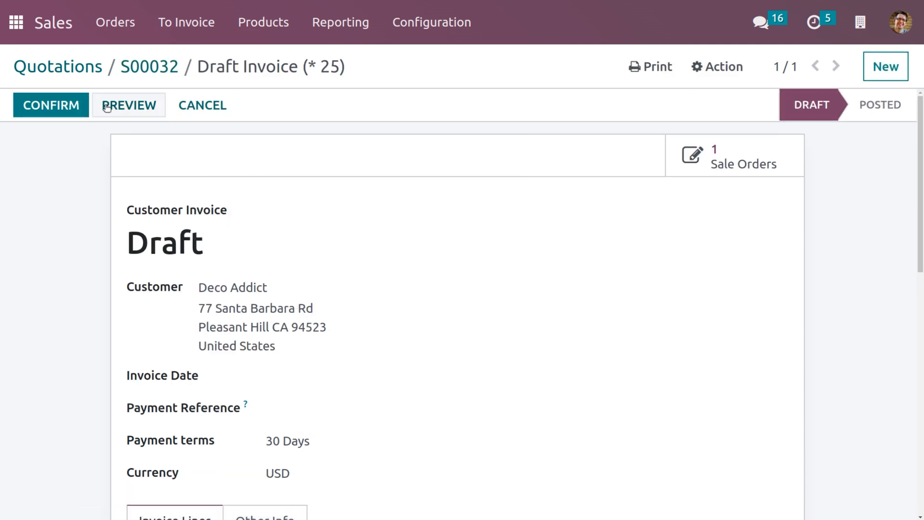
{"action": "left_click", "coordinate": [82, 108]}
{"action": "scroll", "coordinate": [272, 212], "scroll_direction": "down", "scroll_amount": 2}
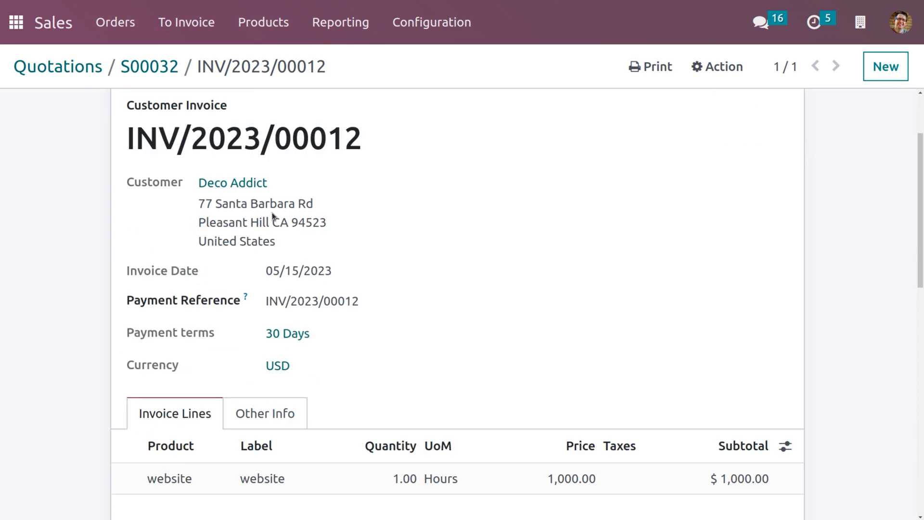
{"action": "scroll", "coordinate": [272, 212], "scroll_direction": "down", "scroll_amount": 4}
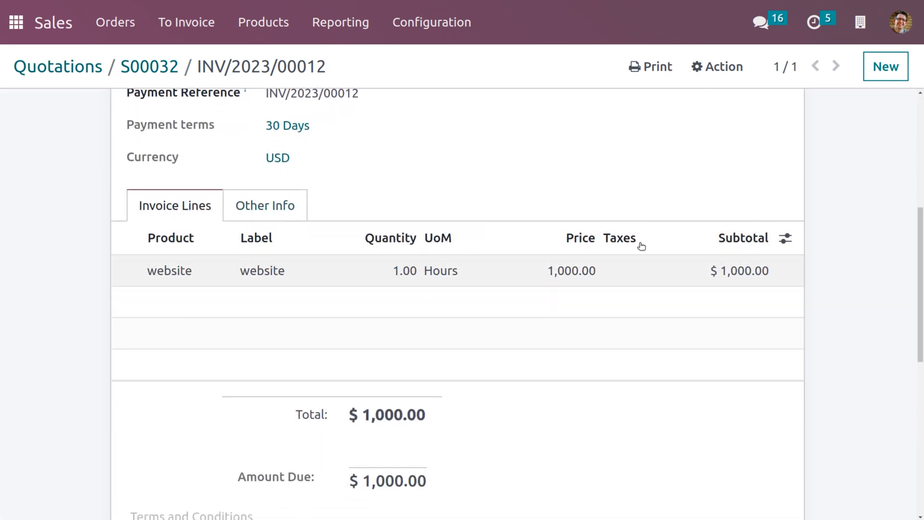
{"action": "scroll", "coordinate": [712, 295], "scroll_direction": "down", "scroll_amount": 3}
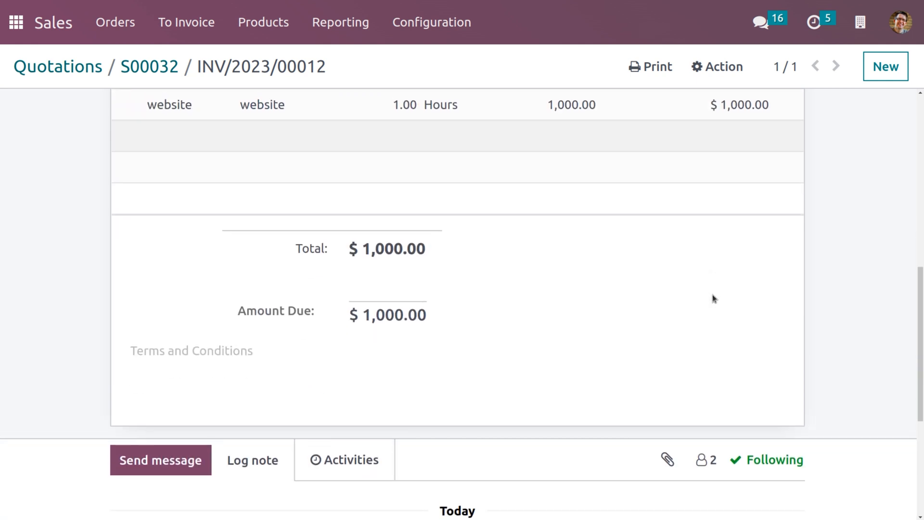
{"action": "scroll", "coordinate": [714, 298], "scroll_direction": "up", "scroll_amount": 10}
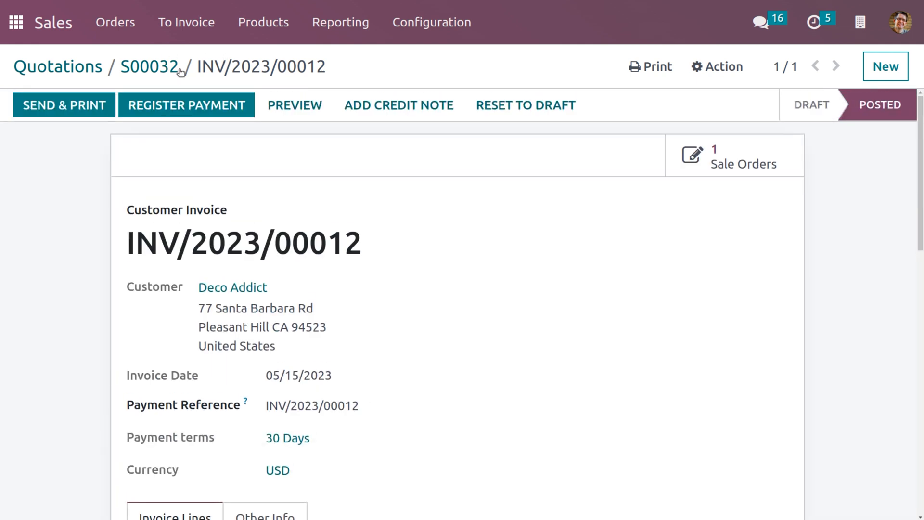
- Search all products for "web" without the Can be Sold filter and mark the website product as a favorite
{"action": "left_click", "coordinate": [247, 28]}
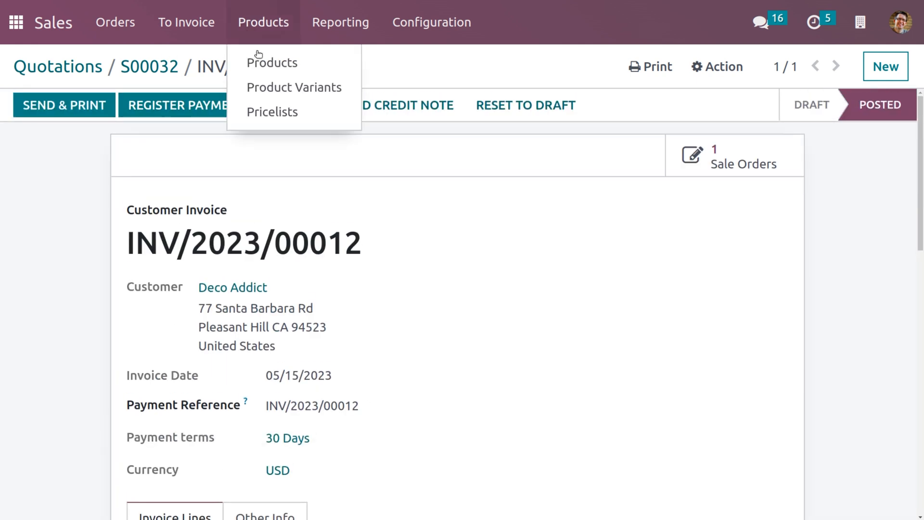
{"action": "left_click", "coordinate": [258, 57]}
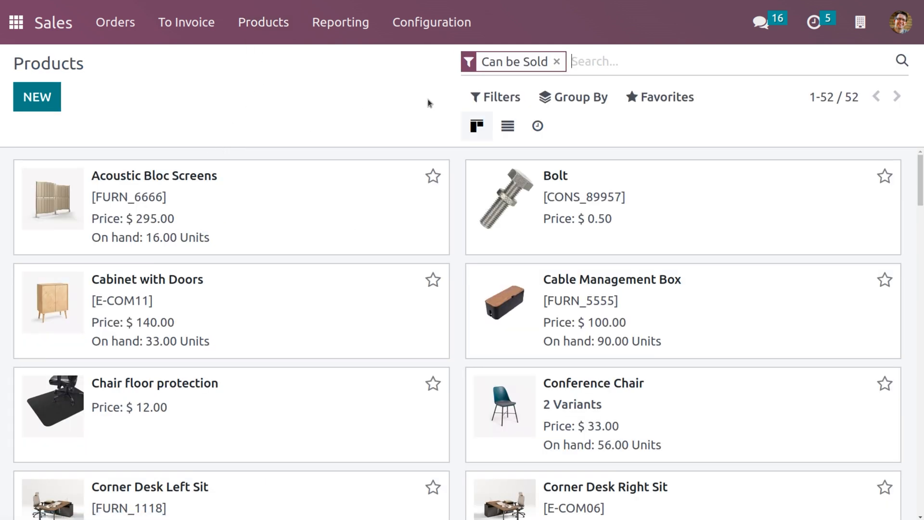
{"action": "left_click", "coordinate": [556, 61]}
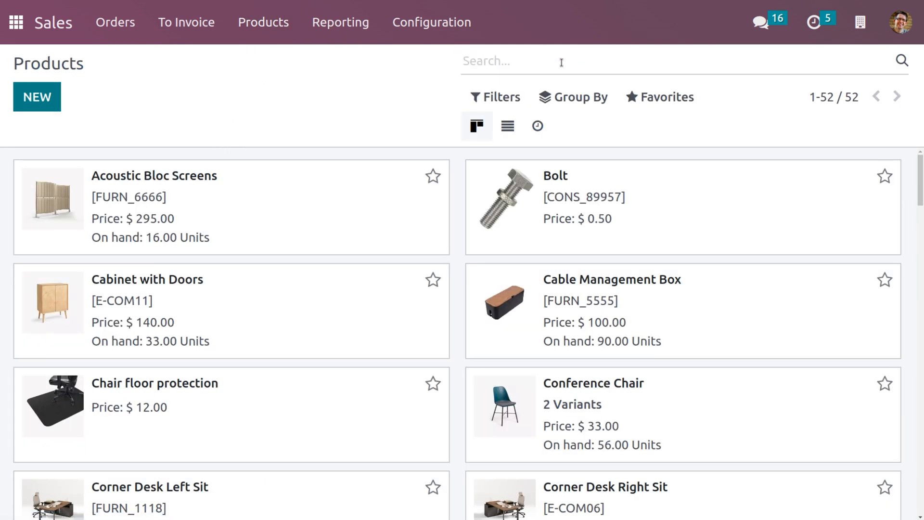
{"action": "type", "text": "web"}
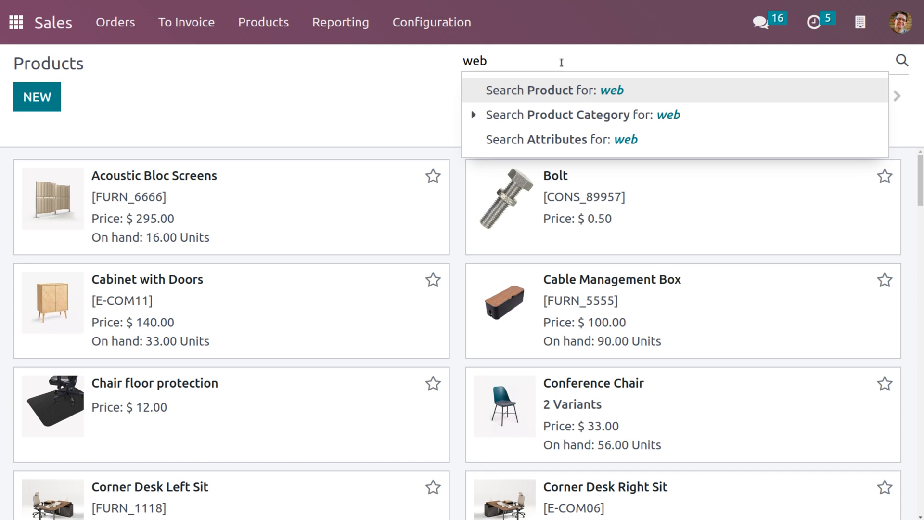
{"action": "left_click", "coordinate": [529, 91]}
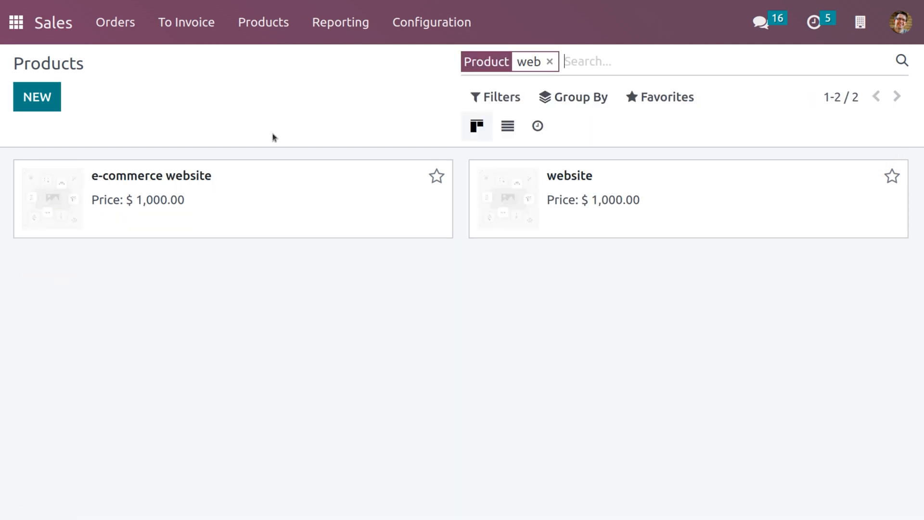
{"action": "left_click", "coordinate": [891, 177]}
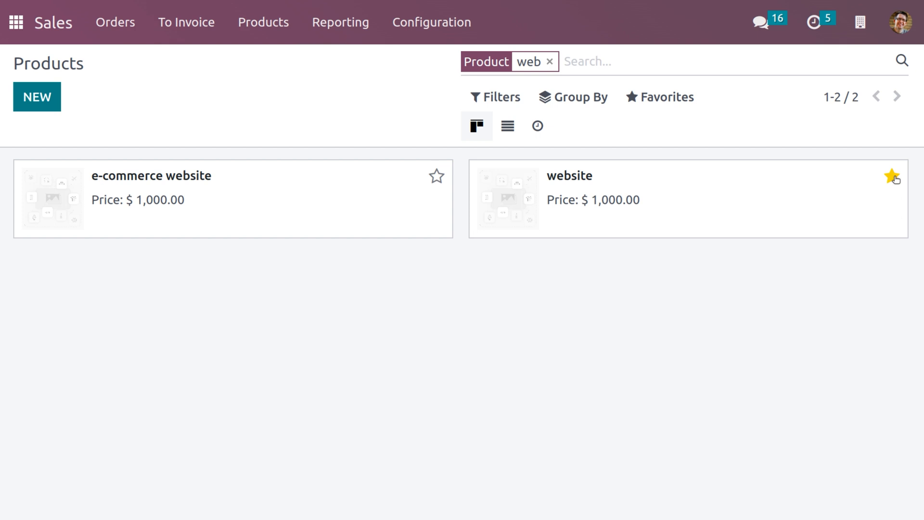
- Set the website product's invoicing policy to Based on Timesheets and save the product
{"action": "left_click", "coordinate": [702, 198]}
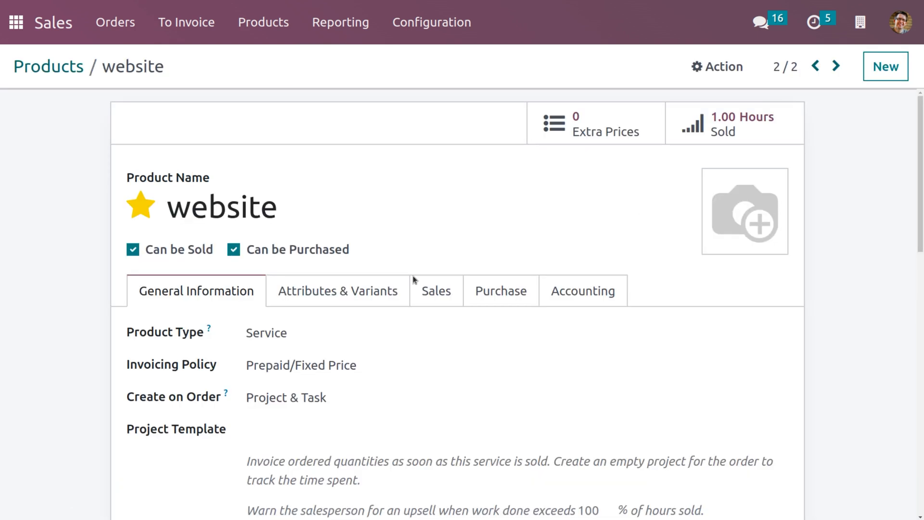
{"action": "left_click", "coordinate": [336, 364]}
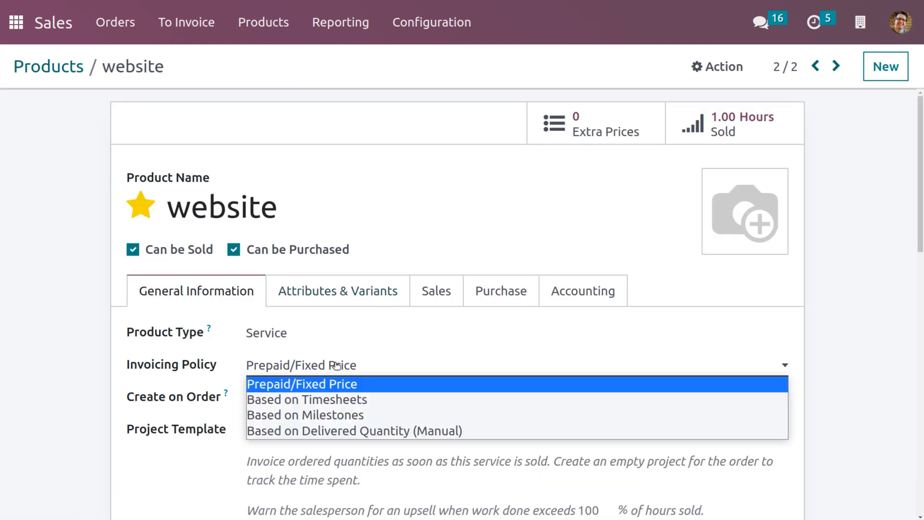
{"action": "left_click", "coordinate": [317, 402]}
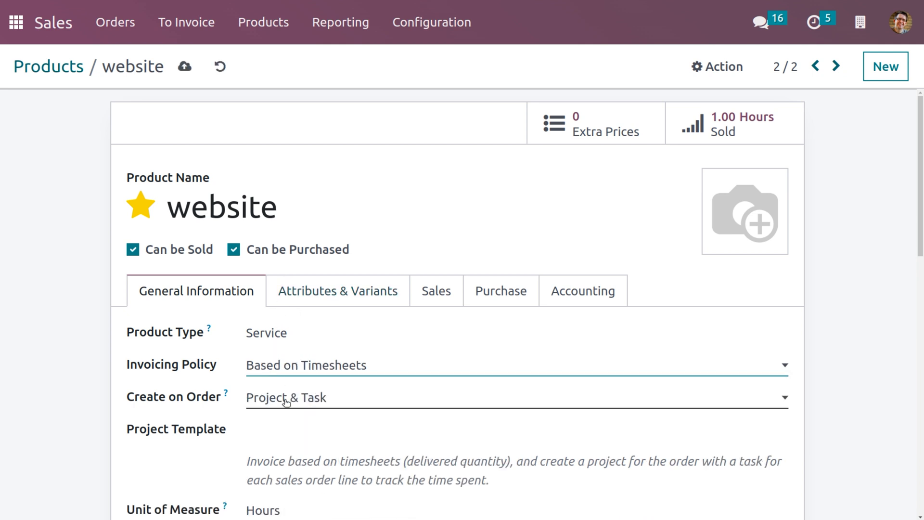
{"action": "left_click", "coordinate": [184, 67]}
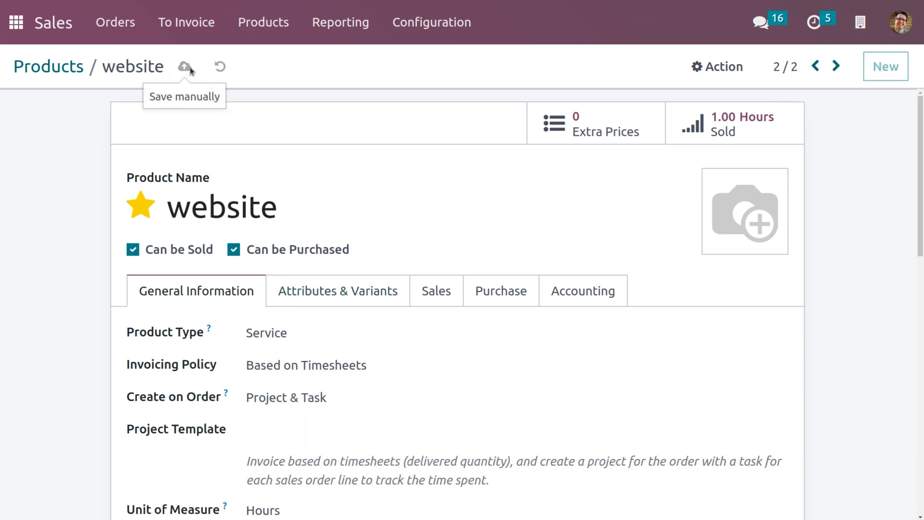
- Start another new quotation with Deco Addict as the customer
{"action": "left_click", "coordinate": [116, 22]}
{"action": "left_click", "coordinate": [107, 65]}
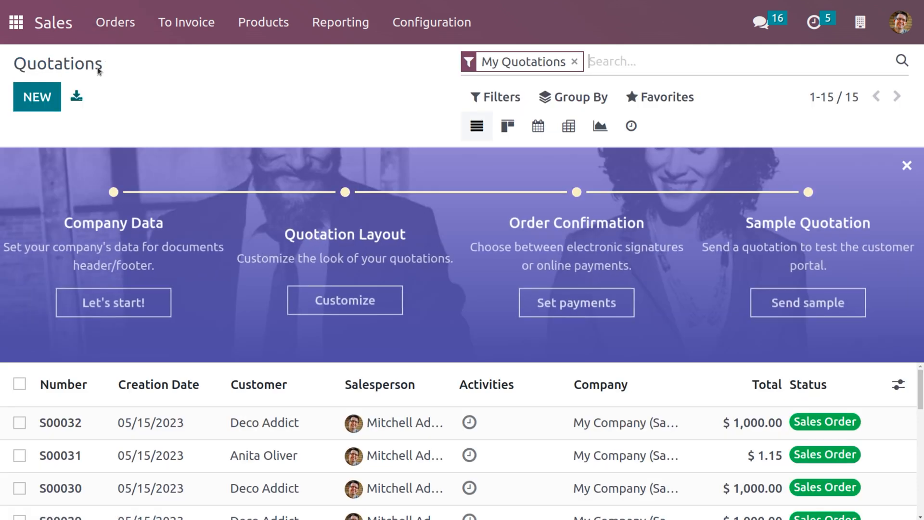
{"action": "left_click", "coordinate": [43, 95]}
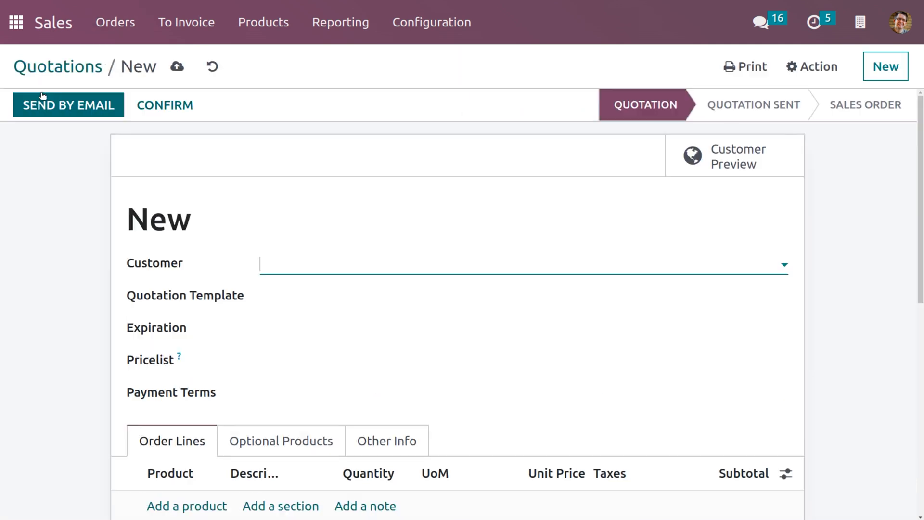
{"action": "left_click", "coordinate": [275, 259]}
{"action": "left_click", "coordinate": [219, 270]}
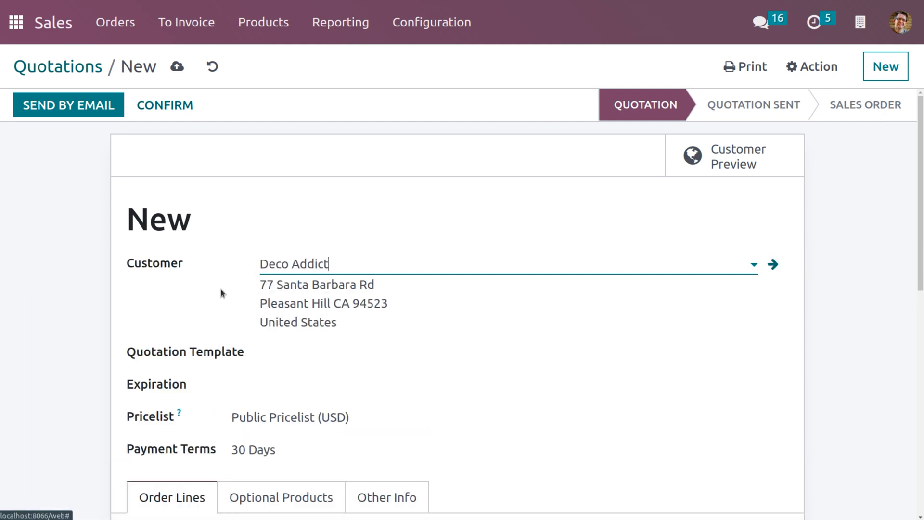
- Add the website product to the quotation, remove its 15% tax, and confirm the order
{"action": "scroll", "coordinate": [223, 449], "scroll_direction": "down", "scroll_amount": 4}
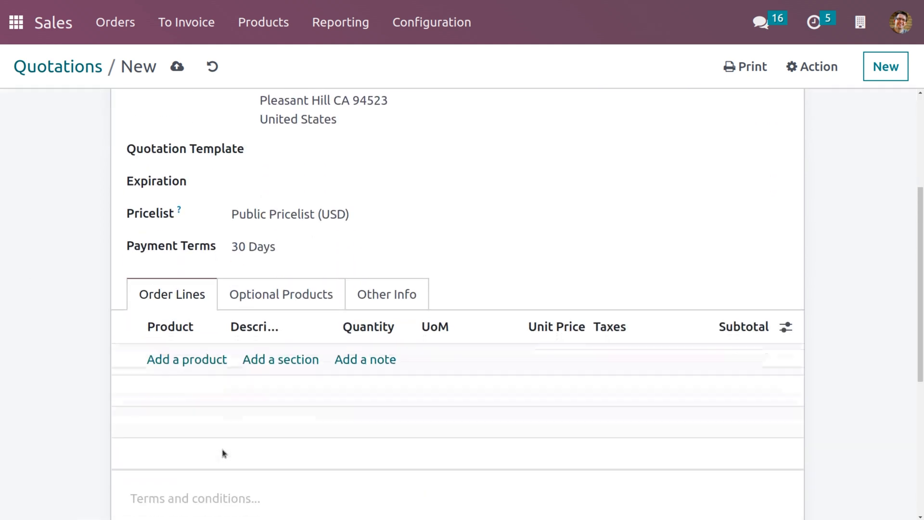
{"action": "left_click", "coordinate": [204, 366]}
{"action": "type", "text": "web"}
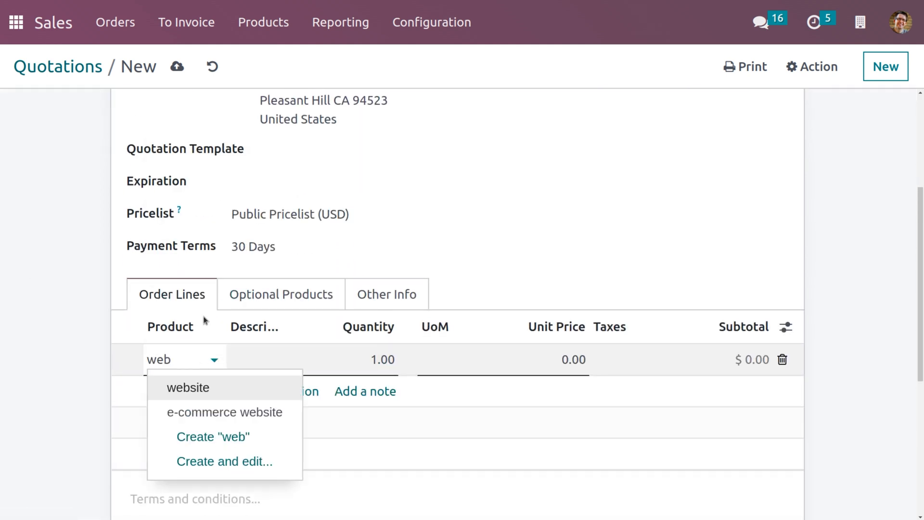
{"action": "left_click", "coordinate": [223, 399]}
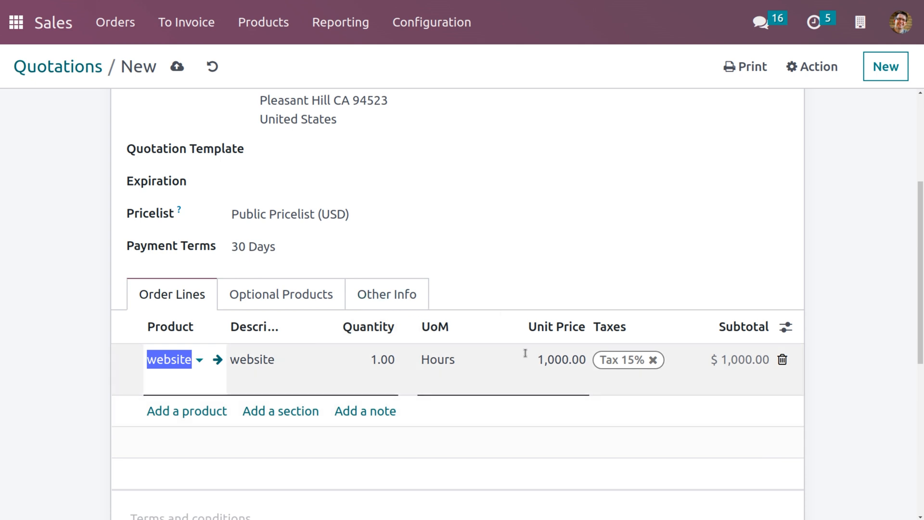
{"action": "left_click", "coordinate": [653, 361]}
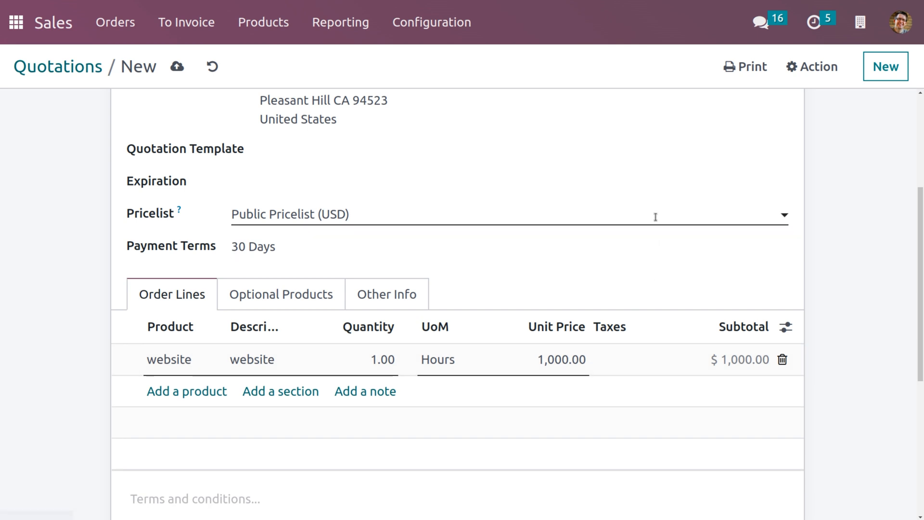
{"action": "scroll", "coordinate": [654, 215], "scroll_direction": "up", "scroll_amount": 4}
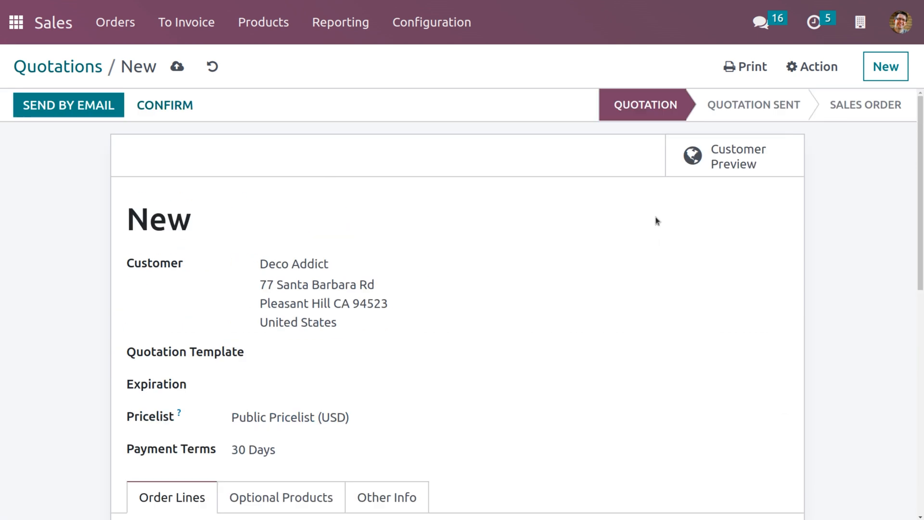
{"action": "left_click", "coordinate": [159, 105]}
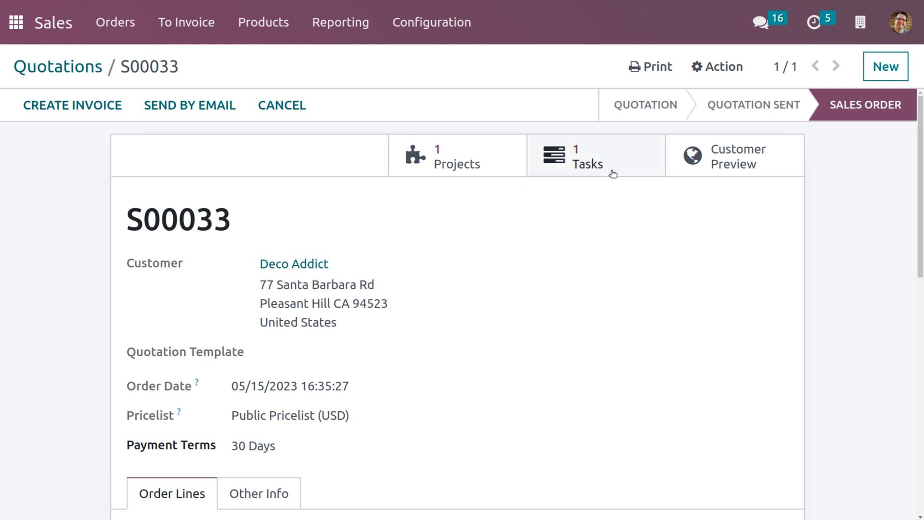
- Open the order's project and add an invoicing line linking the first listed employee to the current order's website item
{"action": "left_click", "coordinate": [489, 150]}
{"action": "scroll", "coordinate": [254, 324], "scroll_direction": "down", "scroll_amount": 5}
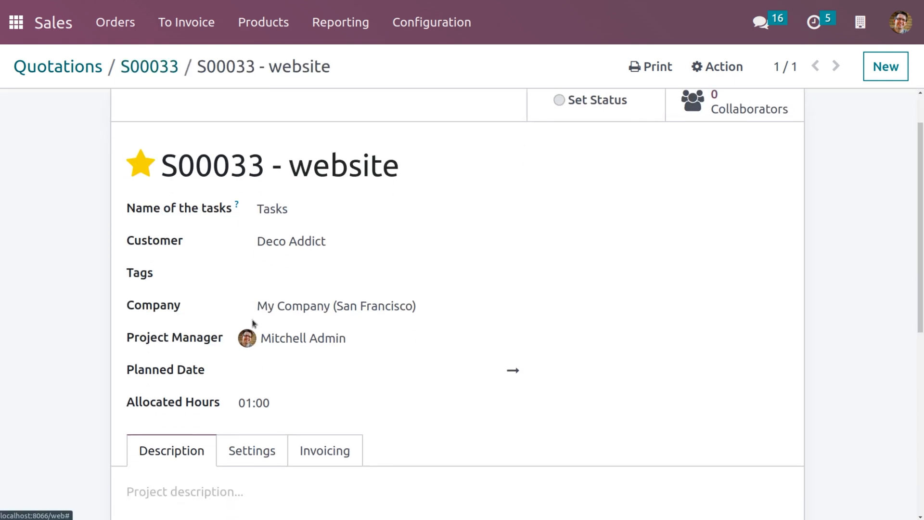
{"action": "left_click", "coordinate": [320, 254]}
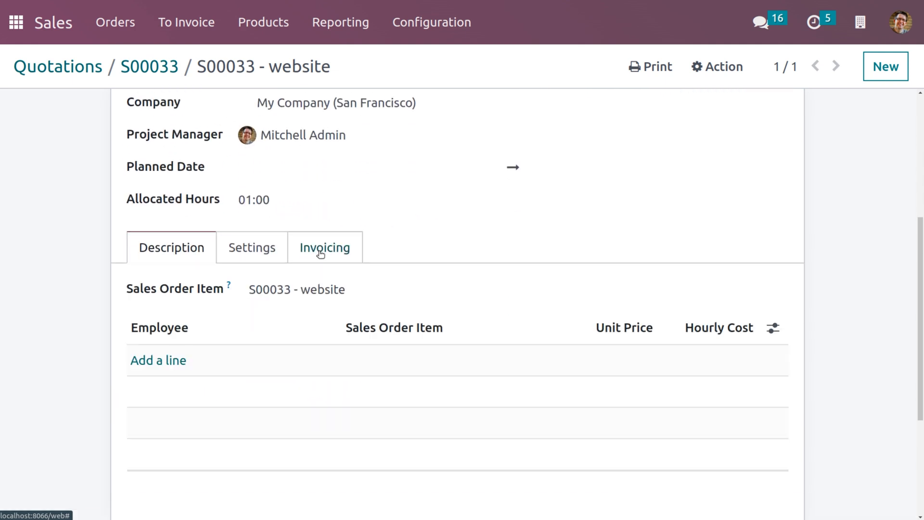
{"action": "left_click", "coordinate": [166, 366]}
{"action": "left_click", "coordinate": [165, 361]}
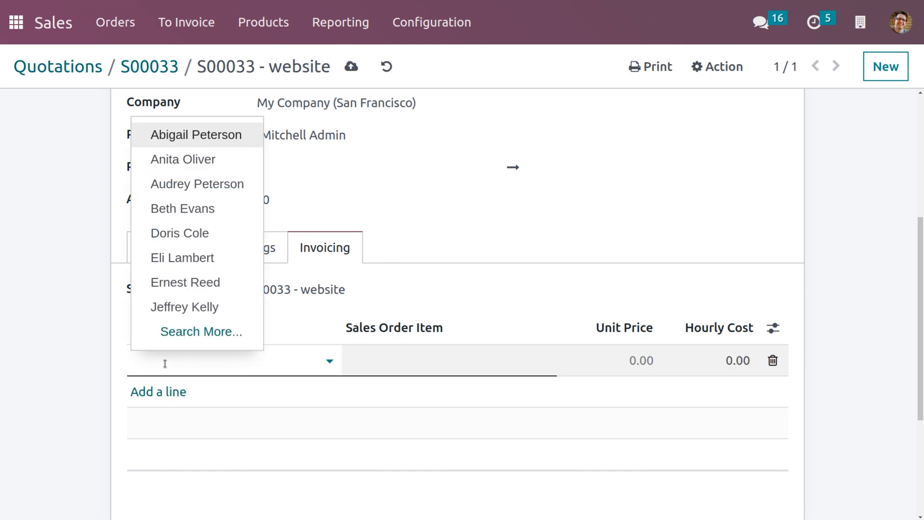
{"action": "left_click", "coordinate": [219, 135]}
{"action": "left_click", "coordinate": [433, 365]}
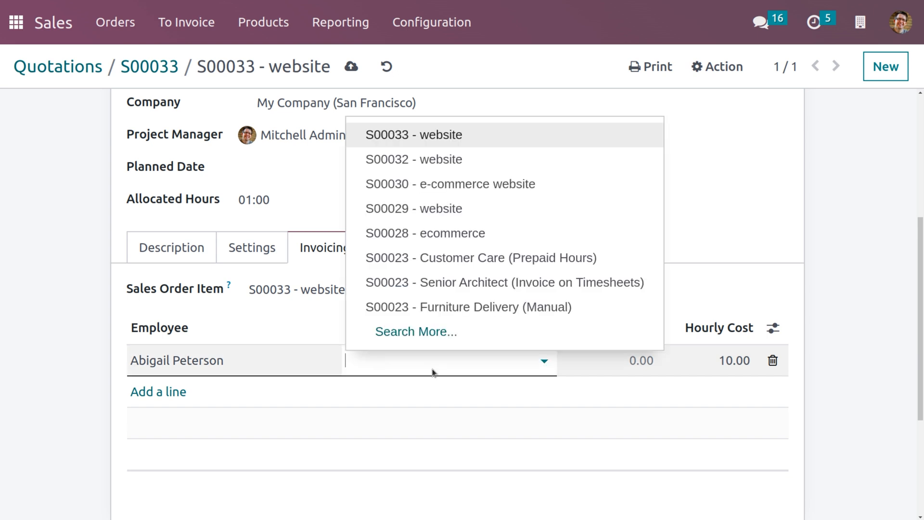
{"action": "left_click", "coordinate": [452, 144]}
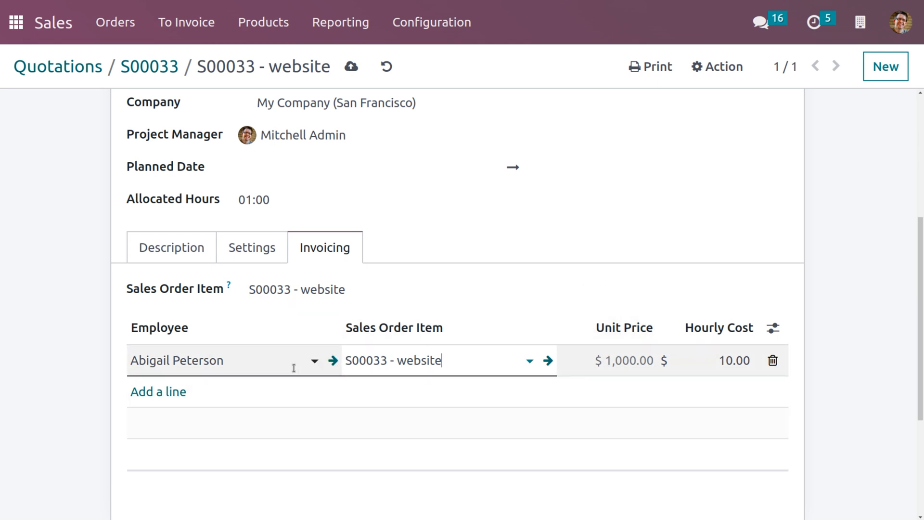
- Add a second project invoicing line linking the second listed employee to the previous order's website item
{"action": "left_click", "coordinate": [150, 392]}
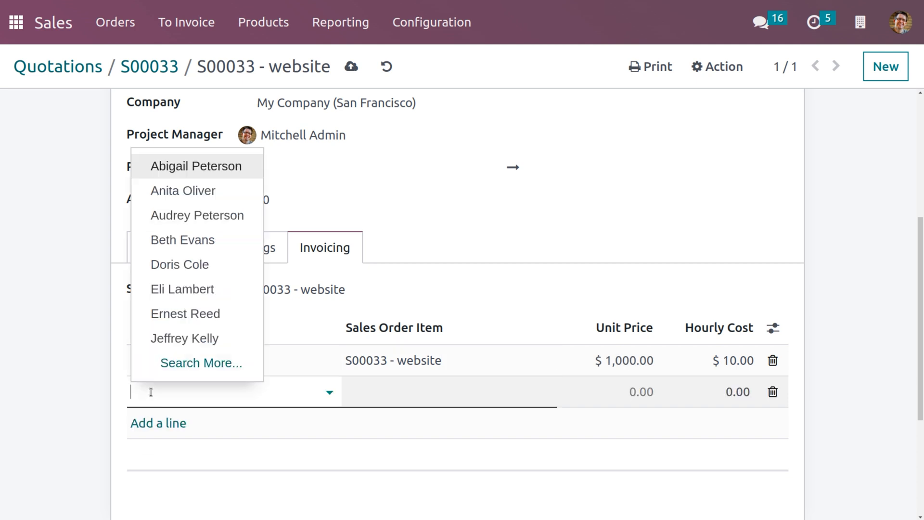
{"action": "left_click", "coordinate": [159, 191]}
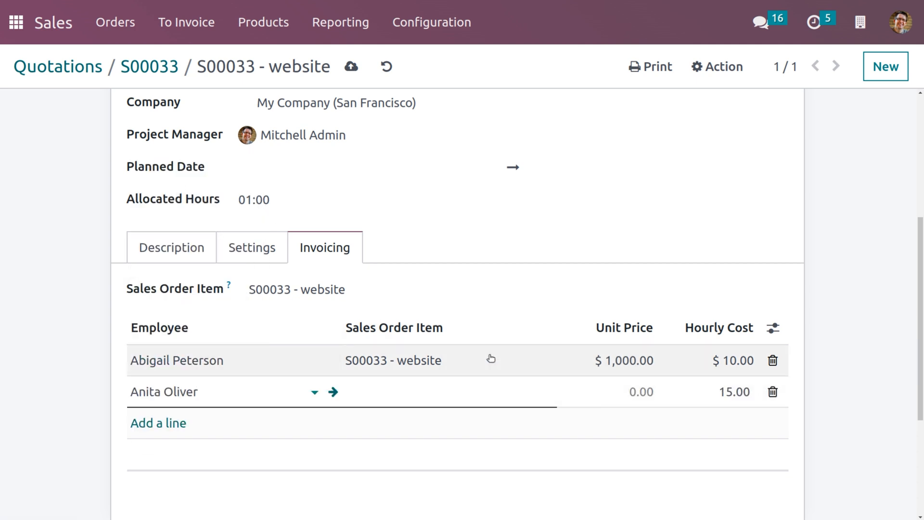
{"action": "left_click", "coordinate": [434, 395]}
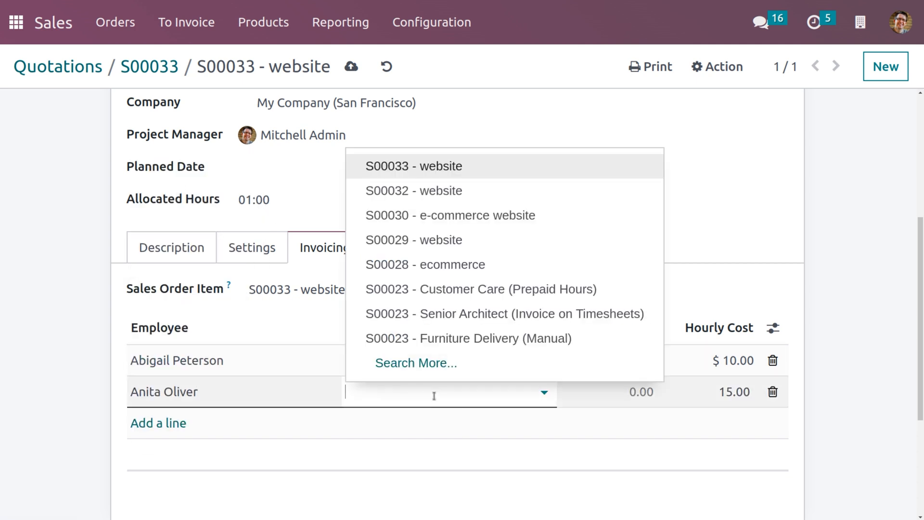
{"action": "left_click", "coordinate": [454, 185]}
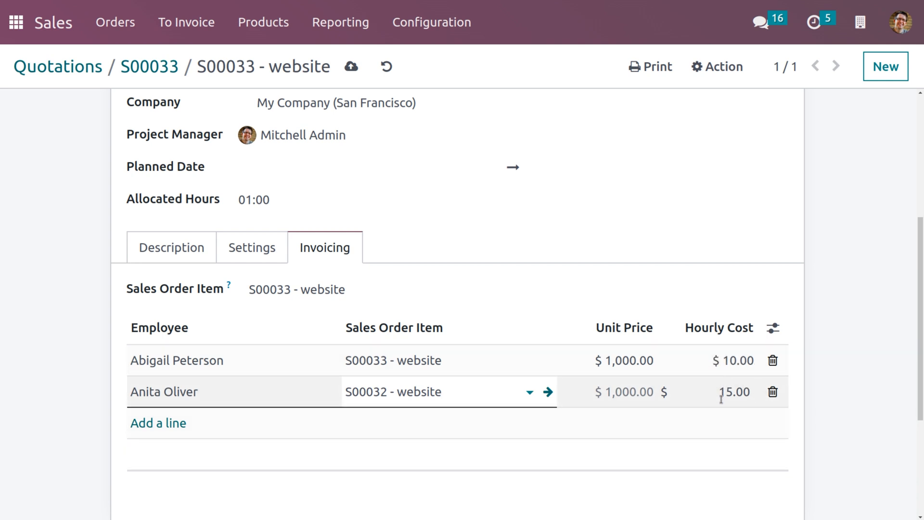
- Set the project's allocated hours to 100 and save the project
{"action": "scroll", "coordinate": [624, 399], "scroll_direction": "up", "scroll_amount": 4}
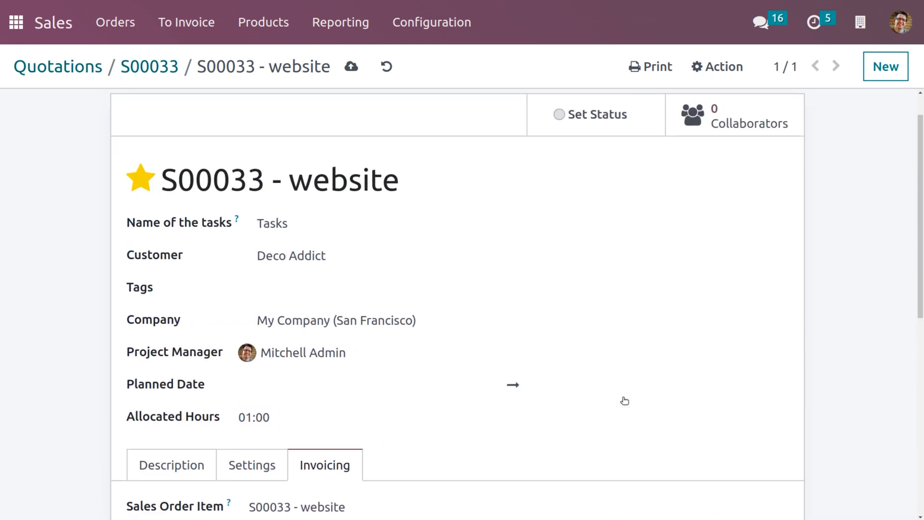
{"action": "scroll", "coordinate": [623, 401], "scroll_direction": "down", "scroll_amount": 5}
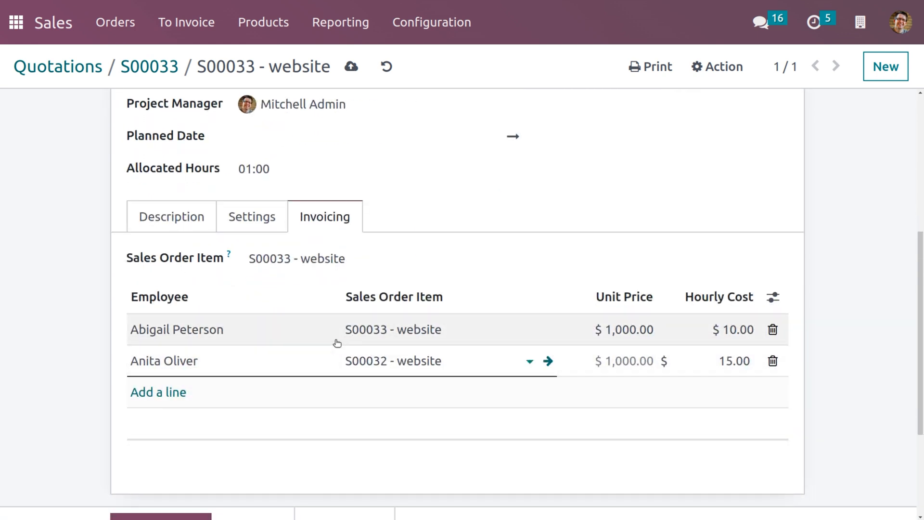
{"action": "left_click", "coordinate": [279, 169]}
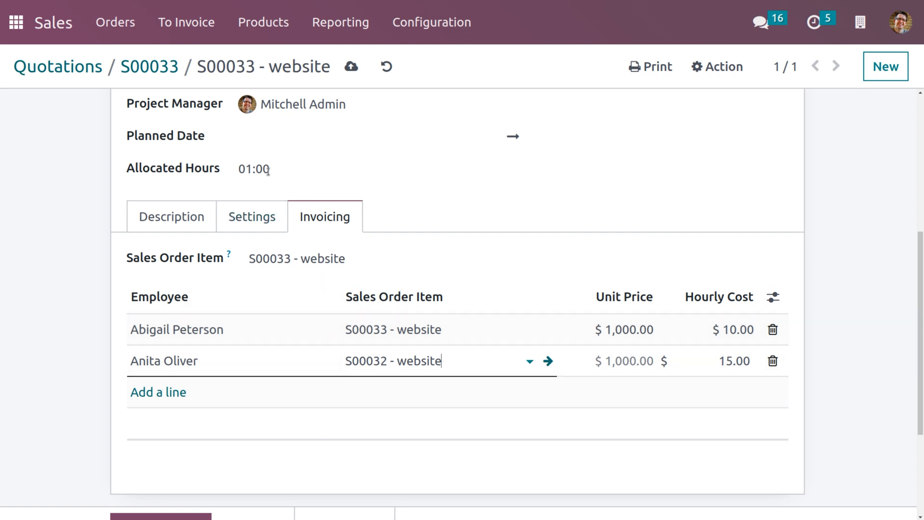
{"action": "key", "text": "BackSpace"}
{"action": "key", "text": "BackSpace"}
{"action": "key", "text": "BackSpace"}
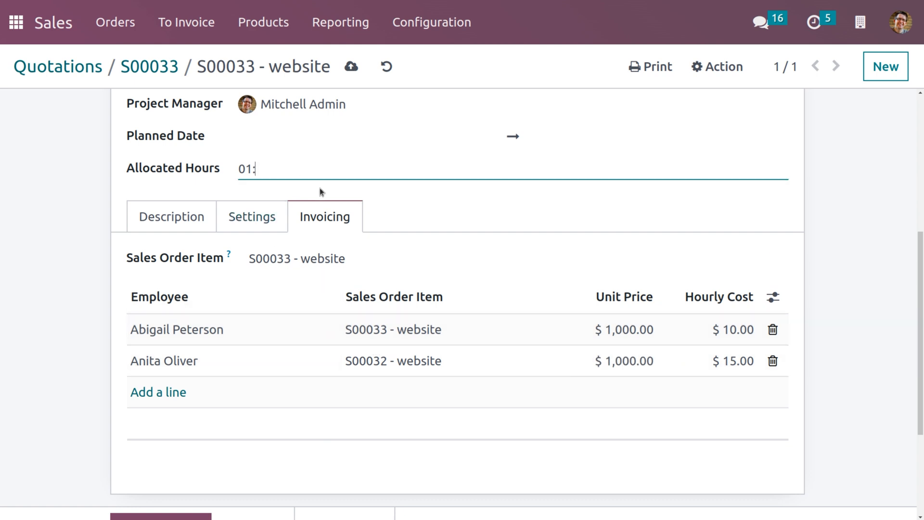
{"action": "key", "text": "BackSpace"}
{"action": "key", "text": "BackSpace"}
{"action": "type", "text": "100"}
{"action": "left_click", "coordinate": [432, 231]}
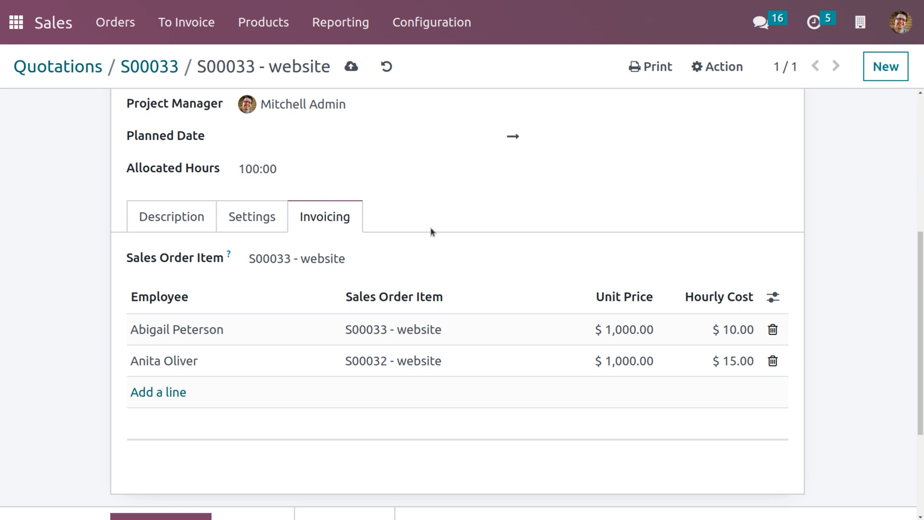
{"action": "left_click", "coordinate": [351, 66]}
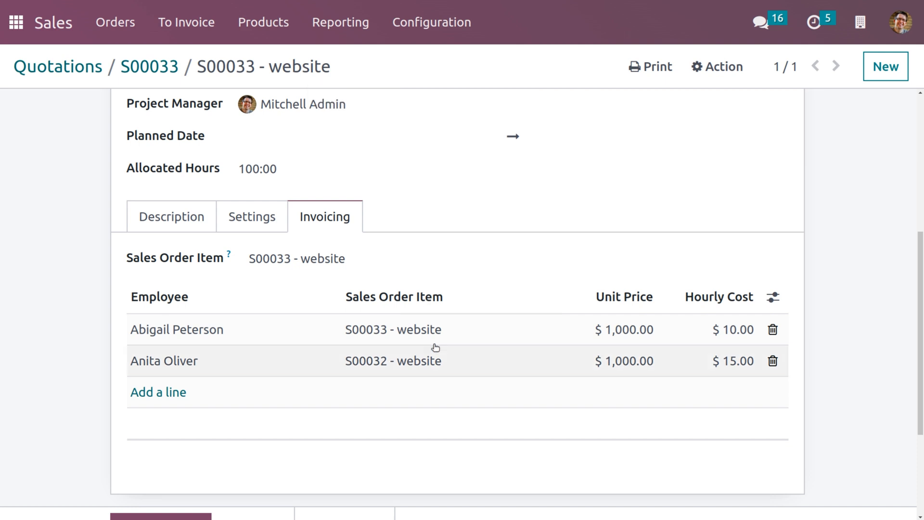
- Return to the sales order and reopen its project to review the saved details
{"action": "scroll", "coordinate": [336, 308], "scroll_direction": "up", "scroll_amount": 5}
{"action": "left_click", "coordinate": [150, 67]}
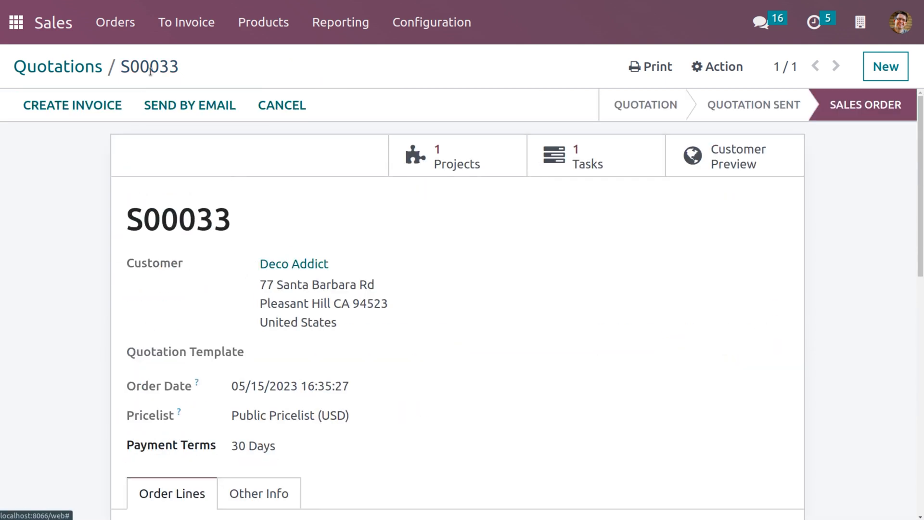
{"action": "left_click", "coordinate": [475, 163]}
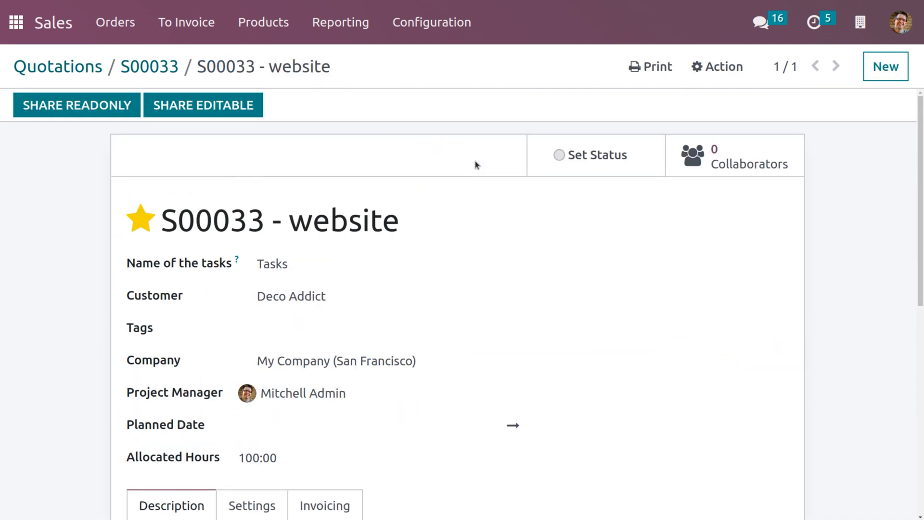
{"action": "scroll", "coordinate": [373, 278], "scroll_direction": "down", "scroll_amount": 4}
{"action": "scroll", "coordinate": [372, 272], "scroll_direction": "up", "scroll_amount": 4}
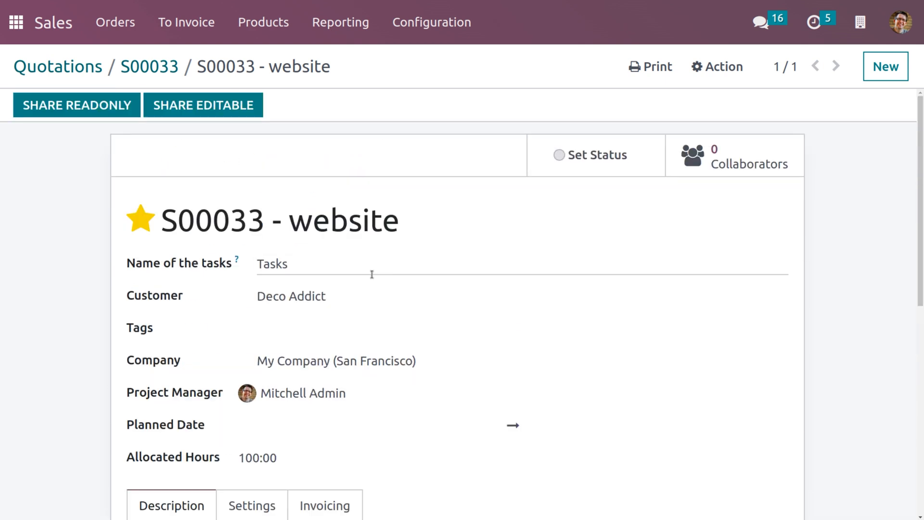
- Go back to the sales order, open its website task, and add a timesheet line with 30 hours spent
{"action": "left_click", "coordinate": [159, 67]}
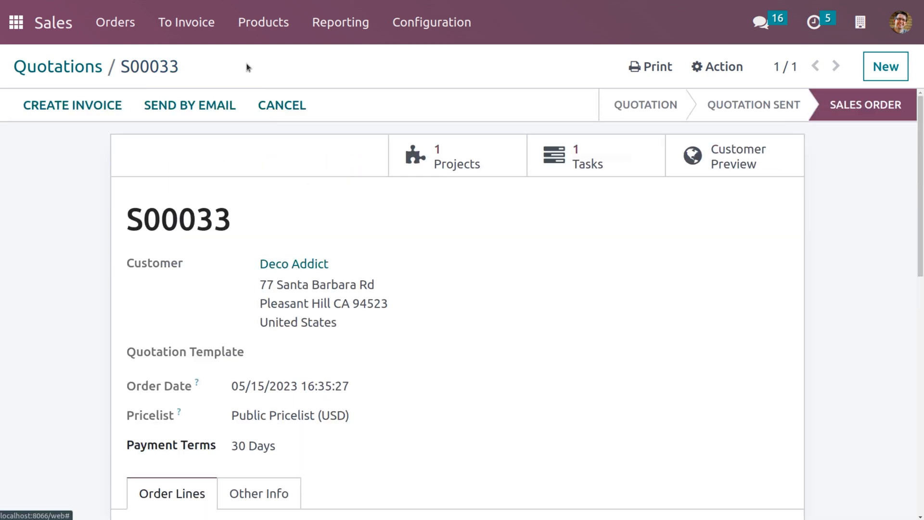
{"action": "scroll", "coordinate": [338, 326], "scroll_direction": "down", "scroll_amount": 3}
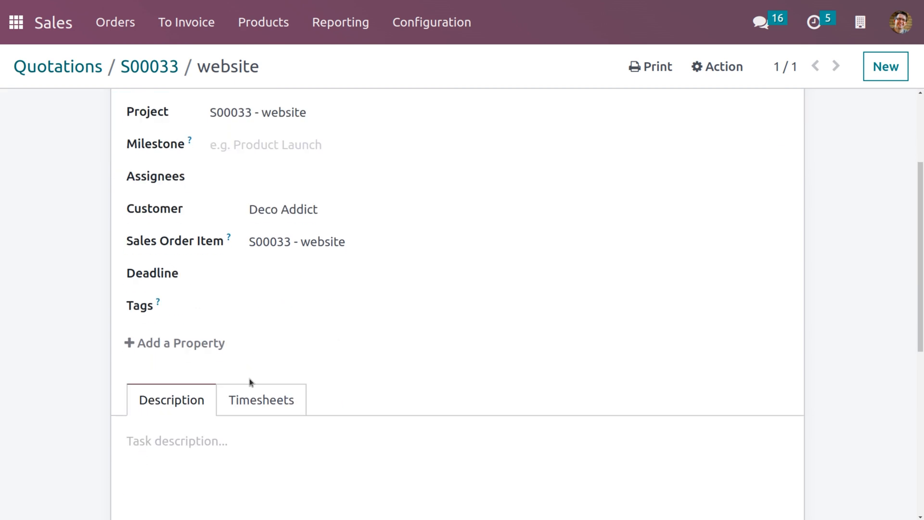
{"action": "left_click", "coordinate": [236, 399]}
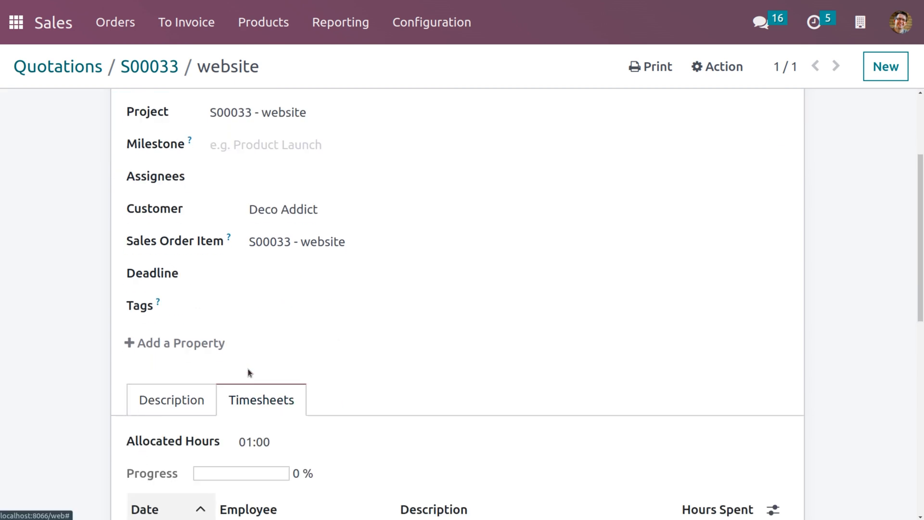
{"action": "scroll", "coordinate": [247, 371], "scroll_direction": "down", "scroll_amount": 5}
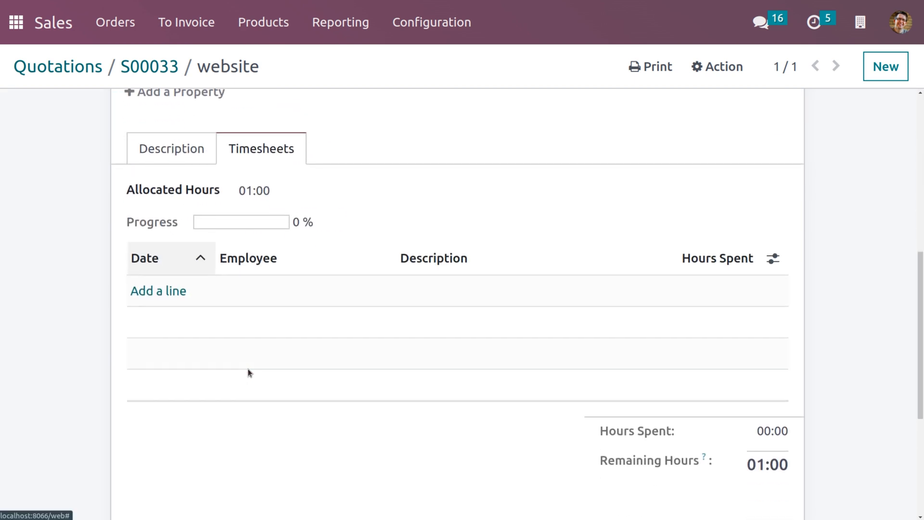
{"action": "left_click", "coordinate": [155, 295]}
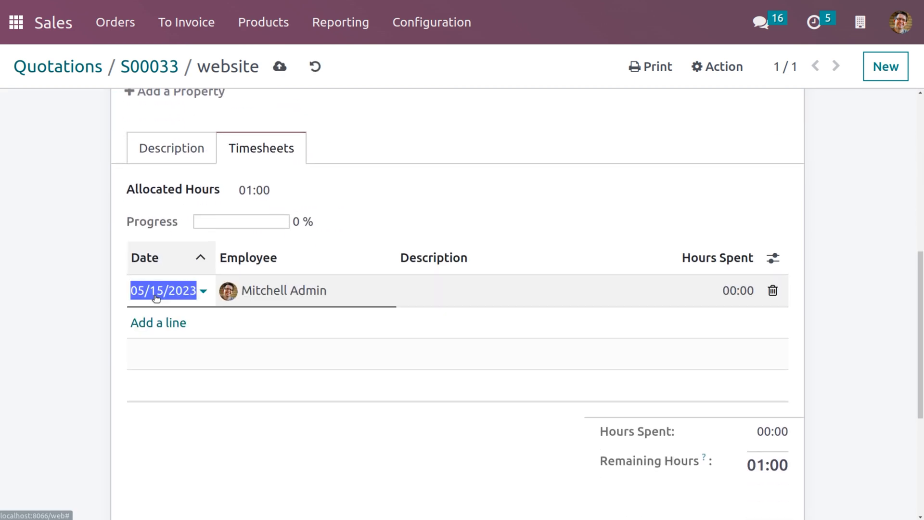
{"action": "left_click", "coordinate": [736, 291]}
{"action": "type", "text": "30"}
{"action": "left_click", "coordinate": [668, 206]}
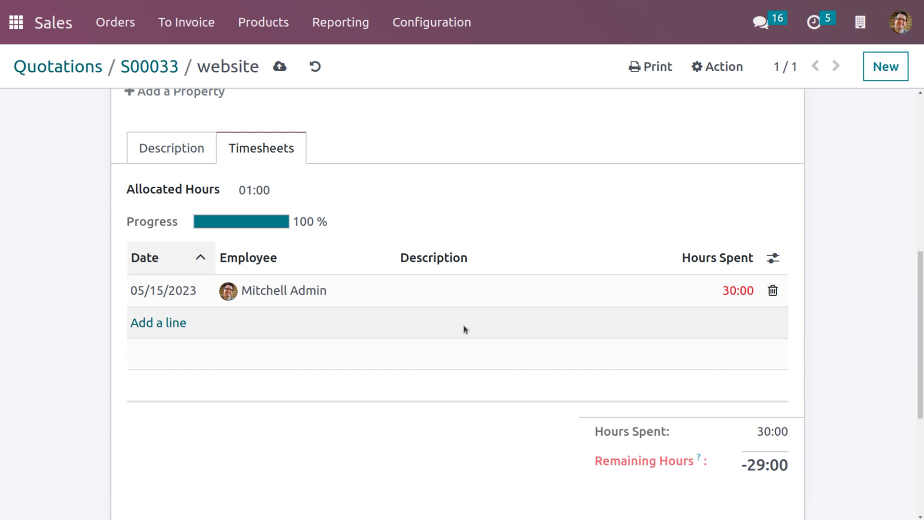
{"action": "left_click", "coordinate": [273, 195]}
{"action": "key", "text": "BackSpace"}
{"action": "key", "text": "BackSpace"}
{"action": "left_click", "coordinate": [455, 205]}
- Save the task with its timesheet entry and return to the sales order
{"action": "scroll", "coordinate": [290, 193], "scroll_direction": "up", "scroll_amount": 5}
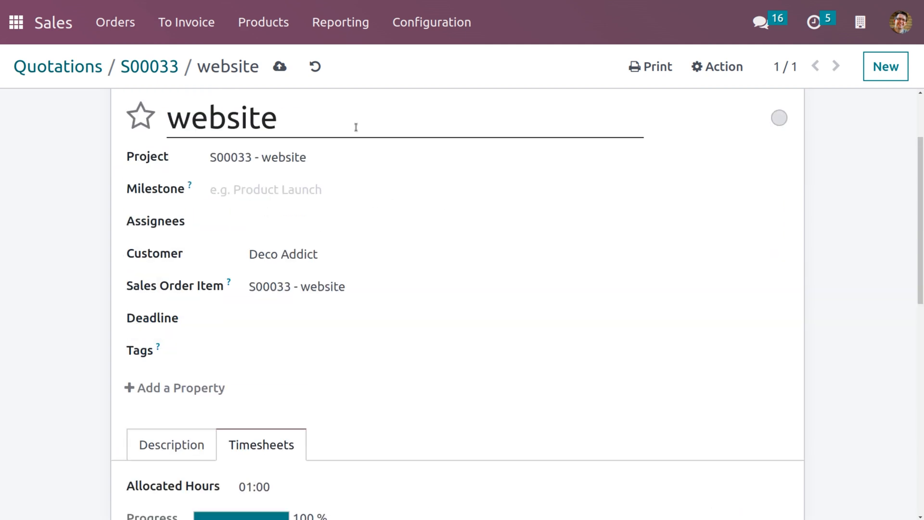
{"action": "left_click", "coordinate": [290, 72]}
{"action": "left_click", "coordinate": [161, 67]}
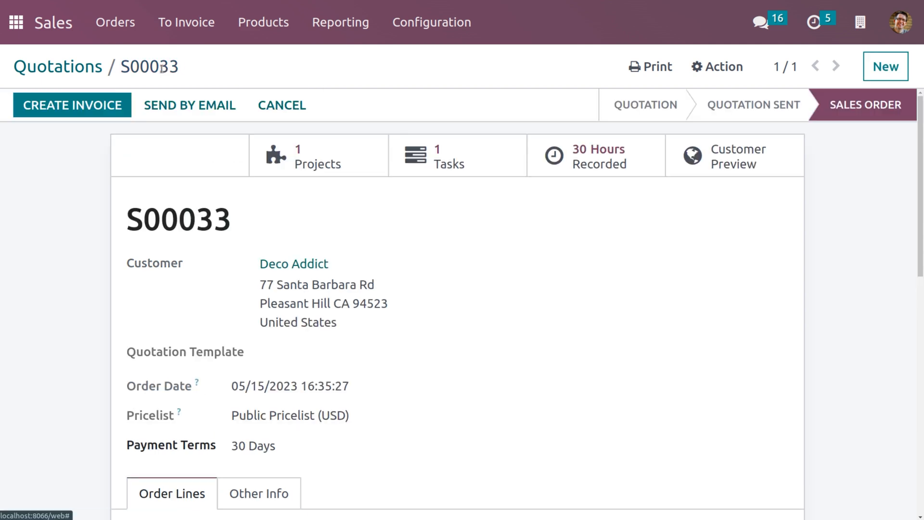
- Create and view a regular invoice for the sales order with the timesheets period 05/01/2023 to 05/15/2023
{"action": "left_click", "coordinate": [87, 107]}
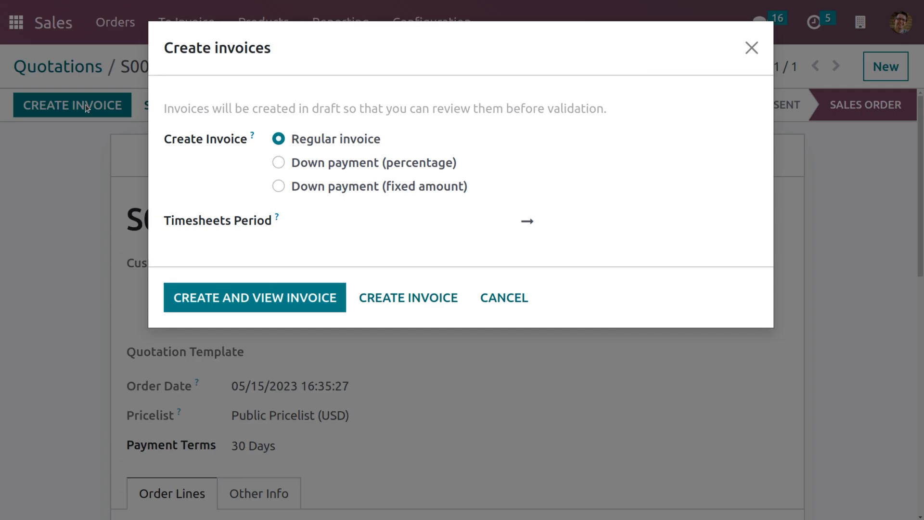
{"action": "left_click", "coordinate": [750, 48]}
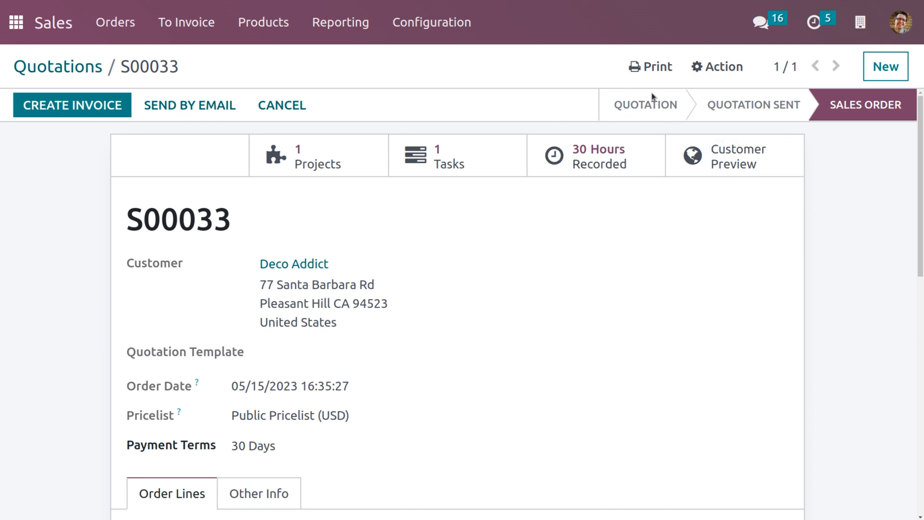
{"action": "left_click", "coordinate": [118, 104]}
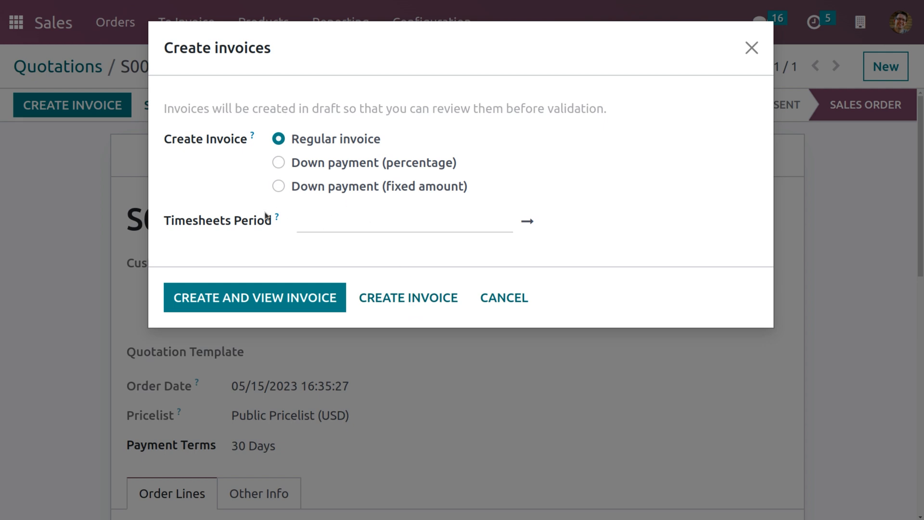
{"action": "left_click", "coordinate": [345, 225]}
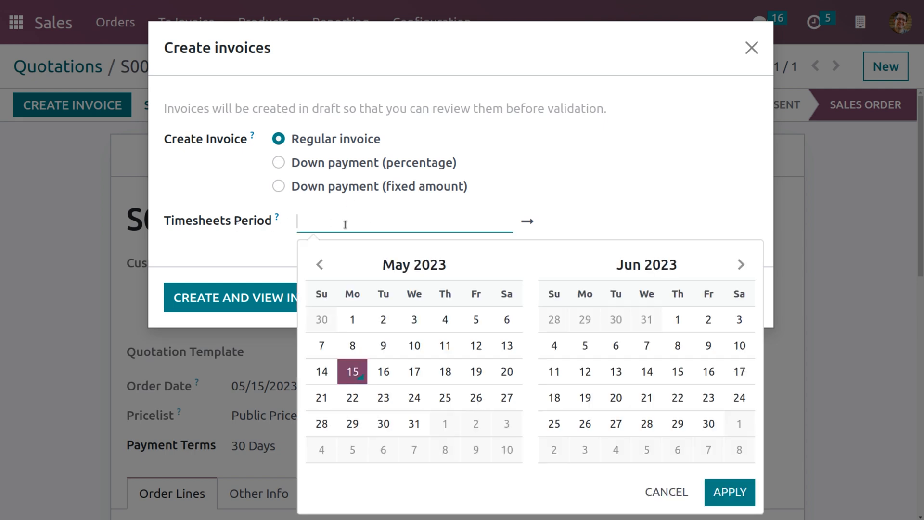
{"action": "left_click", "coordinate": [366, 373]}
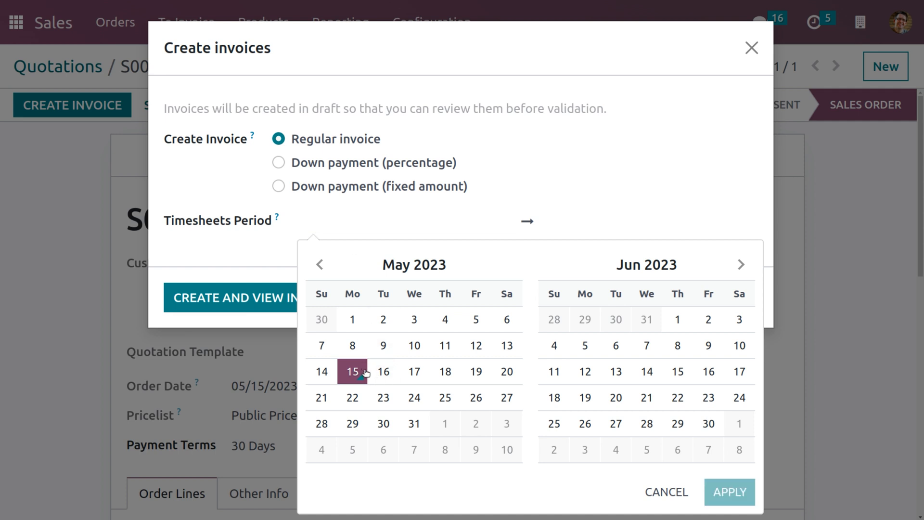
{"action": "left_click", "coordinate": [354, 318]}
{"action": "left_click", "coordinate": [359, 372]}
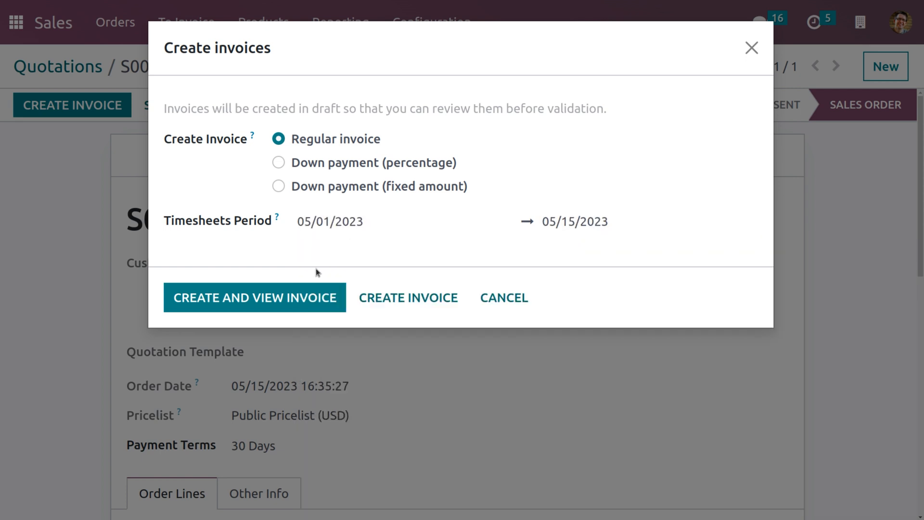
{"action": "left_click", "coordinate": [299, 300]}
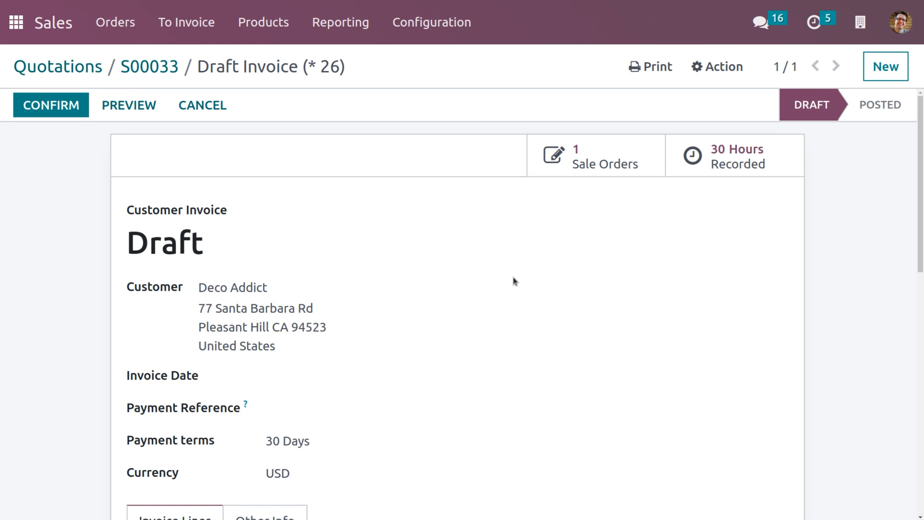
- Confirm the draft customer invoice and review its invoice lines and total
{"action": "scroll", "coordinate": [479, 355], "scroll_direction": "down", "scroll_amount": 3}
{"action": "scroll", "coordinate": [478, 355], "scroll_direction": "up", "scroll_amount": 3}
{"action": "left_click", "coordinate": [79, 113]}
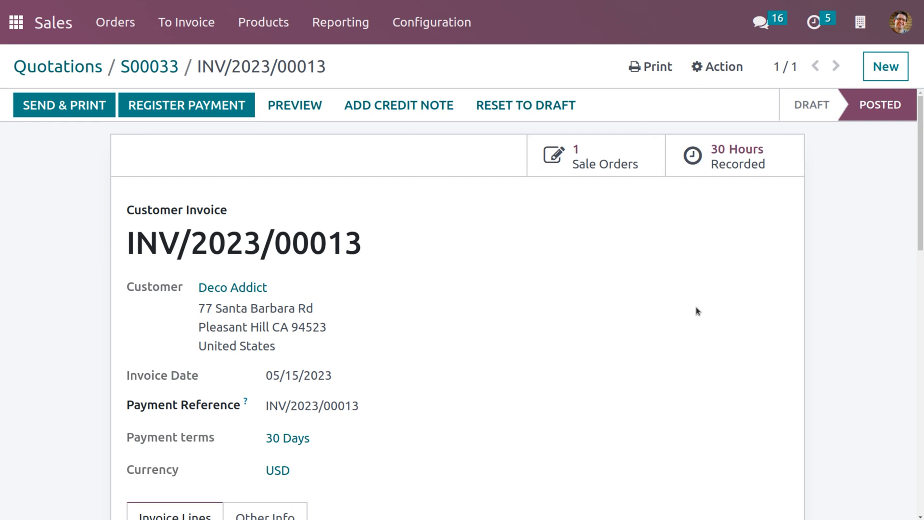
{"action": "scroll", "coordinate": [697, 311], "scroll_direction": "down", "scroll_amount": 8}
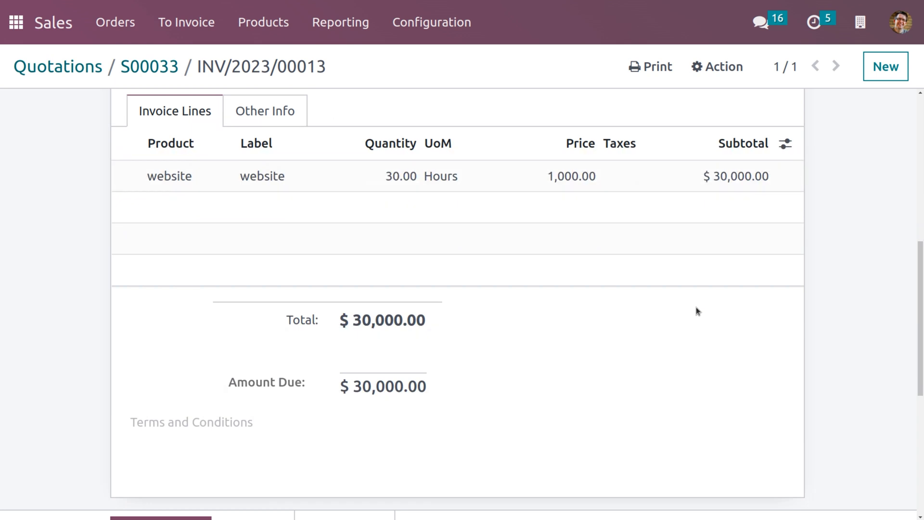
{"action": "scroll", "coordinate": [696, 307], "scroll_direction": "up", "scroll_amount": 1}
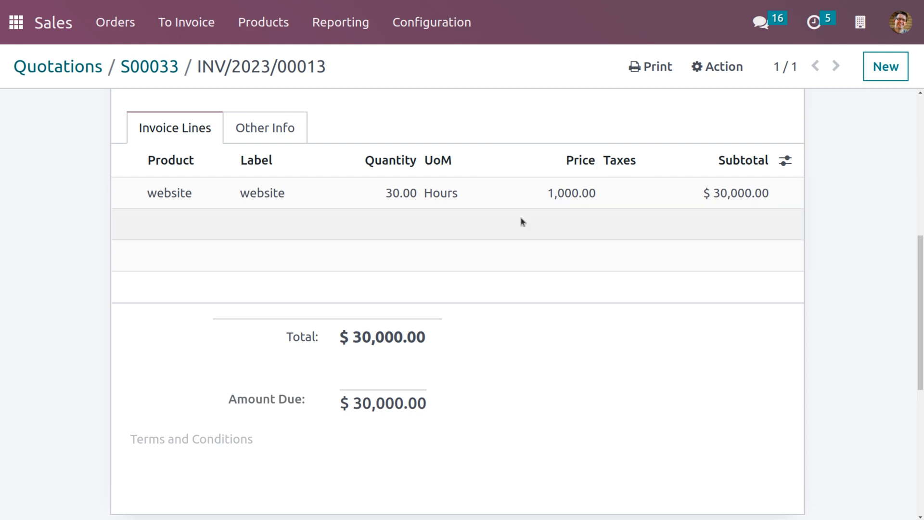
{"action": "scroll", "coordinate": [712, 204], "scroll_direction": "up", "scroll_amount": 8}
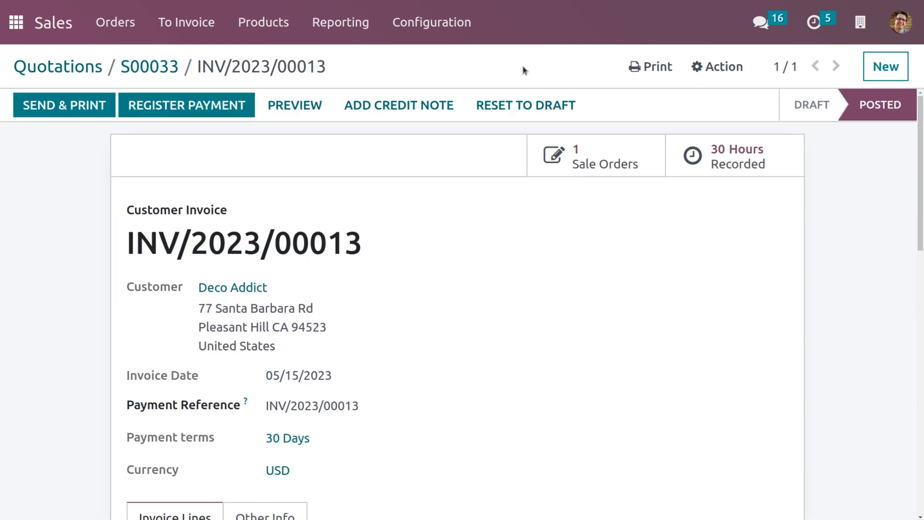
- Change the website product's invoicing policy to Based on Milestones and save the product
{"action": "left_click", "coordinate": [259, 27]}
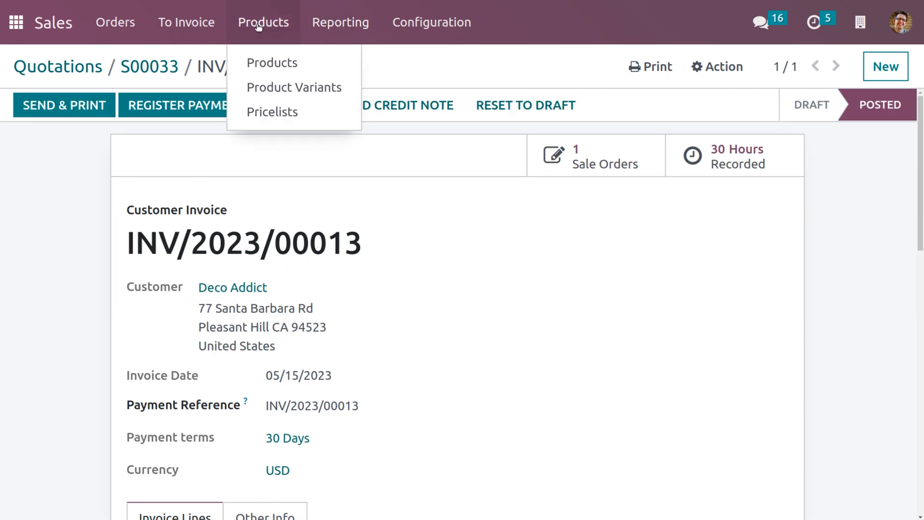
{"action": "left_click", "coordinate": [273, 62]}
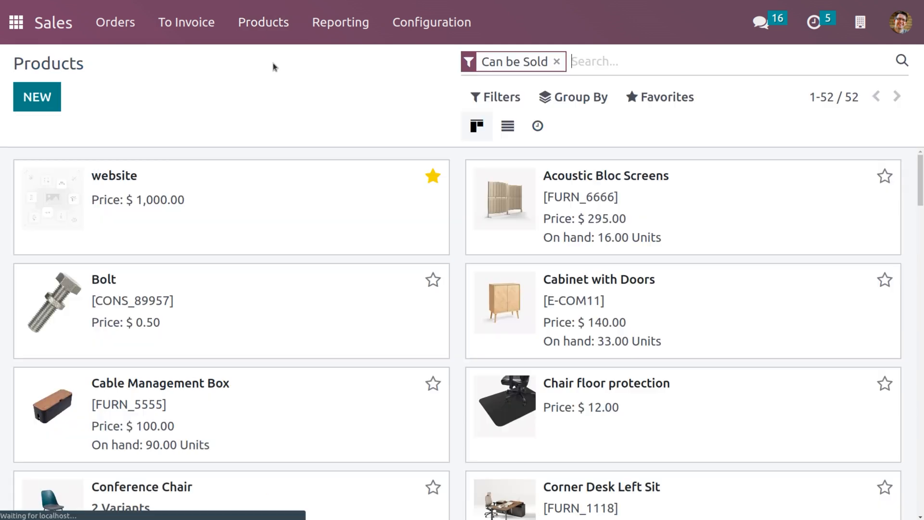
{"action": "left_click", "coordinate": [272, 198]}
{"action": "left_click", "coordinate": [287, 364]}
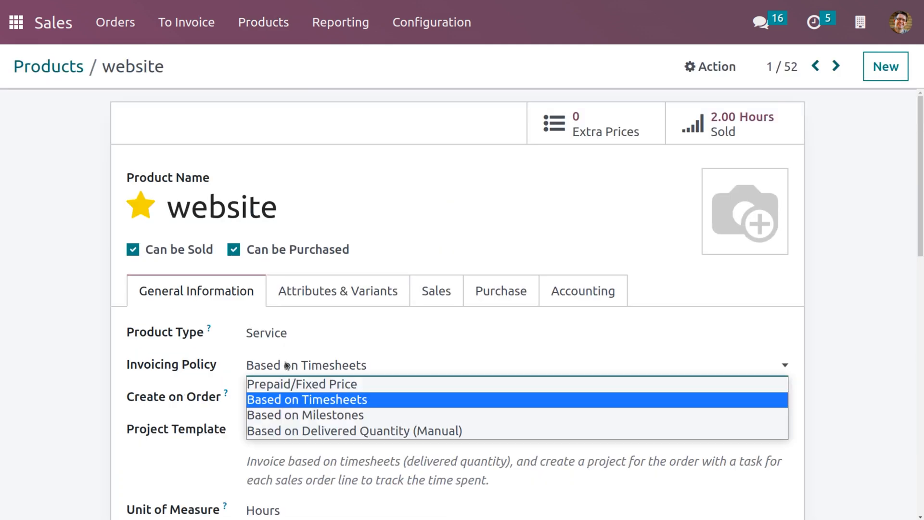
{"action": "left_click", "coordinate": [298, 416]}
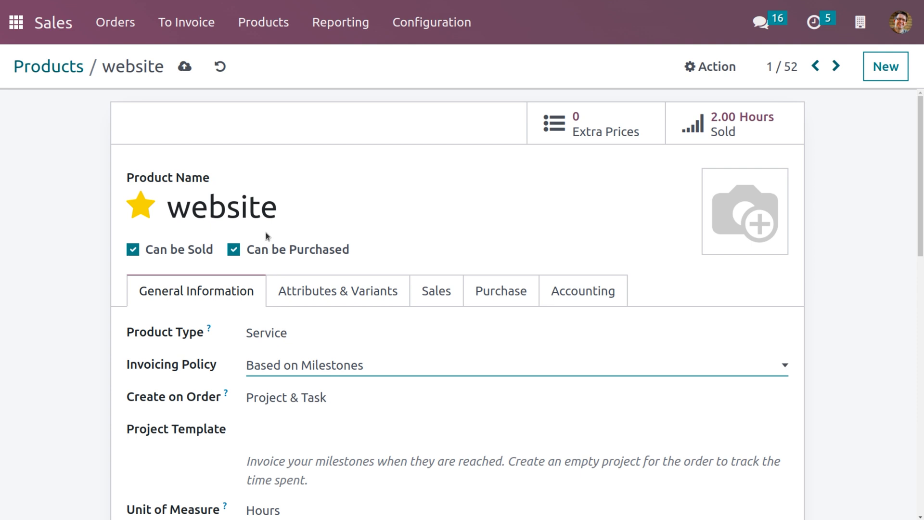
{"action": "left_click", "coordinate": [185, 66]}
- Create a new quotation with Azure Interior as the customer
{"action": "left_click", "coordinate": [115, 22]}
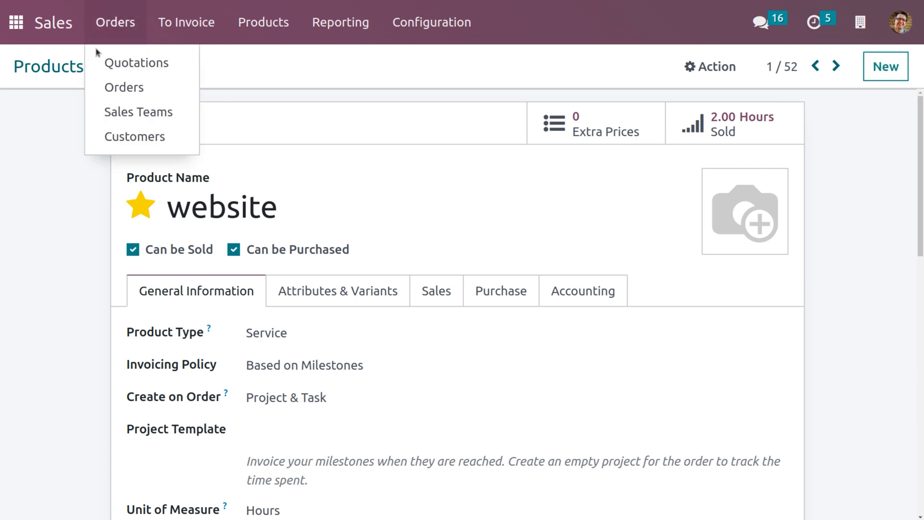
{"action": "left_click", "coordinate": [101, 70]}
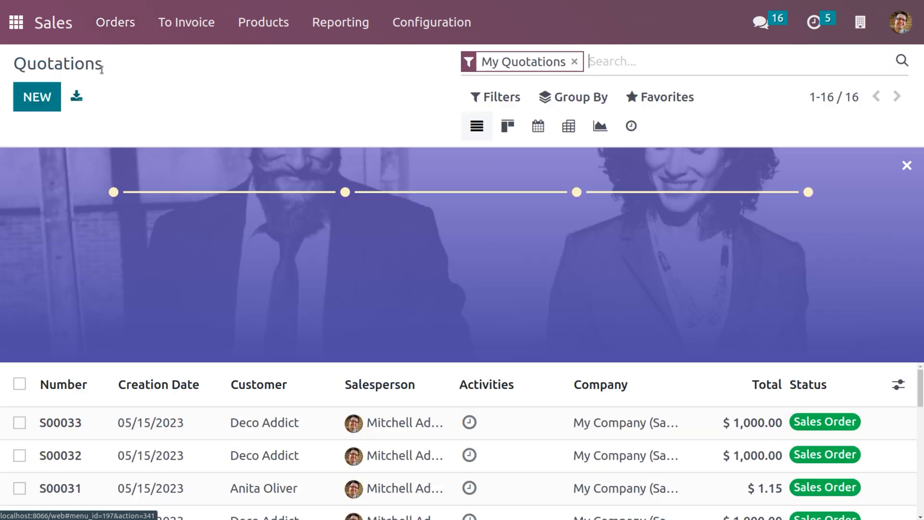
{"action": "left_click", "coordinate": [36, 98]}
{"action": "left_click", "coordinate": [259, 269]}
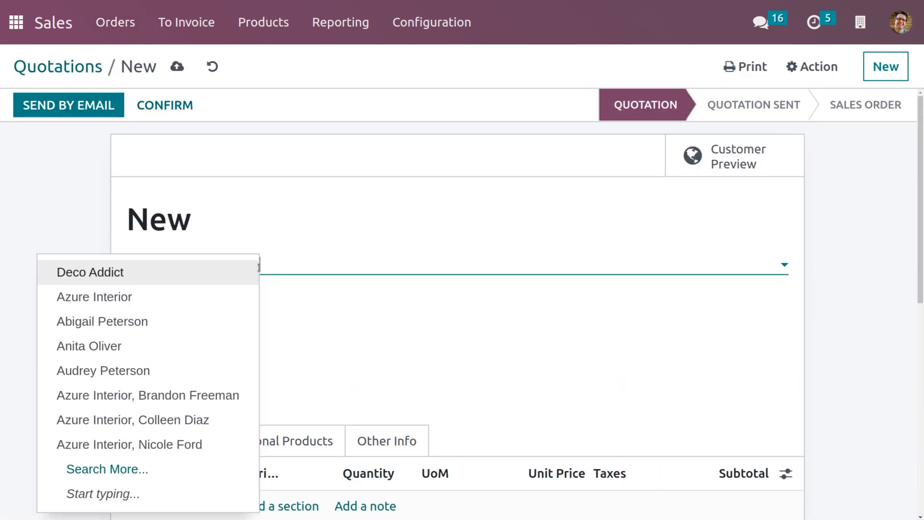
{"action": "left_click", "coordinate": [201, 295]}
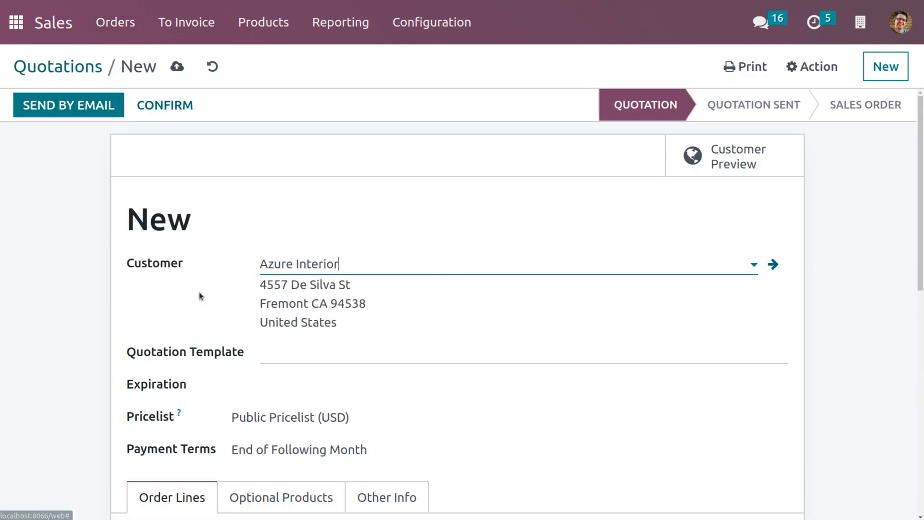
- Add the website product to the order lines without the 15% tax and confirm the quotation
{"action": "scroll", "coordinate": [294, 358], "scroll_direction": "down", "scroll_amount": 3}
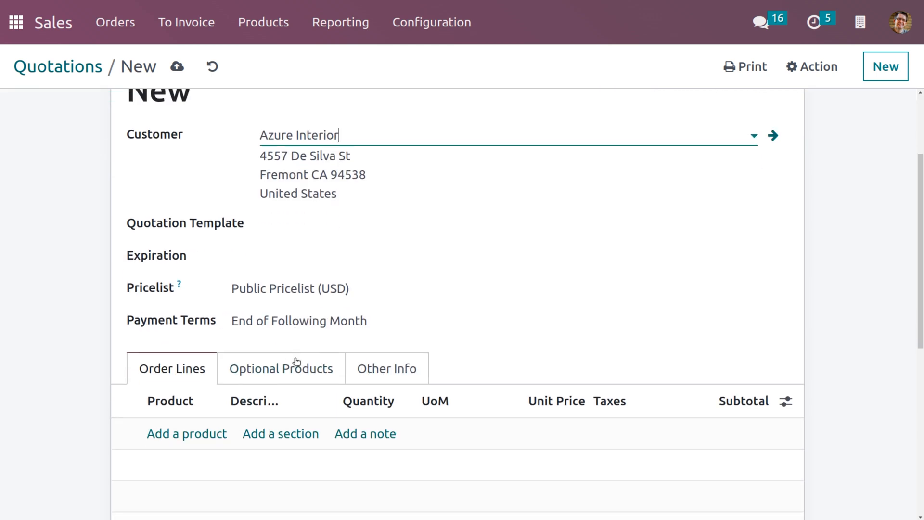
{"action": "left_click", "coordinate": [186, 433]}
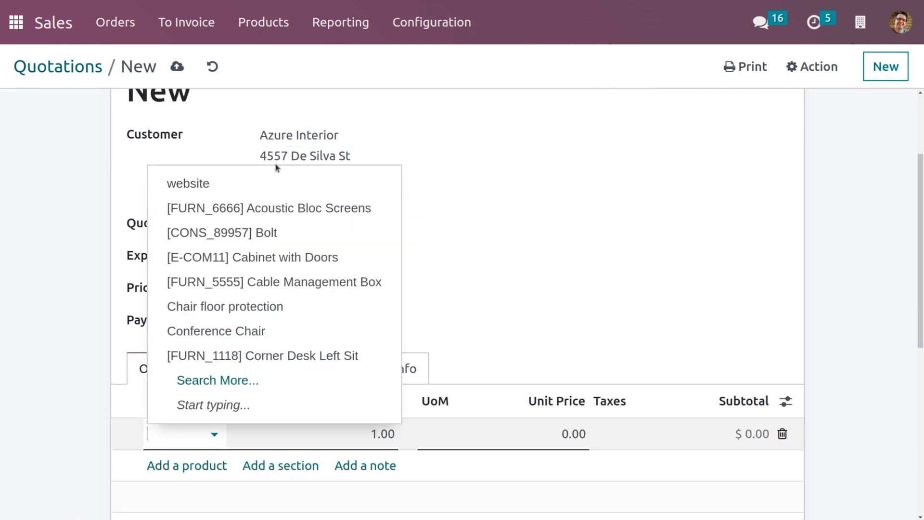
{"action": "left_click", "coordinate": [268, 189]}
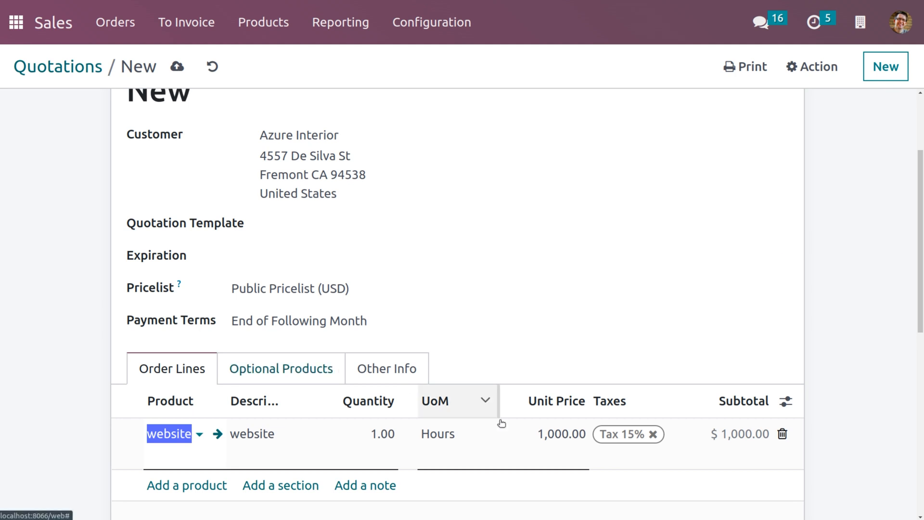
{"action": "left_click", "coordinate": [652, 434]}
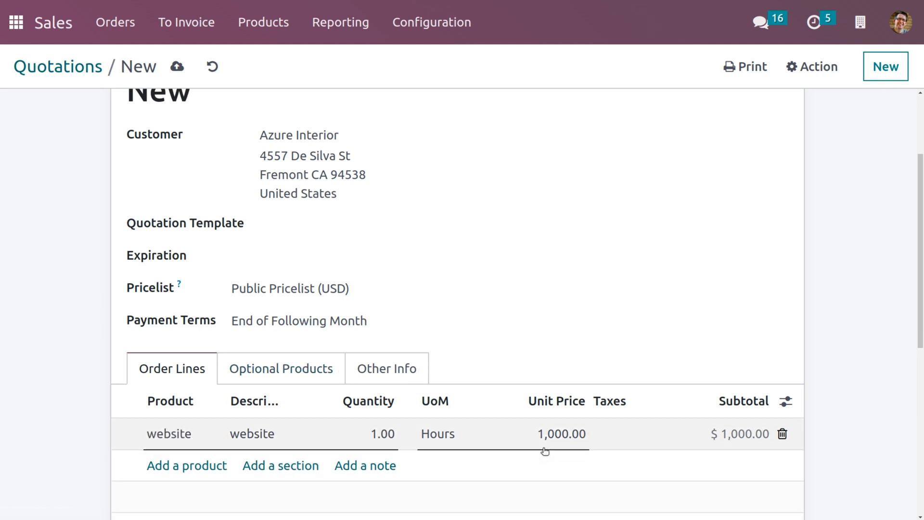
{"action": "scroll", "coordinate": [441, 313], "scroll_direction": "up", "scroll_amount": 3}
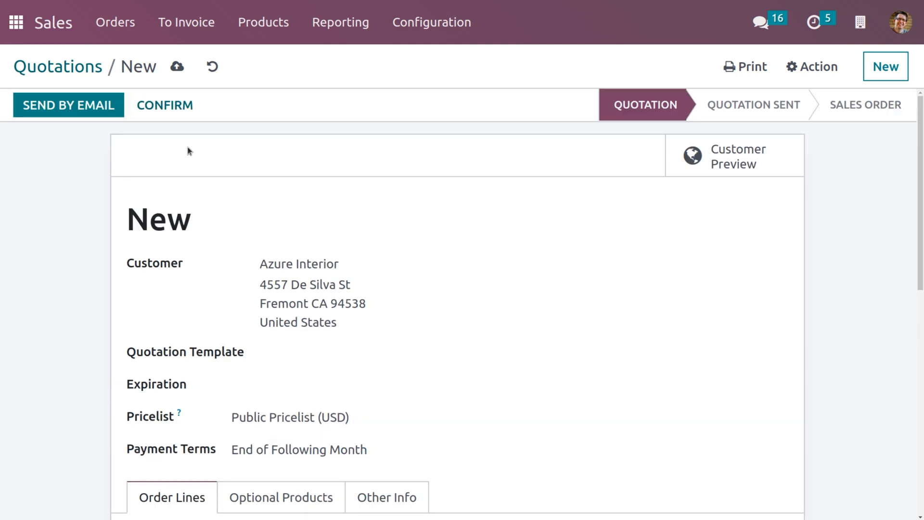
{"action": "left_click", "coordinate": [164, 102]}
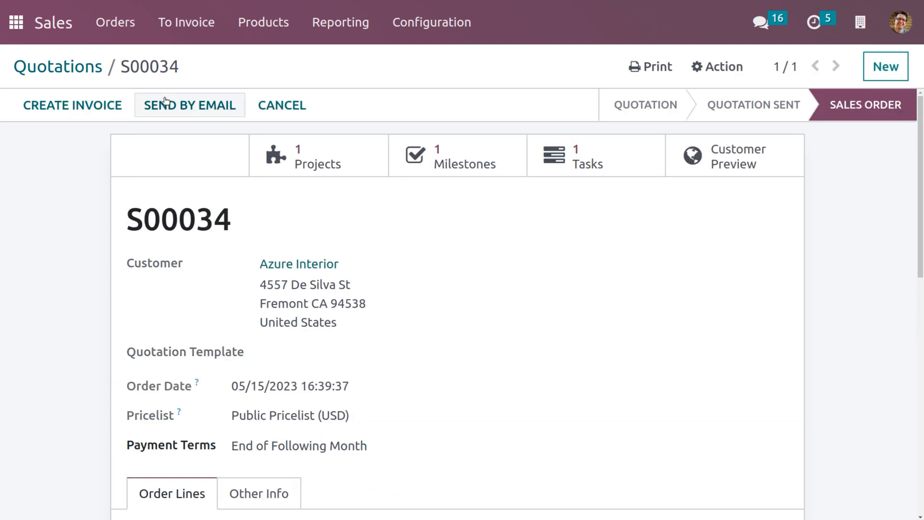
- Open the sales order's milestones and set the existing website milestone's quantity to 50%
{"action": "left_click", "coordinate": [471, 167]}
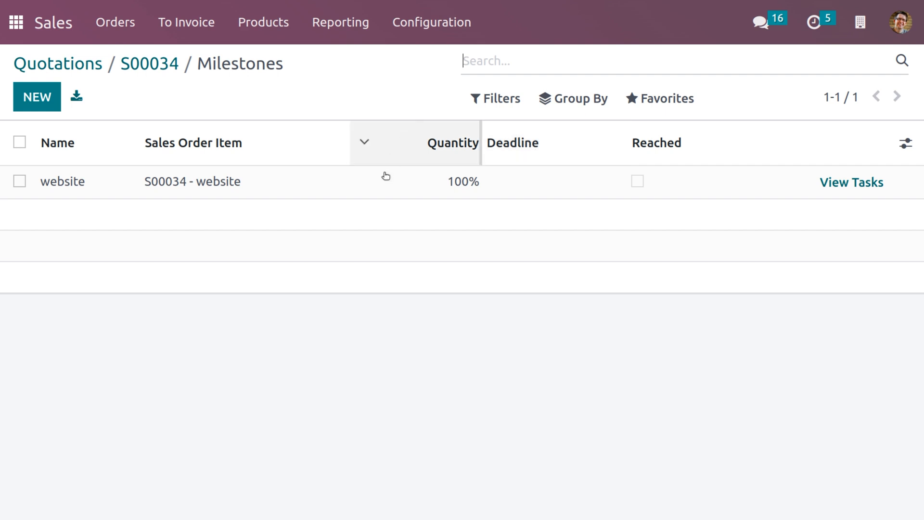
{"action": "left_click", "coordinate": [461, 183]}
{"action": "type", "text": "5"}
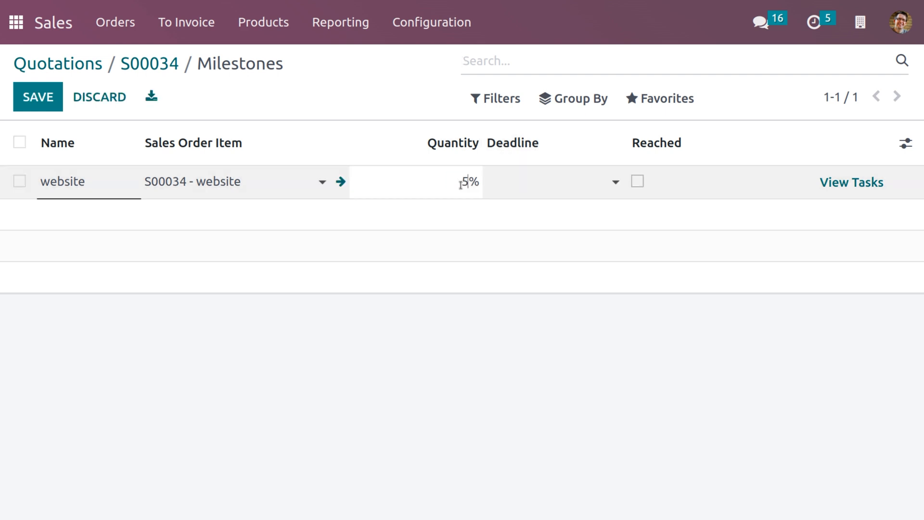
{"action": "left_click", "coordinate": [465, 226]}
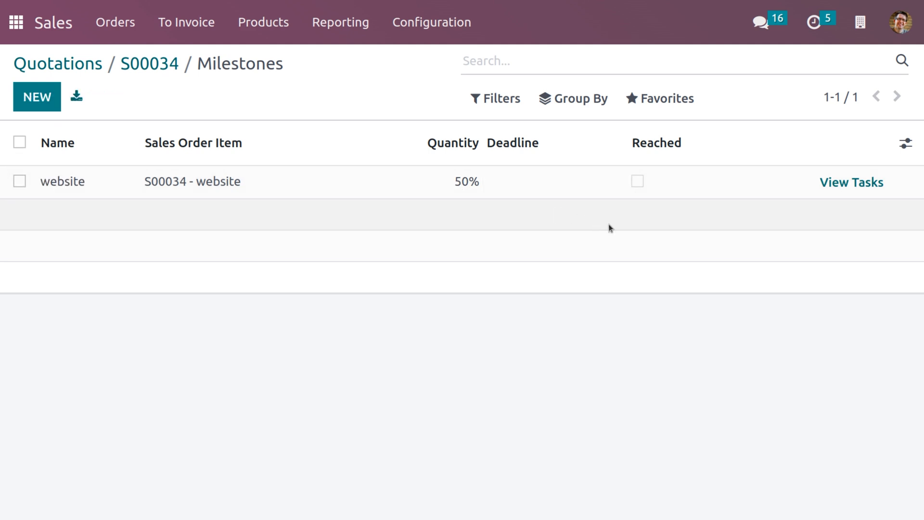
- Add a second milestone named website with a quantity of 45%
{"action": "left_click", "coordinate": [34, 101]}
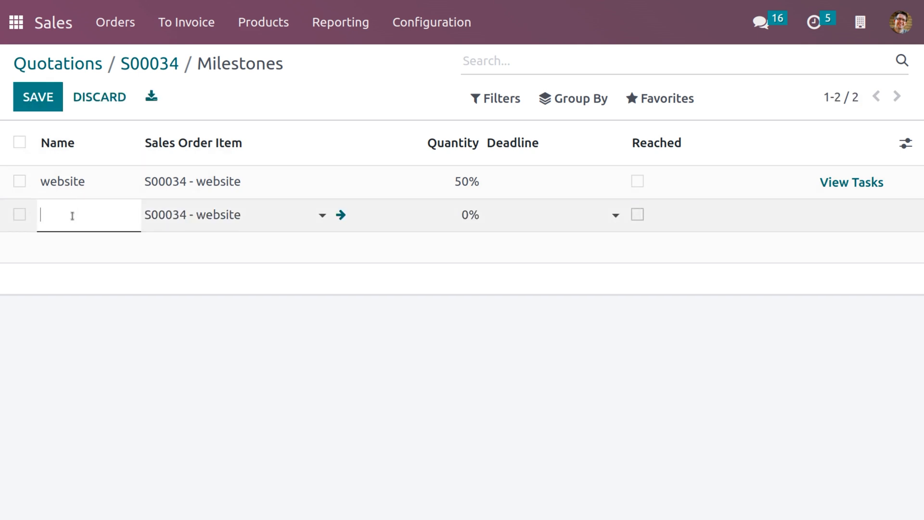
{"action": "type", "text": "website"}
{"action": "left_click", "coordinate": [460, 222]}
{"action": "type", "text": "45"}
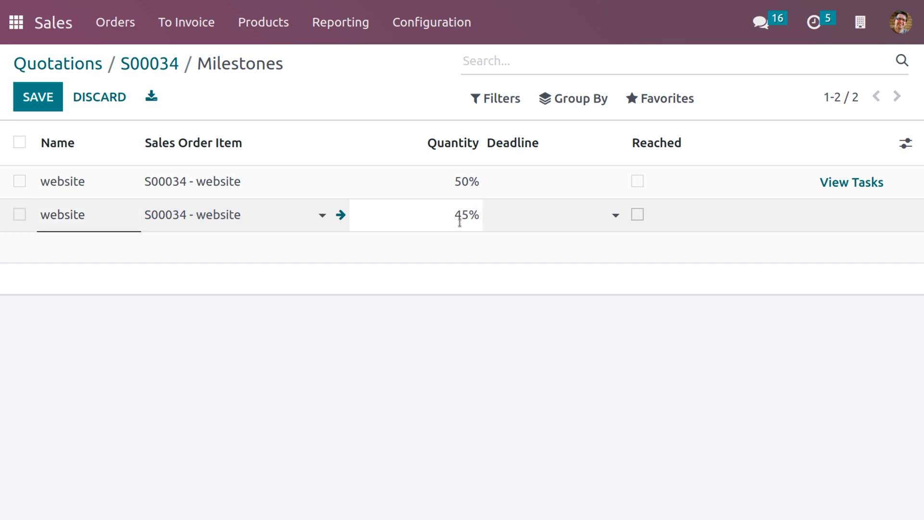
{"action": "left_click", "coordinate": [572, 295]}
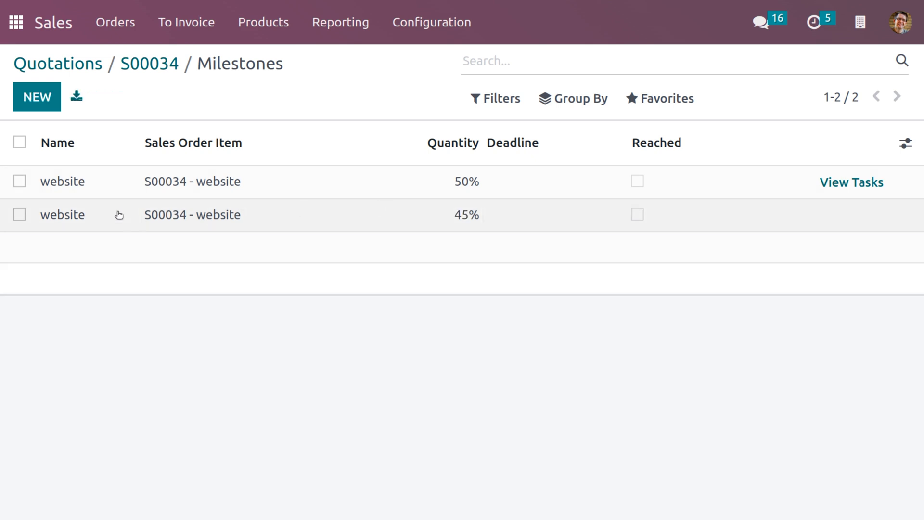
- Add a third milestone named website with a quantity of 5%
{"action": "left_click", "coordinate": [35, 102]}
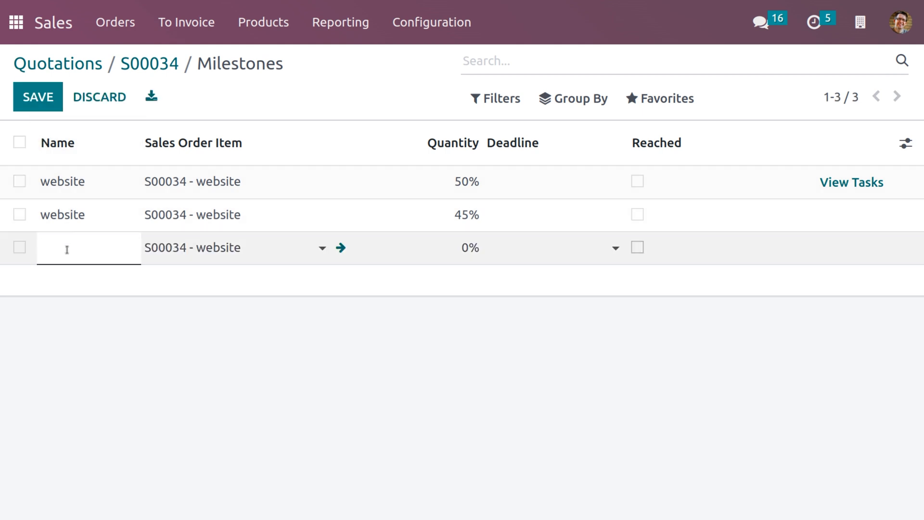
{"action": "type", "text": "website"}
{"action": "left_click", "coordinate": [635, 302]}
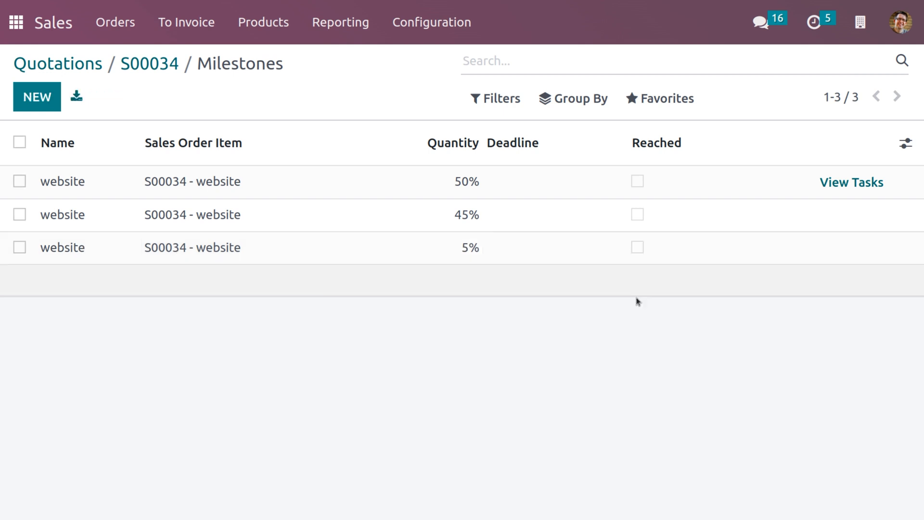
- Mark the 50% website milestone as reached and go to its sales order through the linked task
{"action": "left_click", "coordinate": [638, 182]}
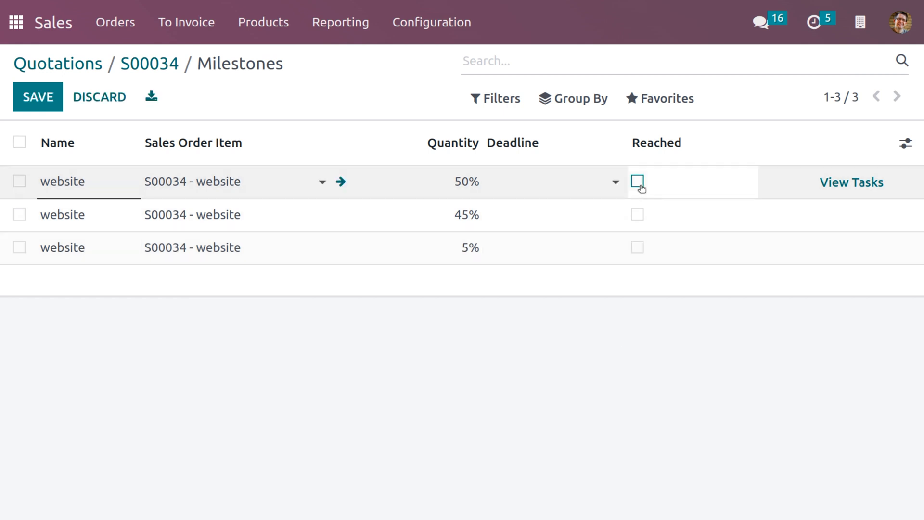
{"action": "left_click", "coordinate": [638, 182]}
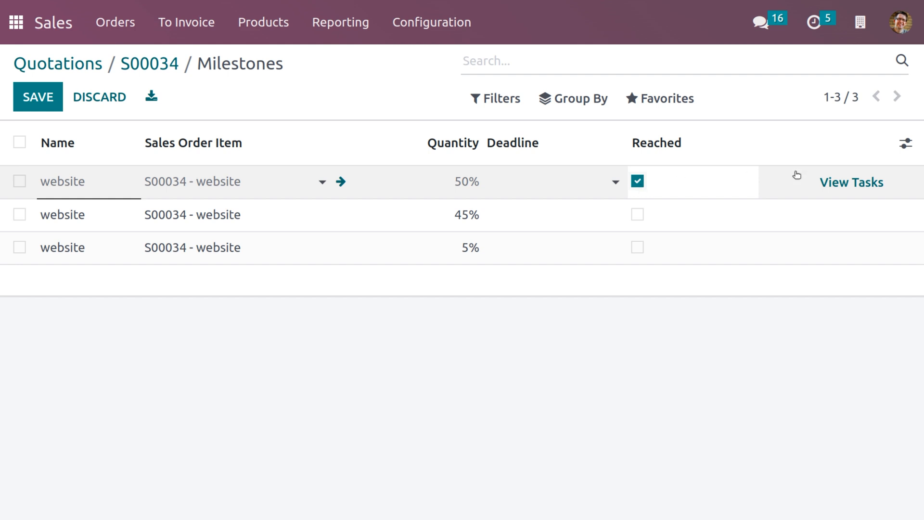
{"action": "left_click", "coordinate": [852, 182]}
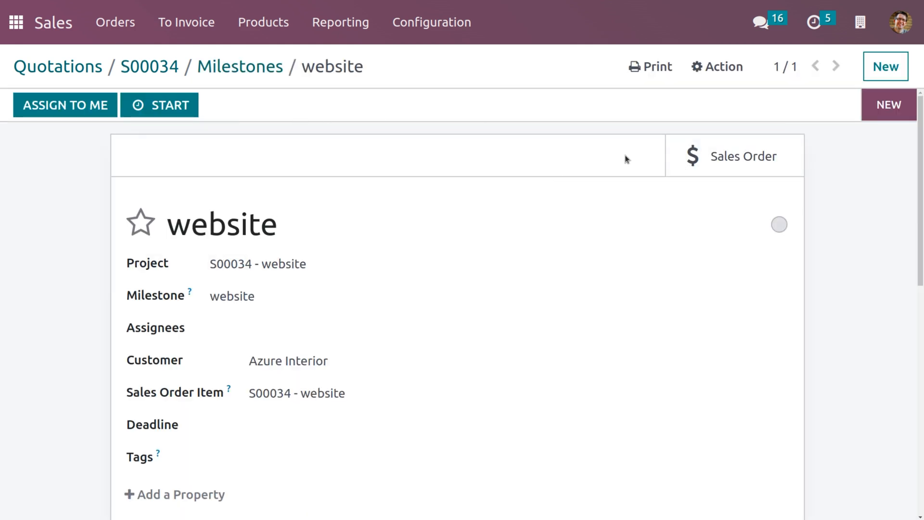
{"action": "left_click", "coordinate": [705, 162]}
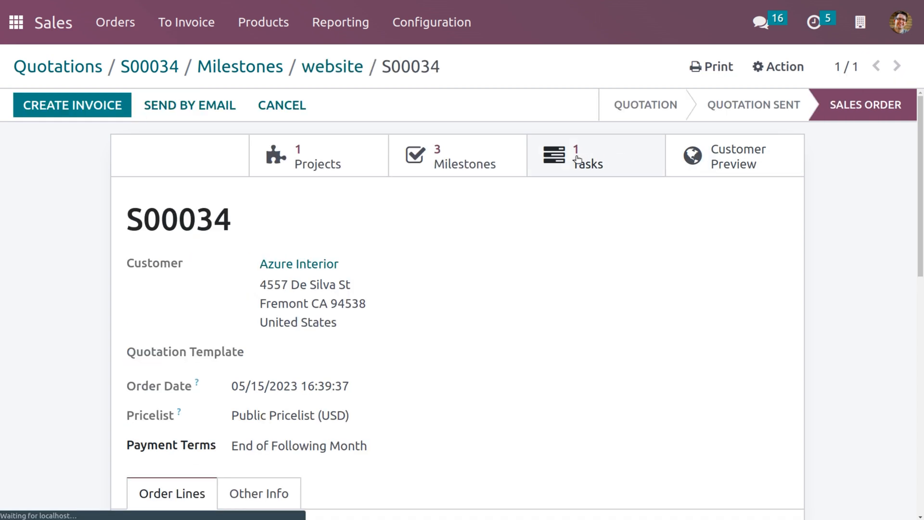
- Create a regular invoice for the reached 50% milestone and confirm that invoice
{"action": "left_click", "coordinate": [88, 105]}
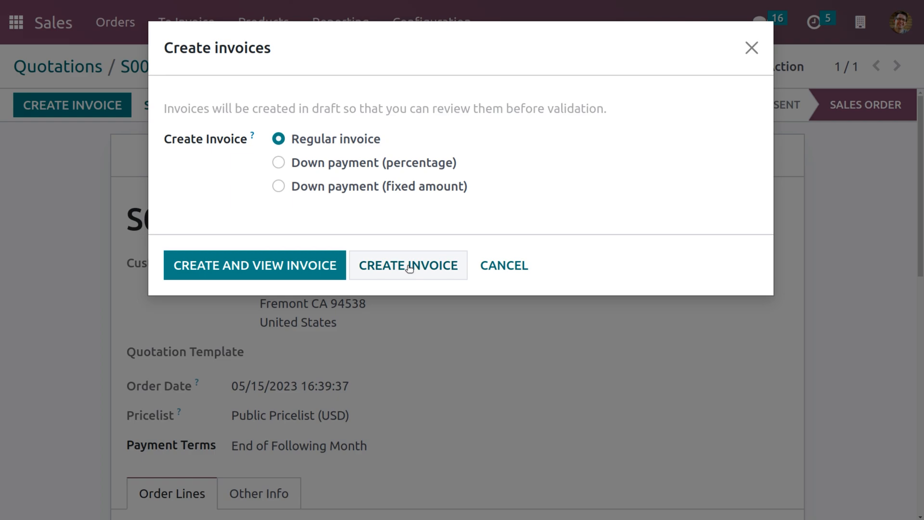
{"action": "left_click", "coordinate": [408, 266]}
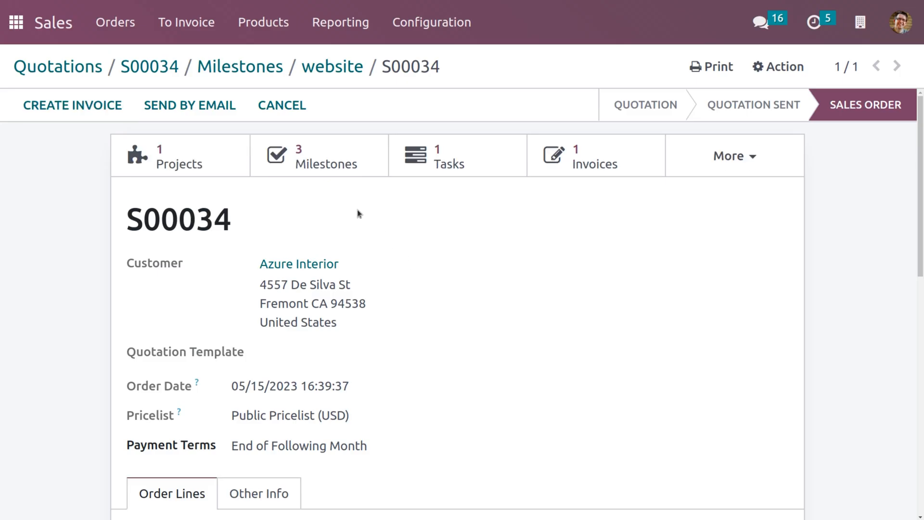
{"action": "left_click", "coordinate": [570, 161]}
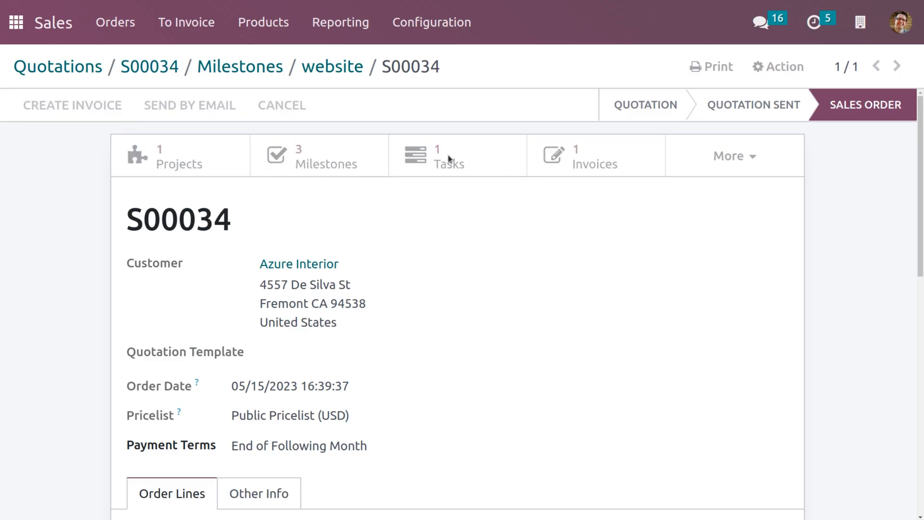
{"action": "left_click", "coordinate": [58, 124]}
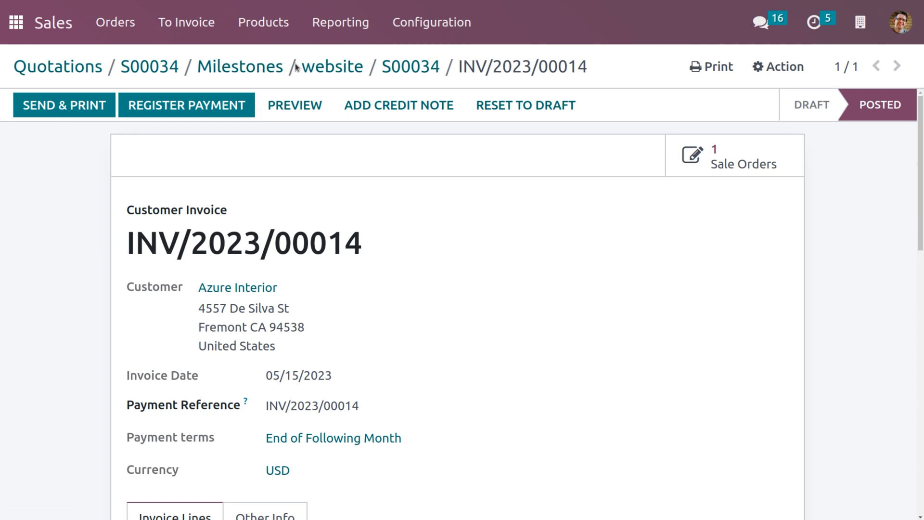
- Return to the milestones, mark the 5% website milestone as reached and go back to the sales order through the linked task
{"action": "left_click", "coordinate": [243, 73]}
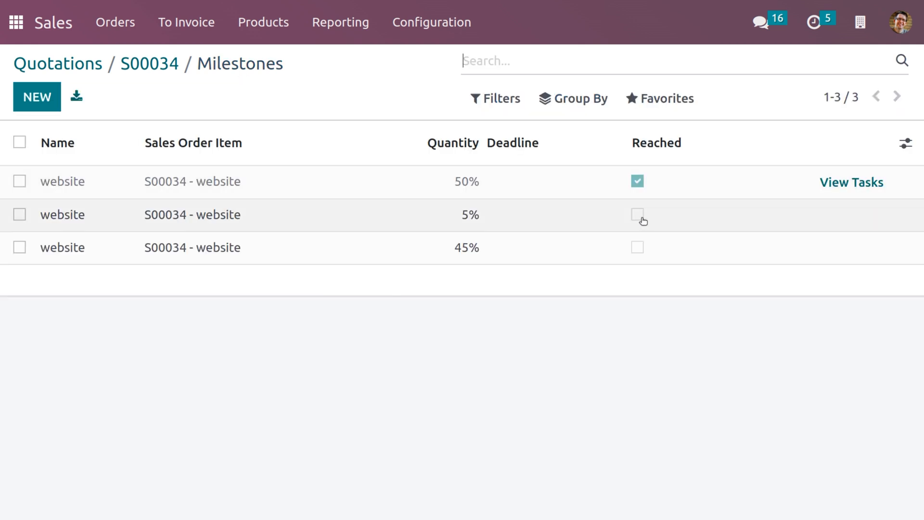
{"action": "left_click", "coordinate": [640, 219]}
{"action": "left_click", "coordinate": [638, 215]}
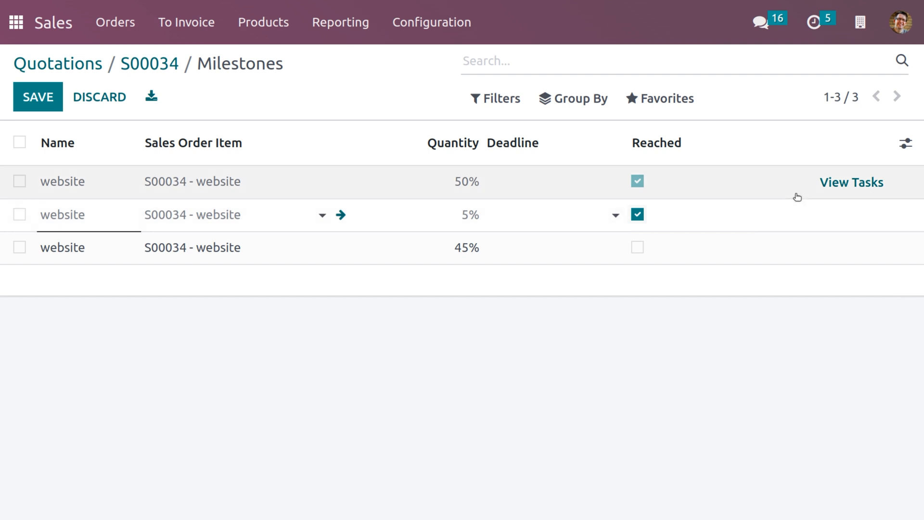
{"action": "left_click", "coordinate": [845, 185]}
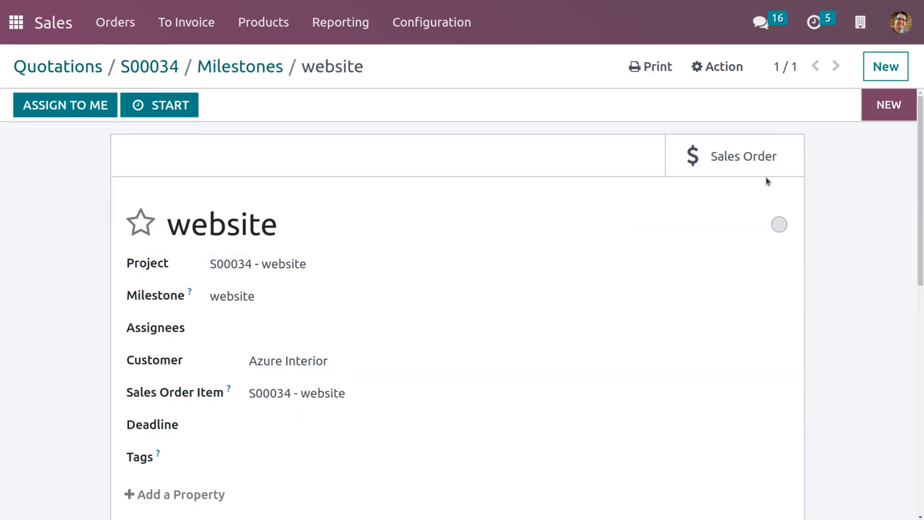
{"action": "left_click", "coordinate": [734, 163]}
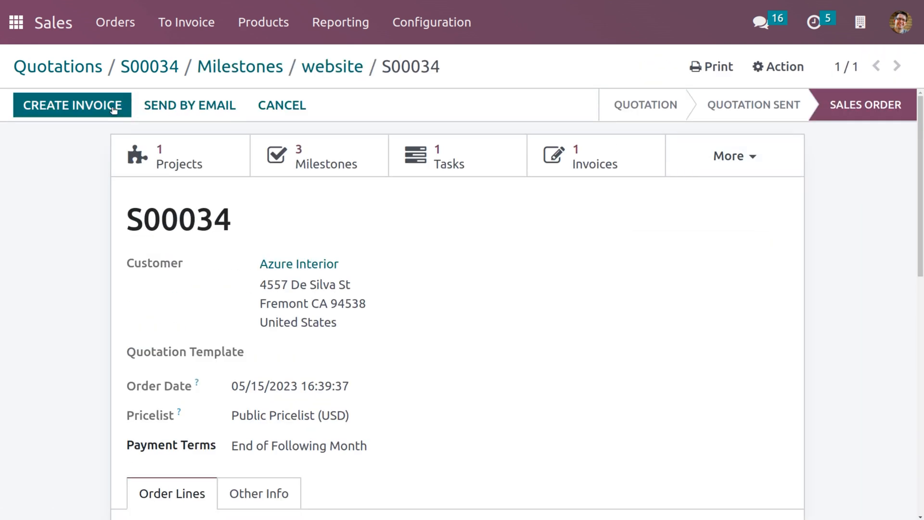
- Create a regular invoice for the reached 5% milestone and confirm the new draft among the order's invoices
{"action": "left_click", "coordinate": [109, 114]}
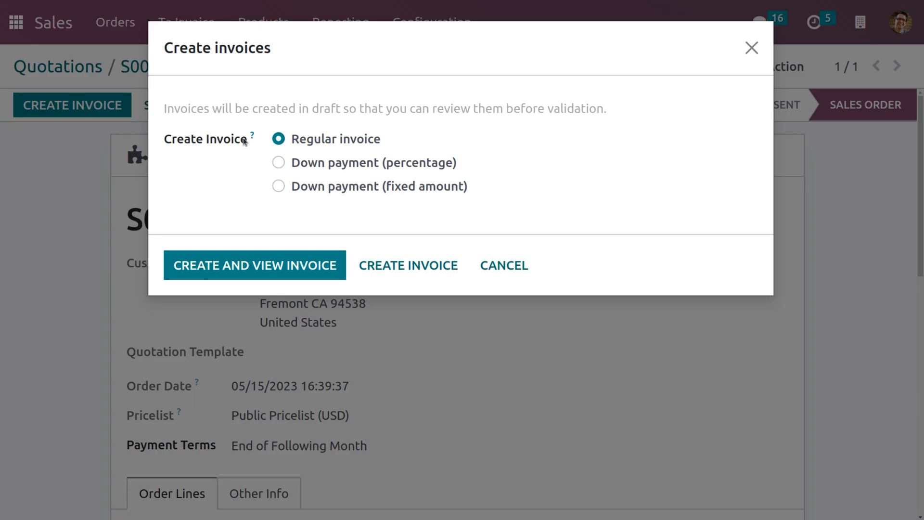
{"action": "left_click", "coordinate": [394, 264]}
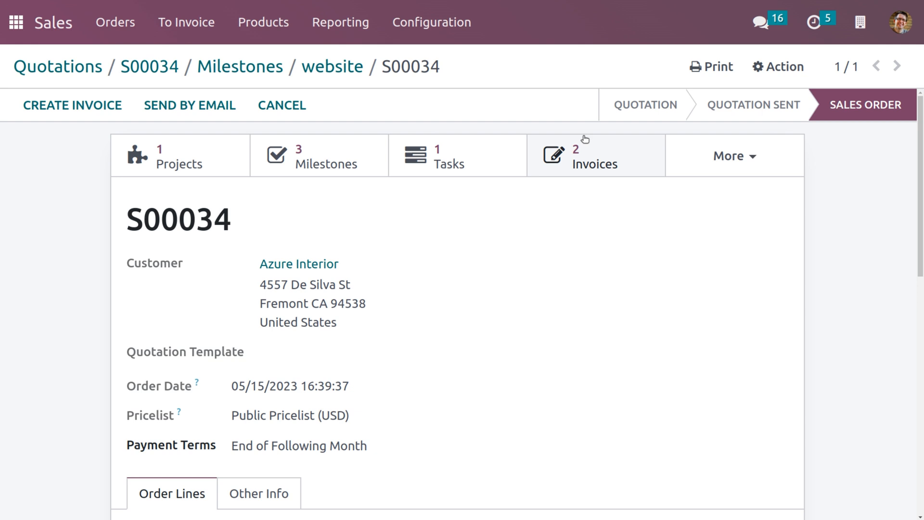
{"action": "left_click", "coordinate": [572, 161]}
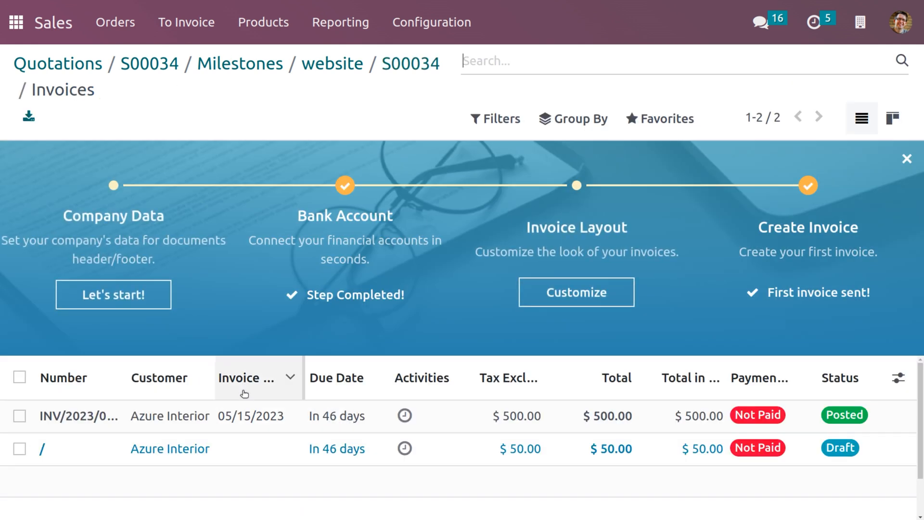
{"action": "left_click", "coordinate": [309, 448]}
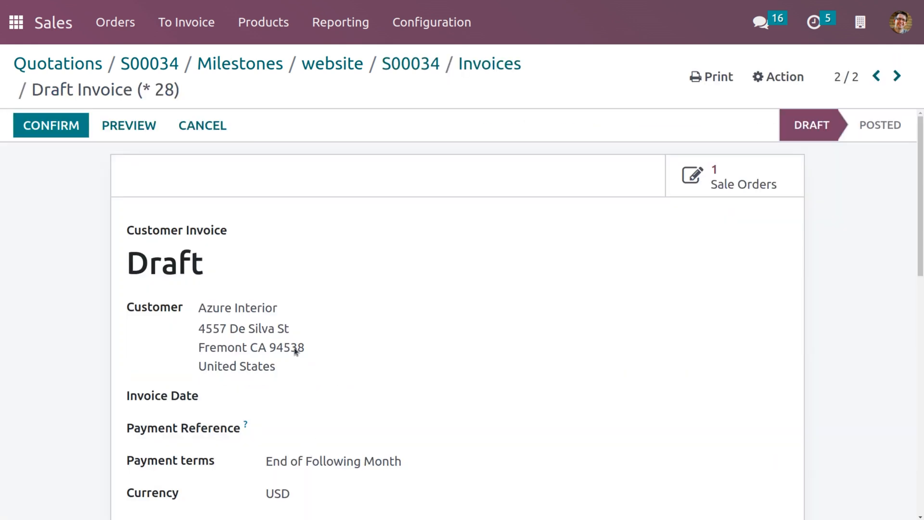
{"action": "left_click", "coordinate": [78, 126]}
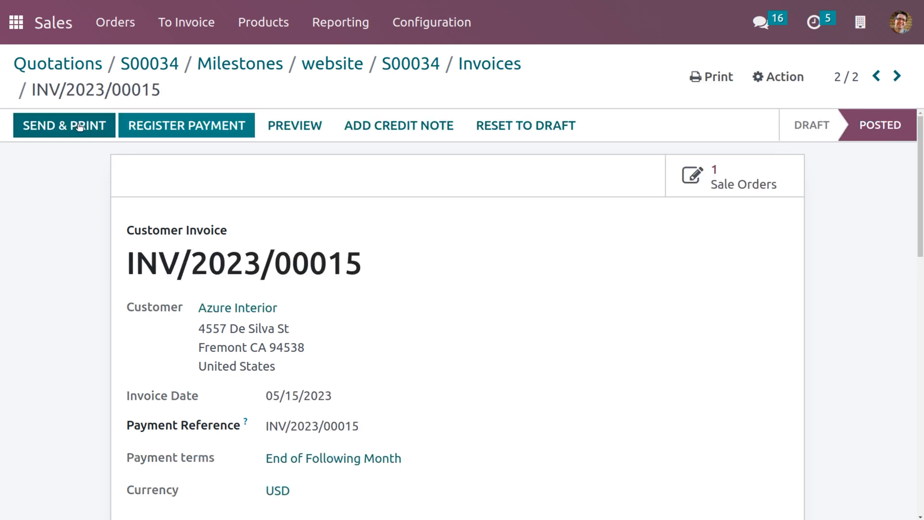
- Reopen the sales order's milestones, mark the 45% website milestone as reached and return to the sales order
{"action": "left_click", "coordinate": [163, 67]}
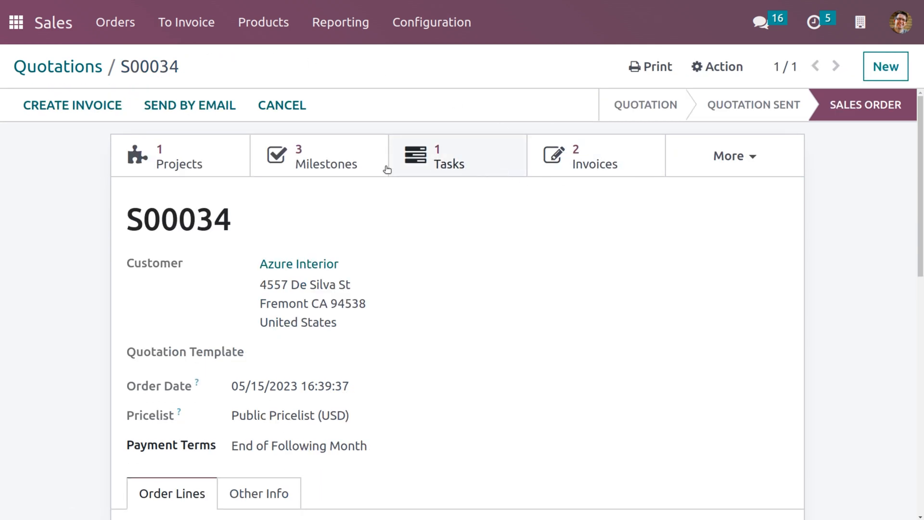
{"action": "left_click", "coordinate": [331, 163]}
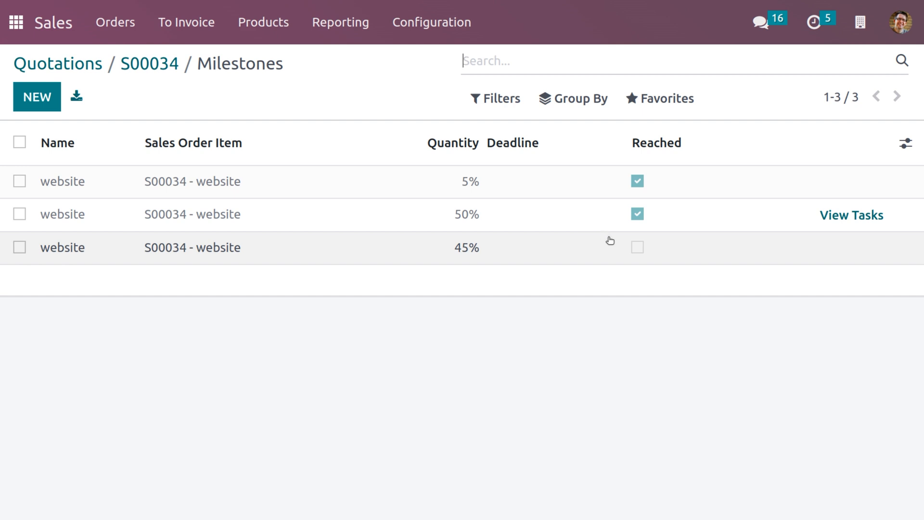
{"action": "left_click", "coordinate": [638, 247]}
{"action": "left_click", "coordinate": [637, 247]}
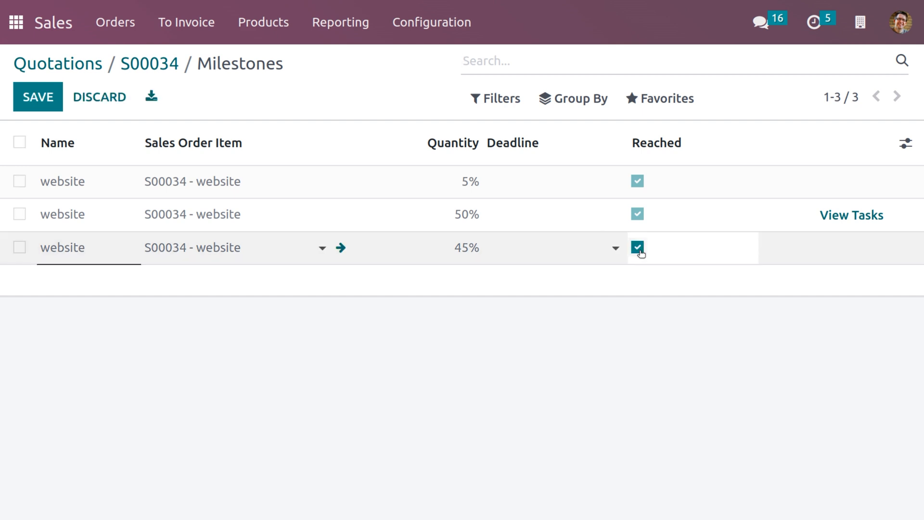
{"action": "left_click", "coordinate": [850, 223]}
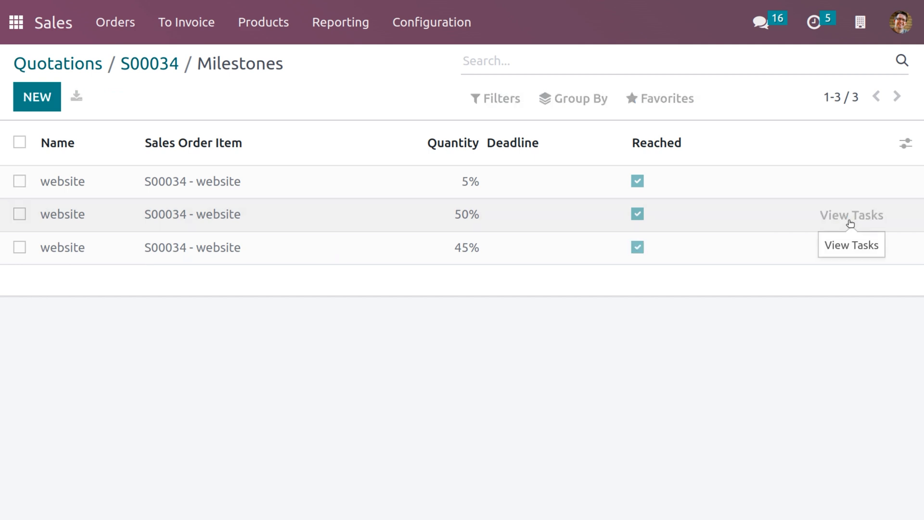
{"action": "left_click", "coordinate": [728, 168]}
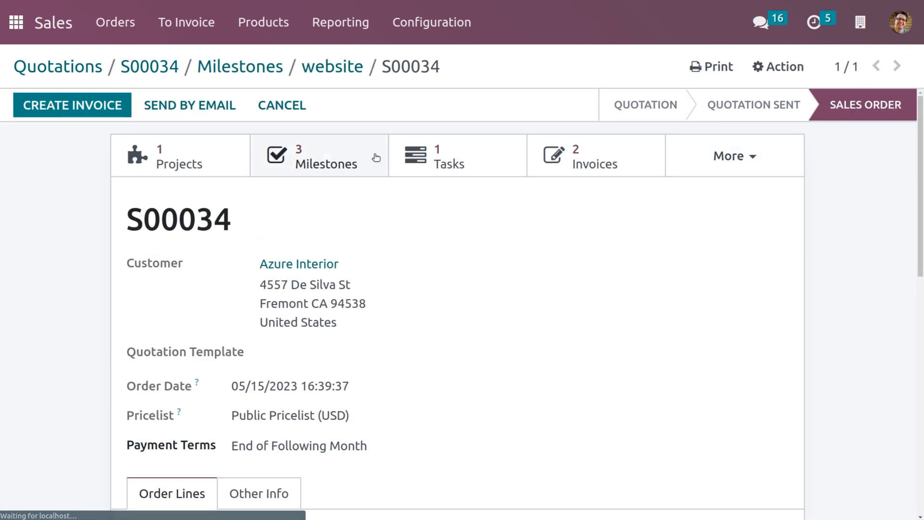
- Create a regular invoice for the reached 45% milestone and confirm the remaining draft invoice
{"action": "left_click", "coordinate": [111, 108]}
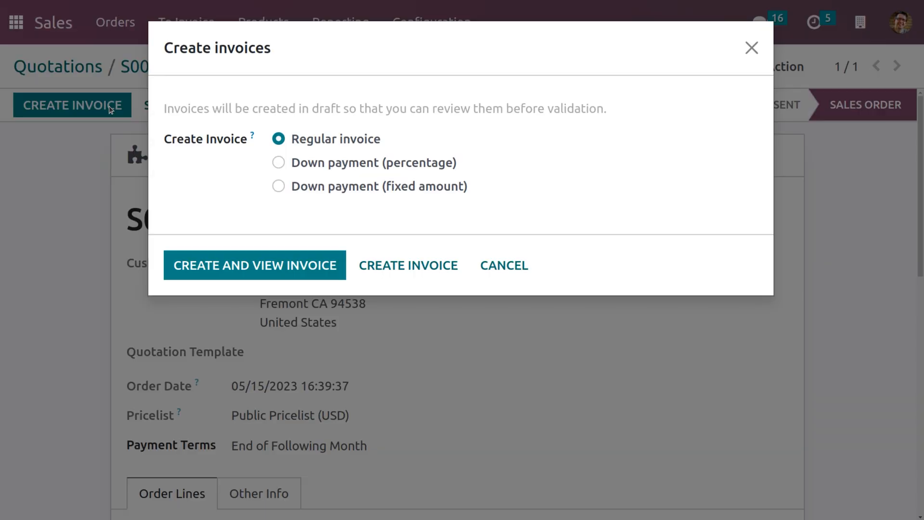
{"action": "left_click", "coordinate": [448, 272]}
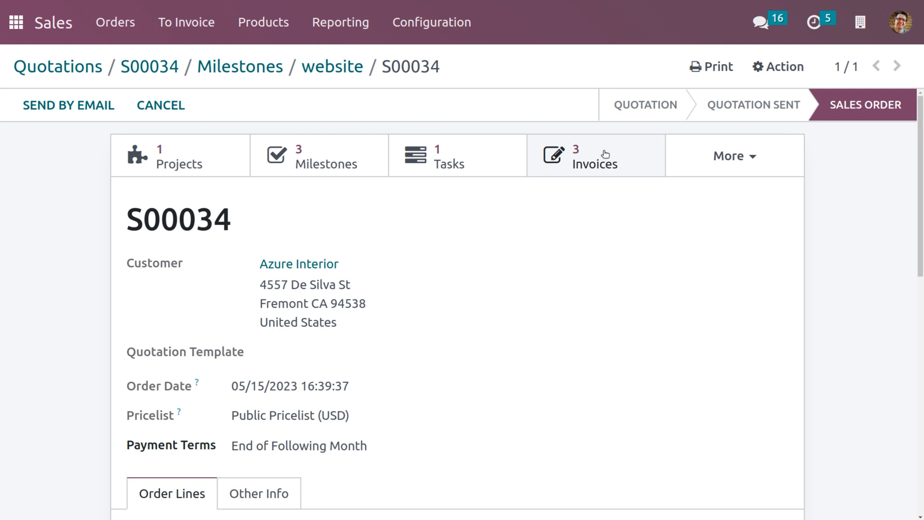
{"action": "left_click", "coordinate": [605, 154]}
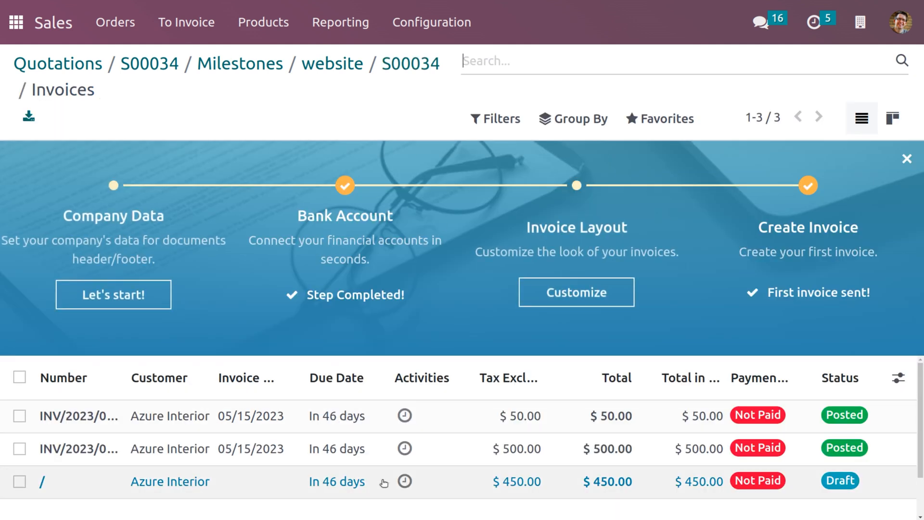
{"action": "left_click", "coordinate": [384, 481]}
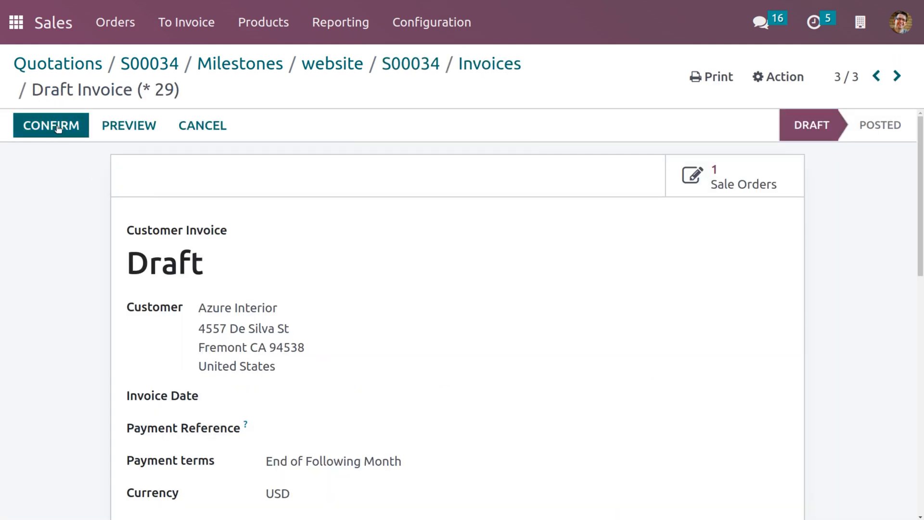
{"action": "left_click", "coordinate": [56, 127]}
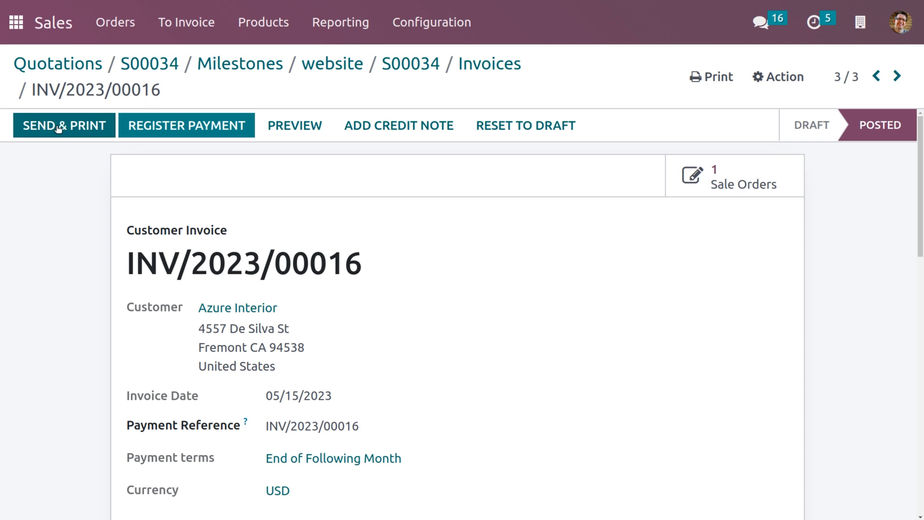
- Review the order's milestones and its invoice list, and examine the line quantity and total of the 45% milestone invoice
{"action": "left_click", "coordinate": [231, 66]}
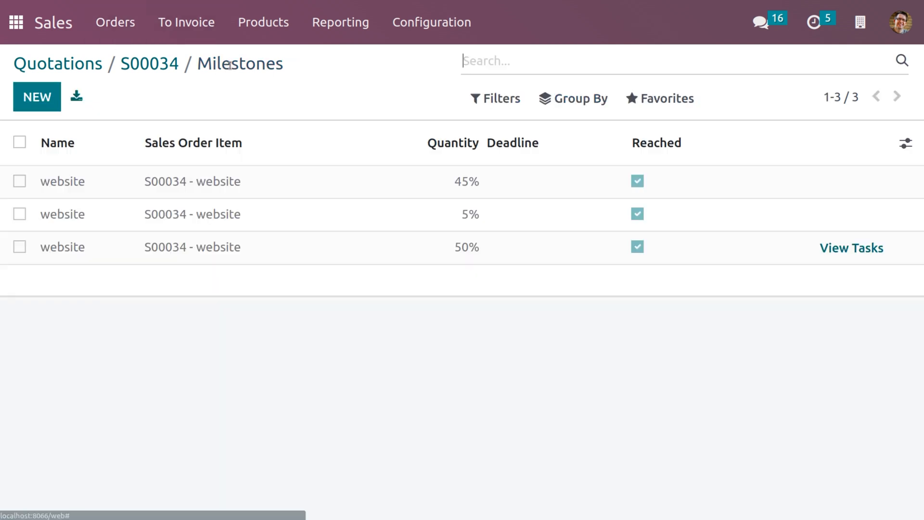
{"action": "left_click", "coordinate": [147, 58]}
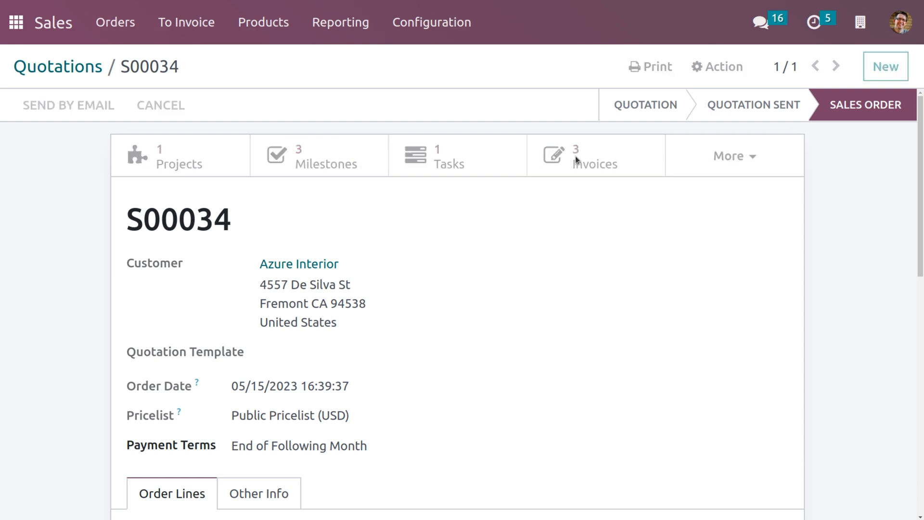
{"action": "left_click", "coordinate": [576, 156]}
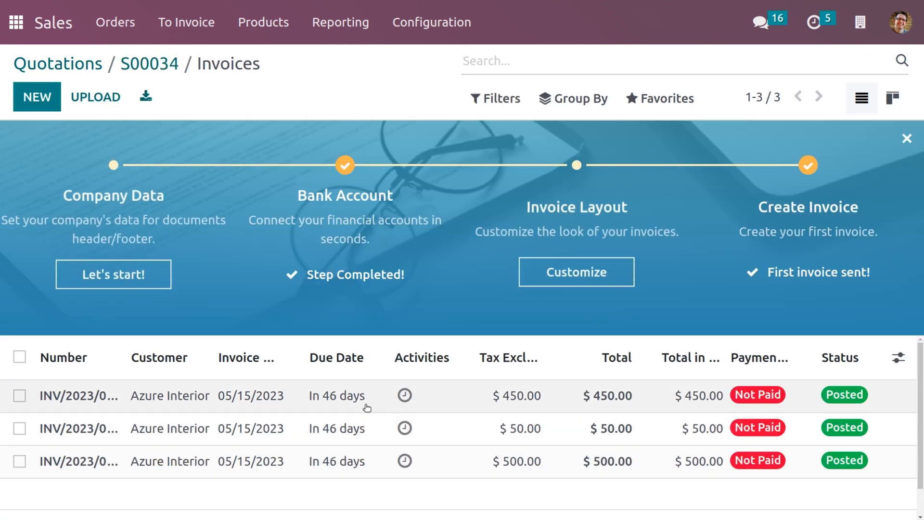
{"action": "left_click", "coordinate": [366, 406]}
{"action": "scroll", "coordinate": [419, 385], "scroll_direction": "down", "scroll_amount": 5}
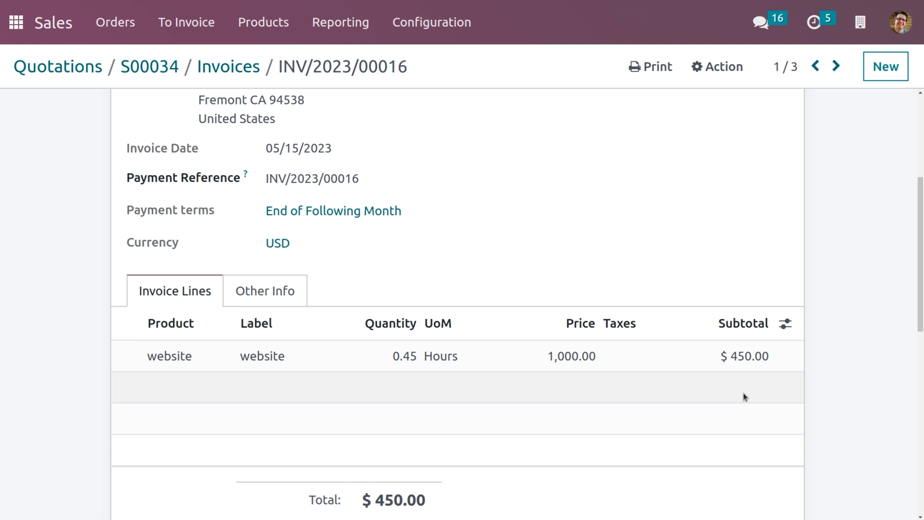
{"action": "scroll", "coordinate": [605, 176], "scroll_direction": "up", "scroll_amount": 3}
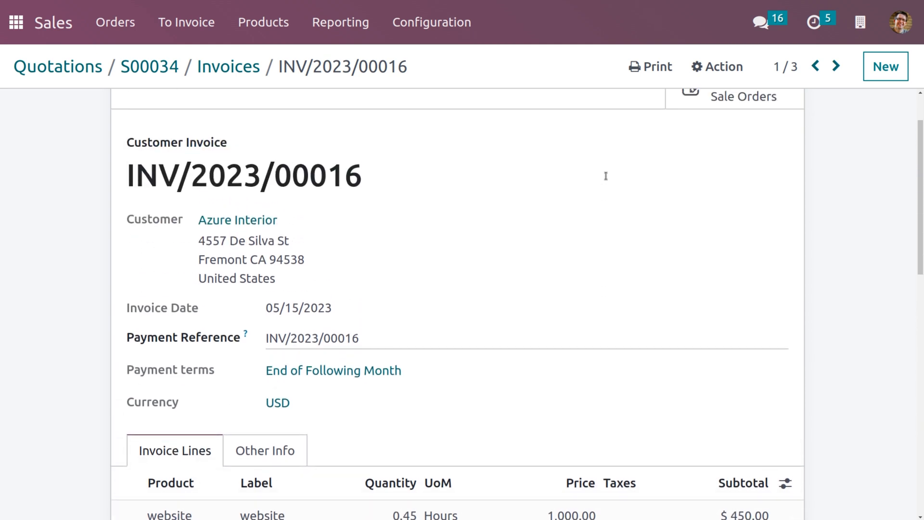
{"action": "scroll", "coordinate": [606, 177], "scroll_direction": "up", "scroll_amount": 2}
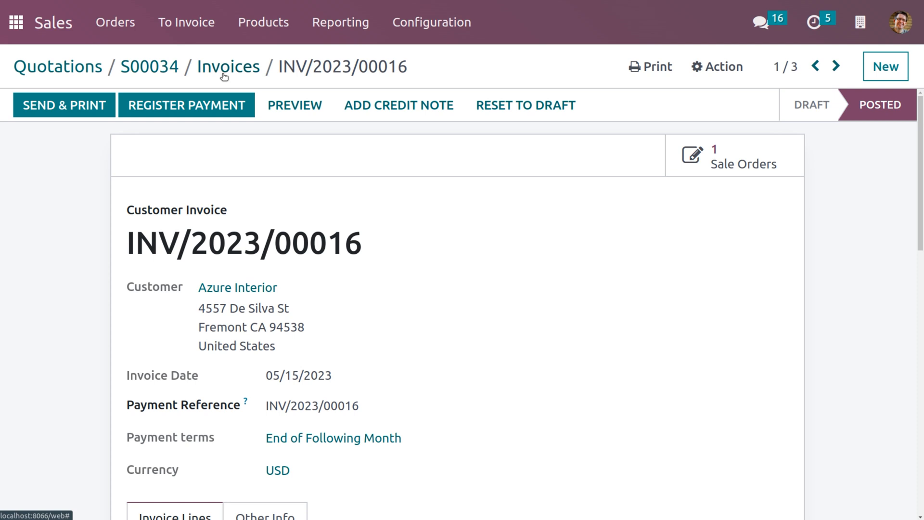
{"action": "left_click", "coordinate": [224, 77]}
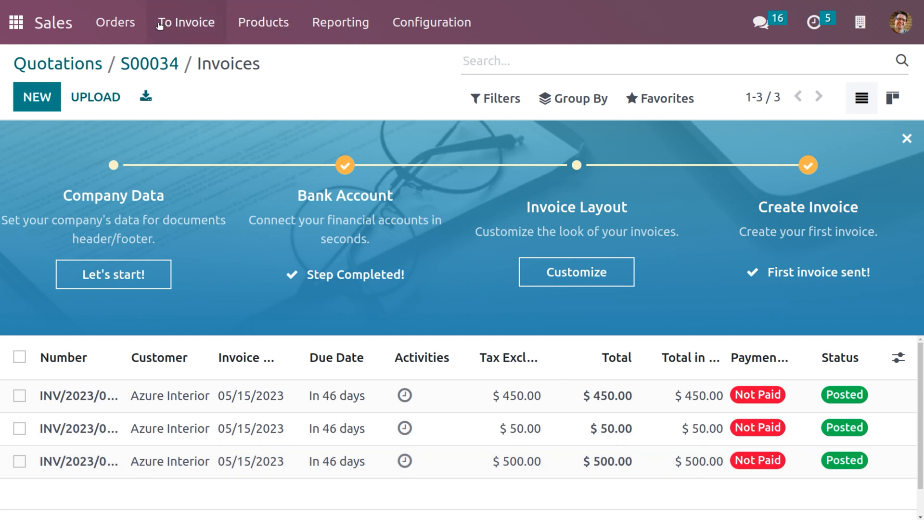
{"action": "left_click", "coordinate": [140, 29]}
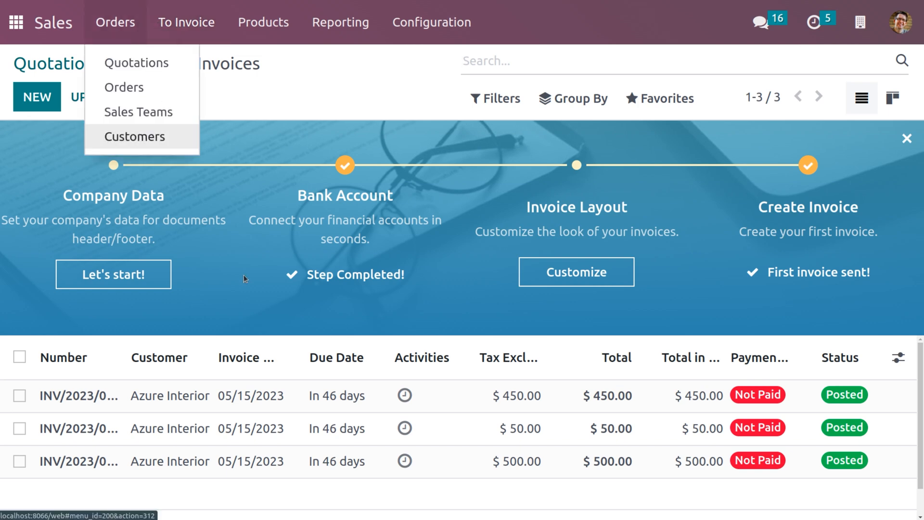
- Open the newest Azure Interior sales order from the quotations, examine its project's invoicing settings and return to the order
{"action": "left_click", "coordinate": [168, 65]}
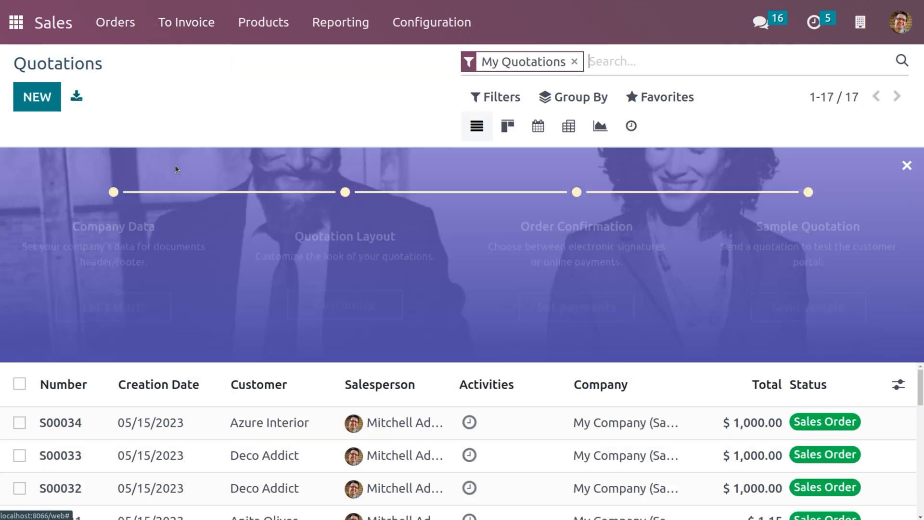
{"action": "left_click", "coordinate": [265, 431]}
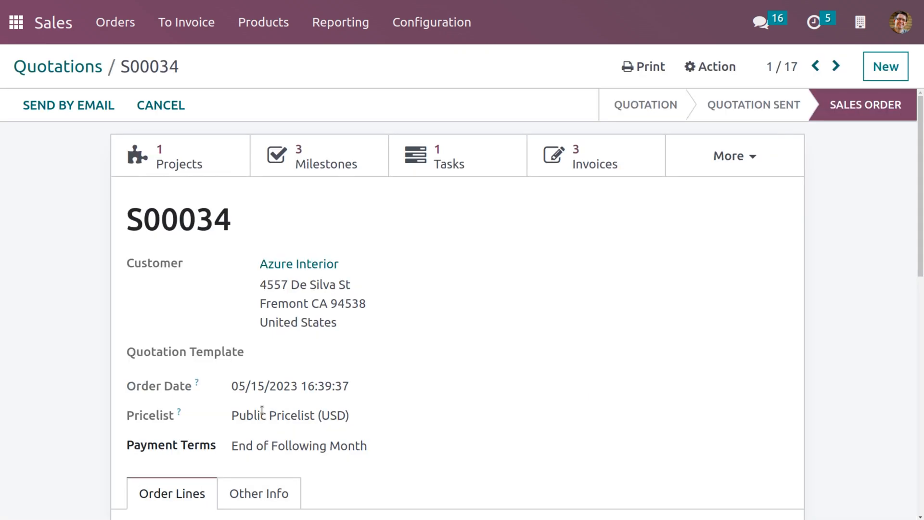
{"action": "left_click", "coordinate": [196, 166]}
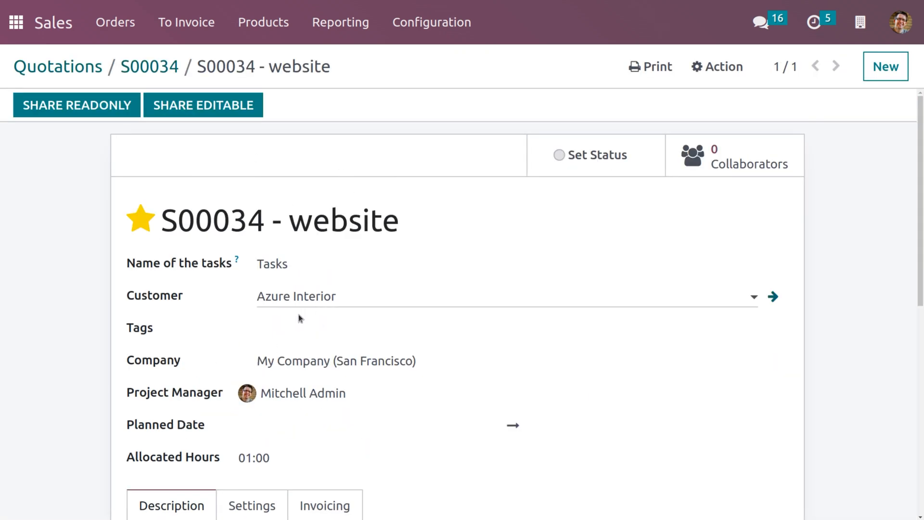
{"action": "scroll", "coordinate": [336, 486], "scroll_direction": "down", "scroll_amount": 4}
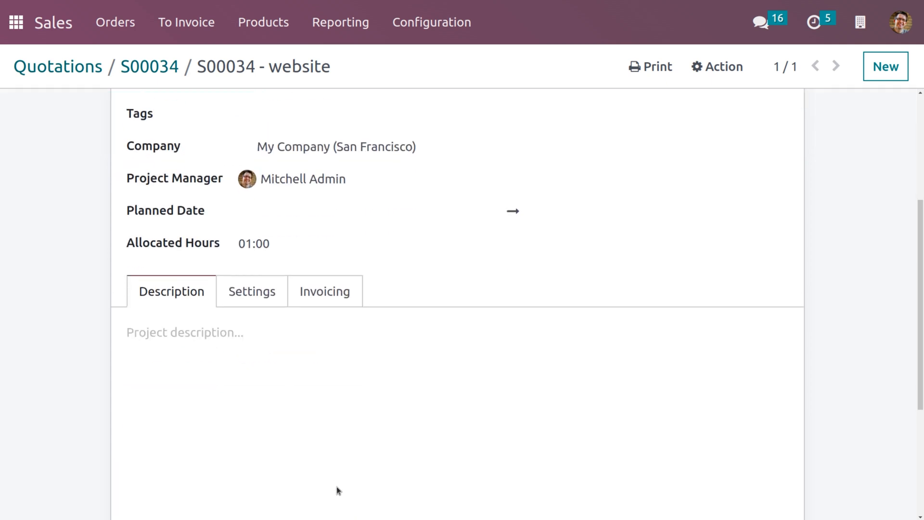
{"action": "scroll", "coordinate": [337, 486], "scroll_direction": "up", "scroll_amount": 1}
{"action": "left_click", "coordinate": [316, 329]}
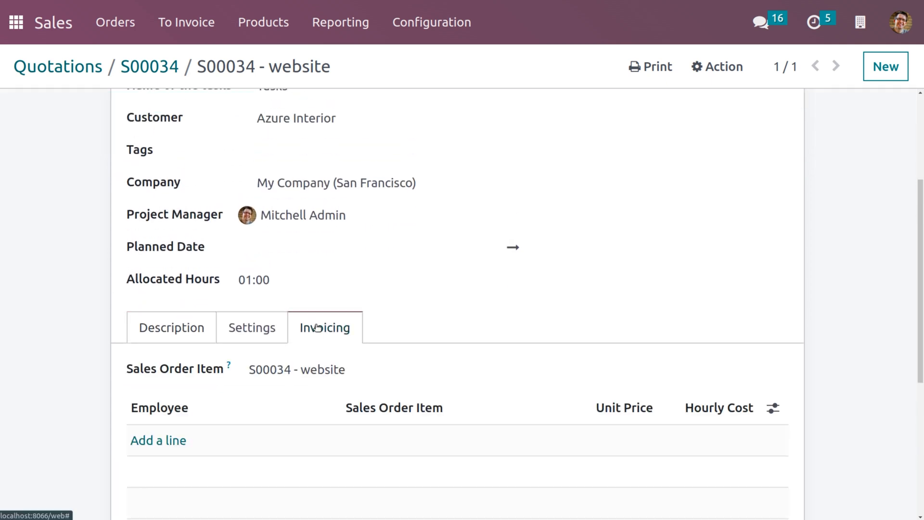
{"action": "scroll", "coordinate": [242, 235], "scroll_direction": "up", "scroll_amount": 3}
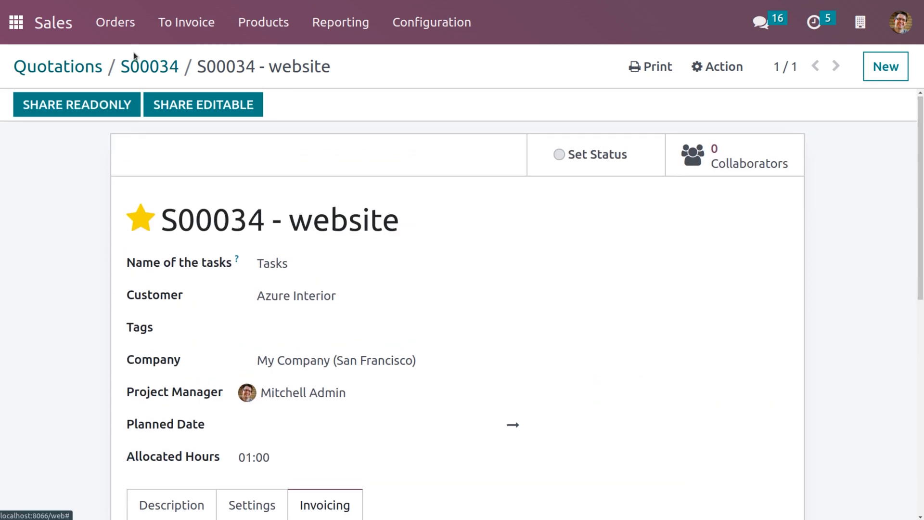
{"action": "left_click", "coordinate": [147, 70]}
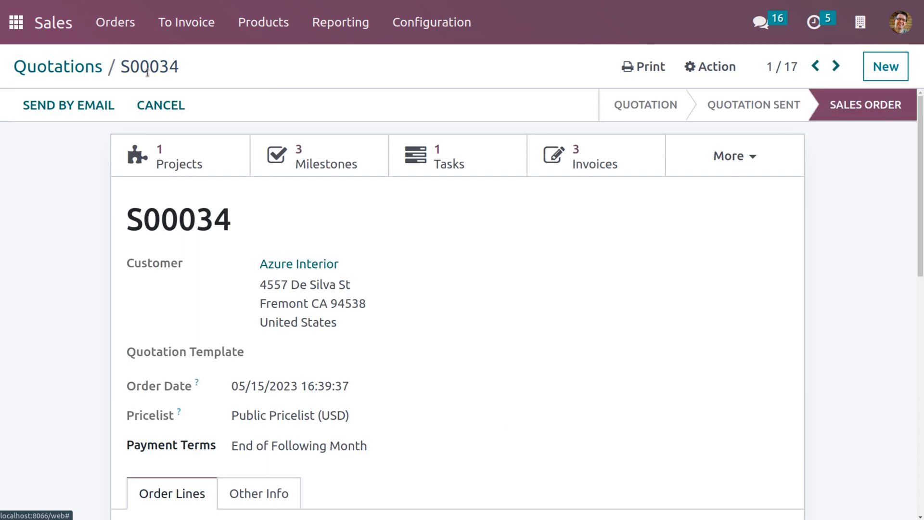
- Open the order's website task, run its timer and save the entry with 00:15 hours spent
{"action": "left_click", "coordinate": [455, 156]}
{"action": "scroll", "coordinate": [334, 332], "scroll_direction": "down", "scroll_amount": 5}
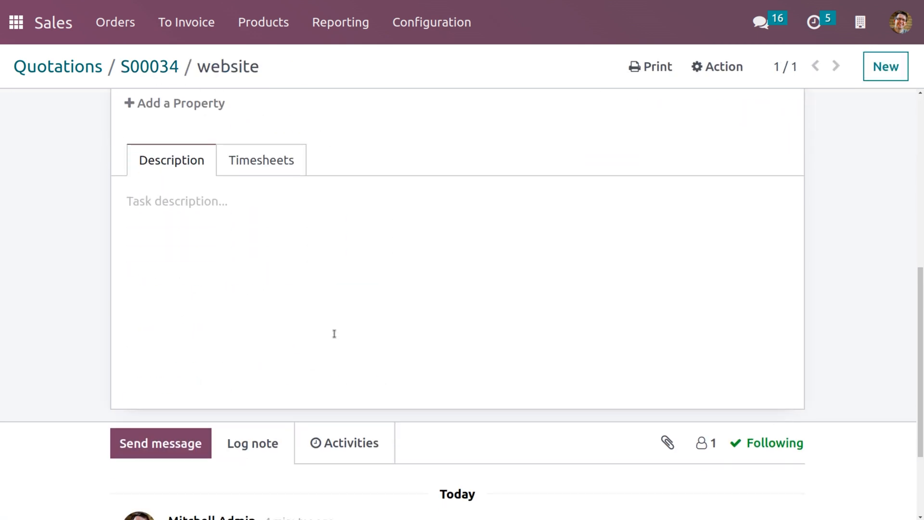
{"action": "scroll", "coordinate": [333, 334], "scroll_direction": "up", "scroll_amount": 5}
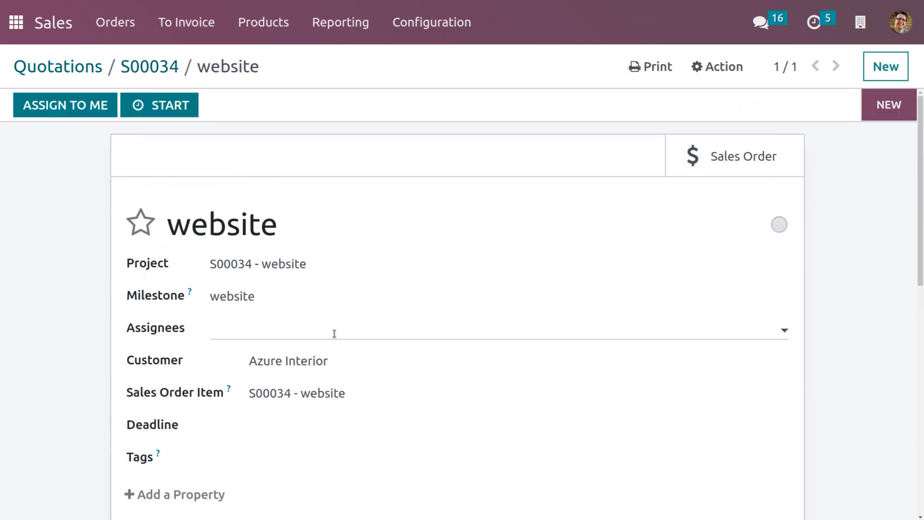
{"action": "left_click", "coordinate": [145, 105]}
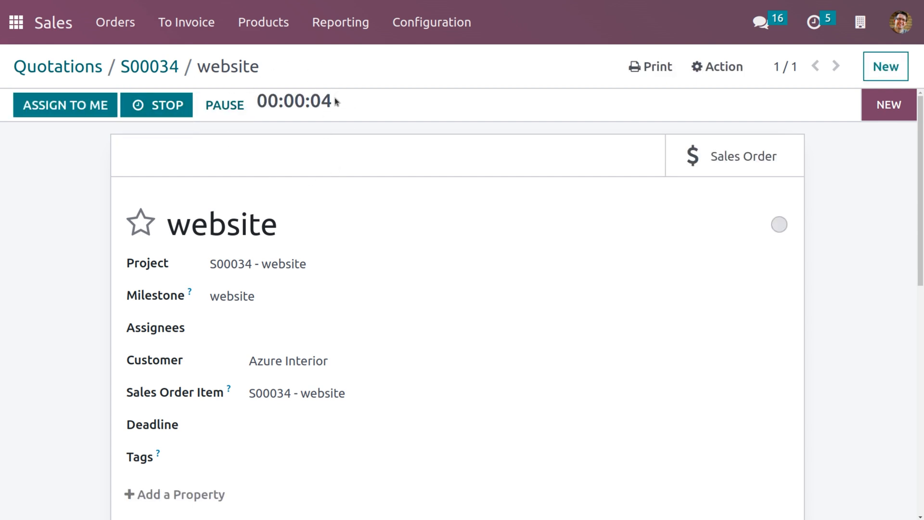
{"action": "left_click", "coordinate": [166, 105]}
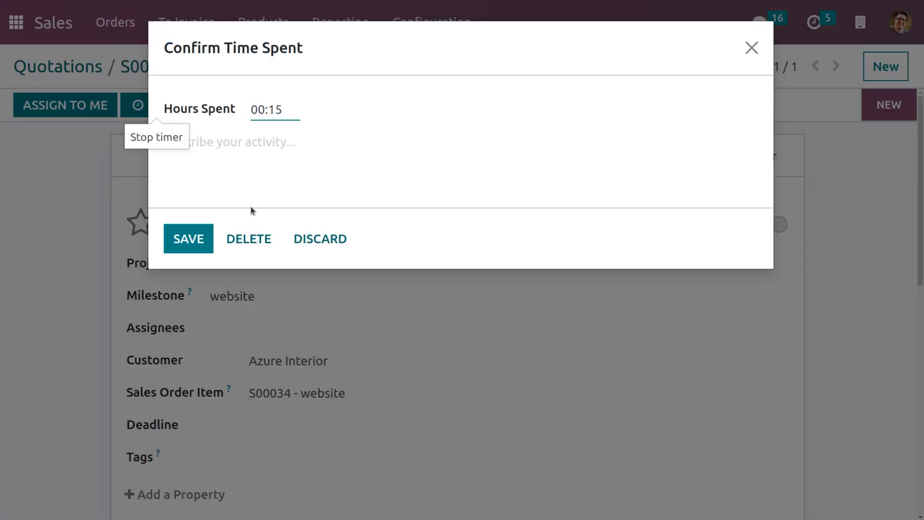
{"action": "left_click", "coordinate": [195, 238]}
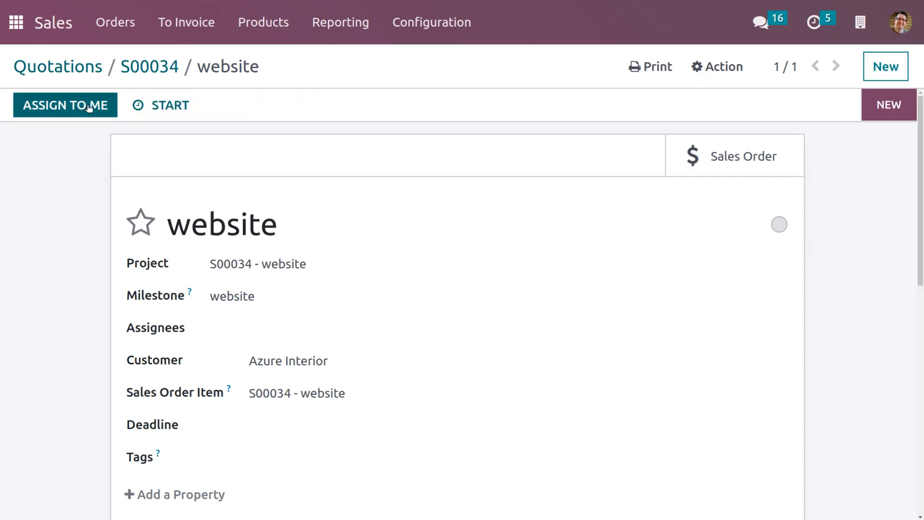
- Assign the website task to yourself and check its timesheet entries and progress
{"action": "left_click", "coordinate": [89, 108]}
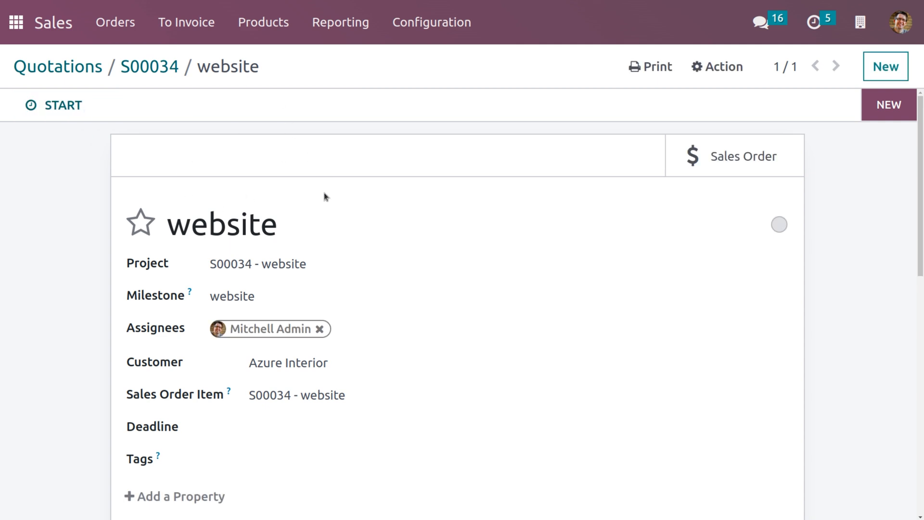
{"action": "scroll", "coordinate": [352, 313], "scroll_direction": "down", "scroll_amount": 5}
{"action": "scroll", "coordinate": [351, 322], "scroll_direction": "up", "scroll_amount": 5}
{"action": "scroll", "coordinate": [309, 394], "scroll_direction": "down", "scroll_amount": 4}
{"action": "left_click", "coordinate": [258, 354]}
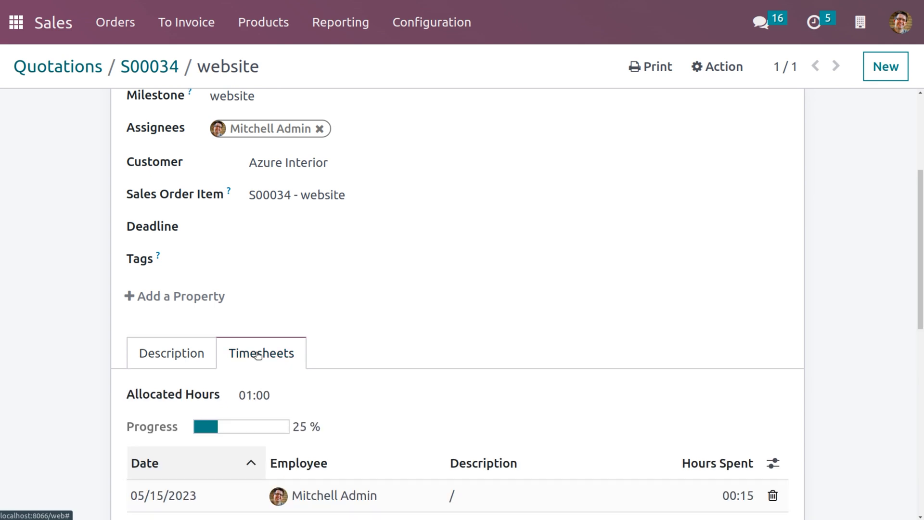
{"action": "scroll", "coordinate": [246, 390], "scroll_direction": "down", "scroll_amount": 1}
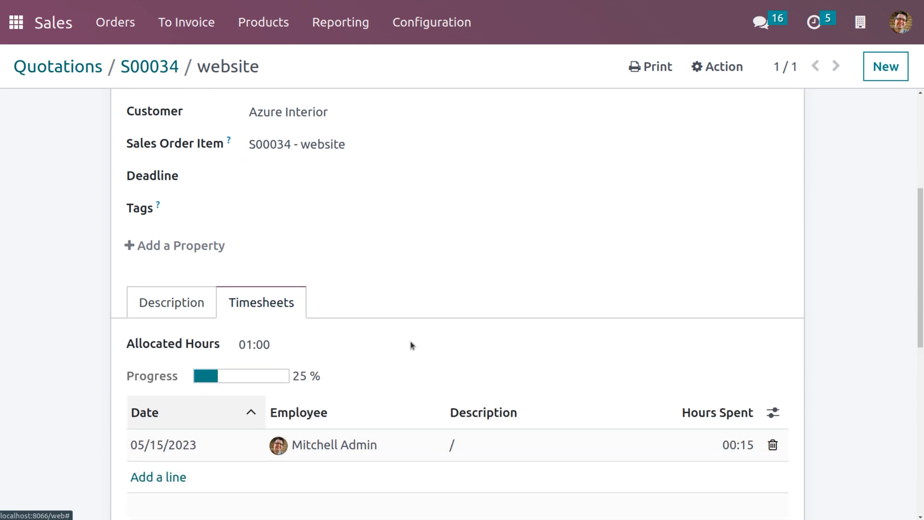
{"action": "scroll", "coordinate": [292, 418], "scroll_direction": "up", "scroll_amount": 5}
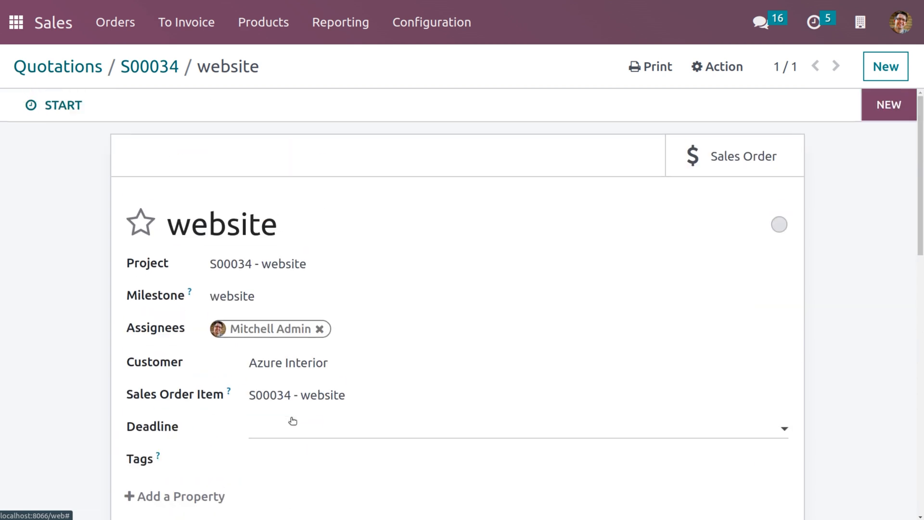
- Time the website task again, save another 00:15 hours spent and check the updated timesheets
{"action": "left_click", "coordinate": [58, 108]}
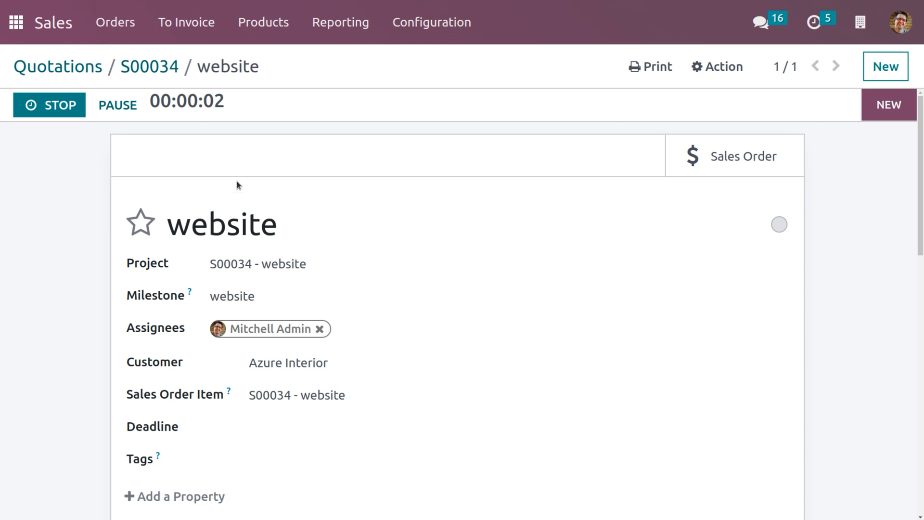
{"action": "left_click", "coordinate": [68, 106]}
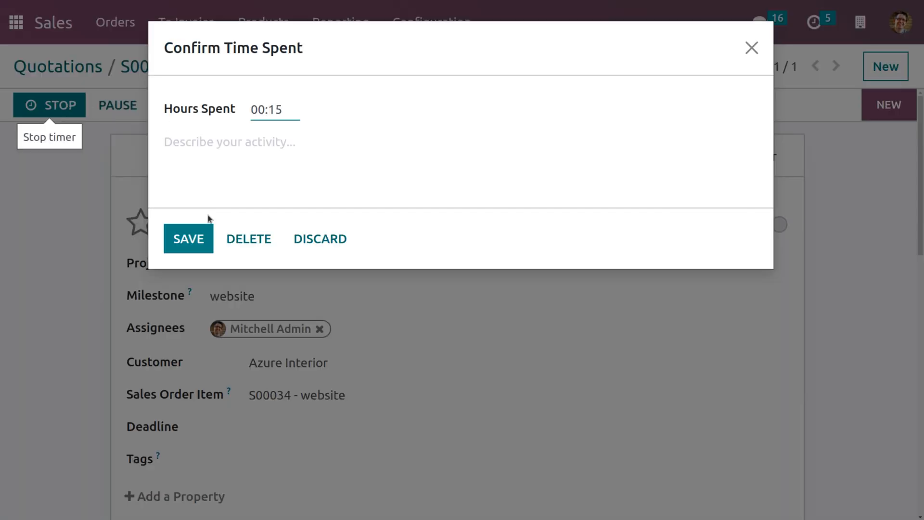
{"action": "left_click", "coordinate": [201, 240]}
{"action": "scroll", "coordinate": [249, 357], "scroll_direction": "down", "scroll_amount": 5}
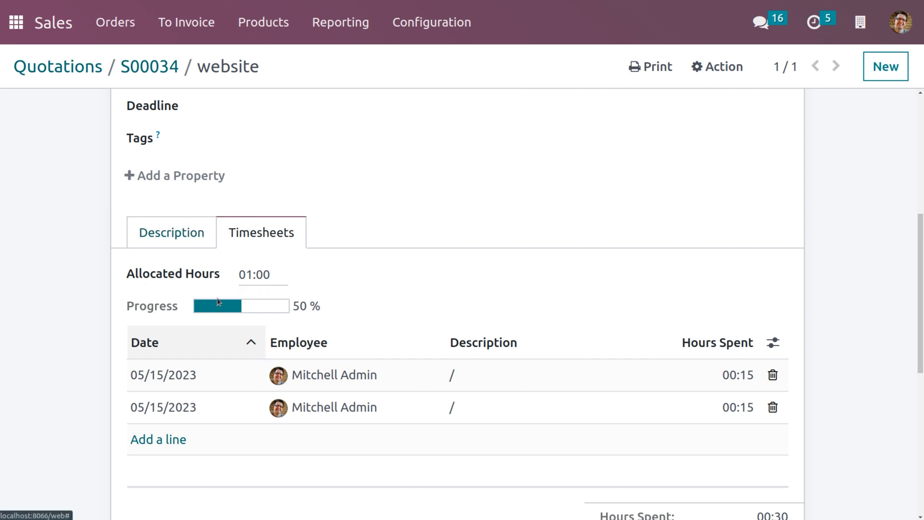
{"action": "scroll", "coordinate": [265, 305], "scroll_direction": "up", "scroll_amount": 5}
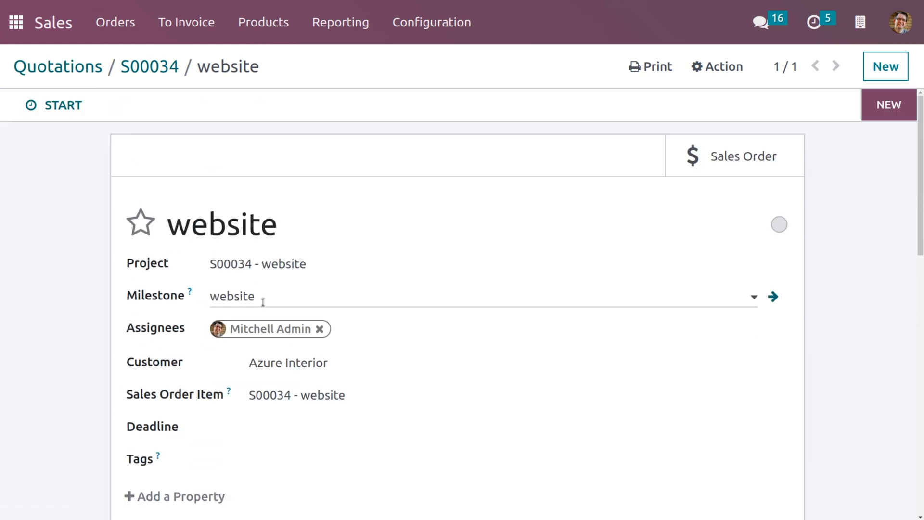
- Set the website product's invoicing policy to Based on Delivered Quantity (Manual), keep Project & Task created on order, and save the product
{"action": "left_click", "coordinate": [263, 21]}
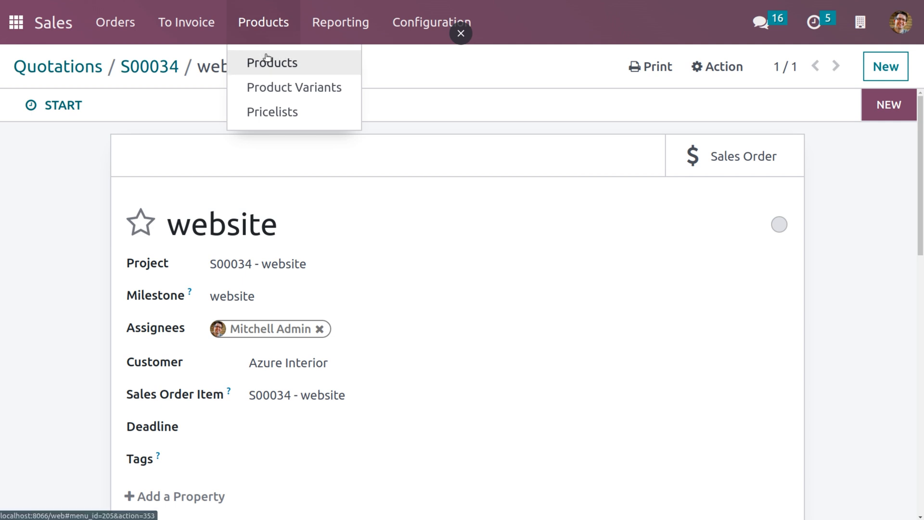
{"action": "left_click", "coordinate": [267, 60]}
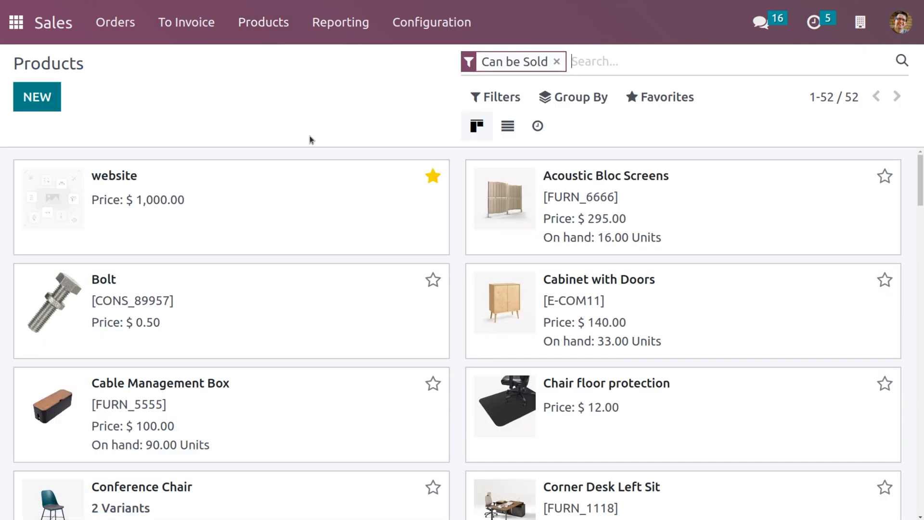
{"action": "left_click", "coordinate": [283, 196]}
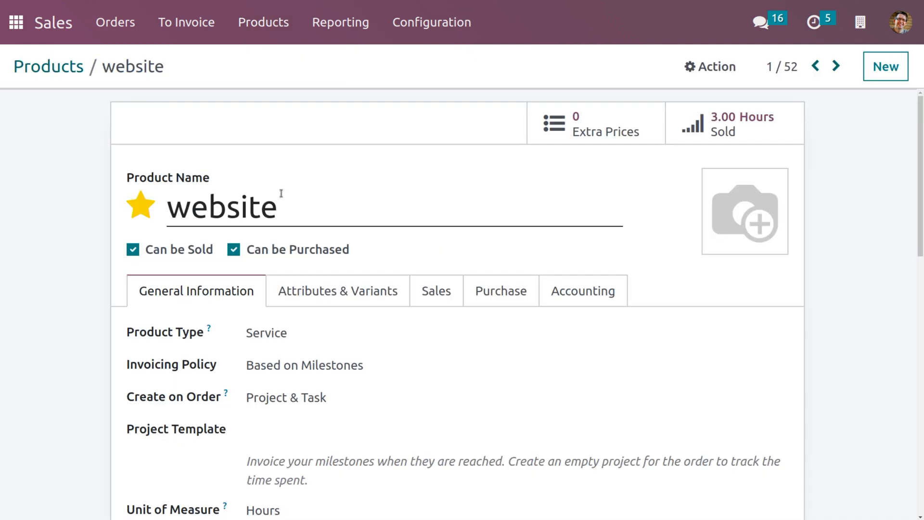
{"action": "left_click", "coordinate": [293, 371]}
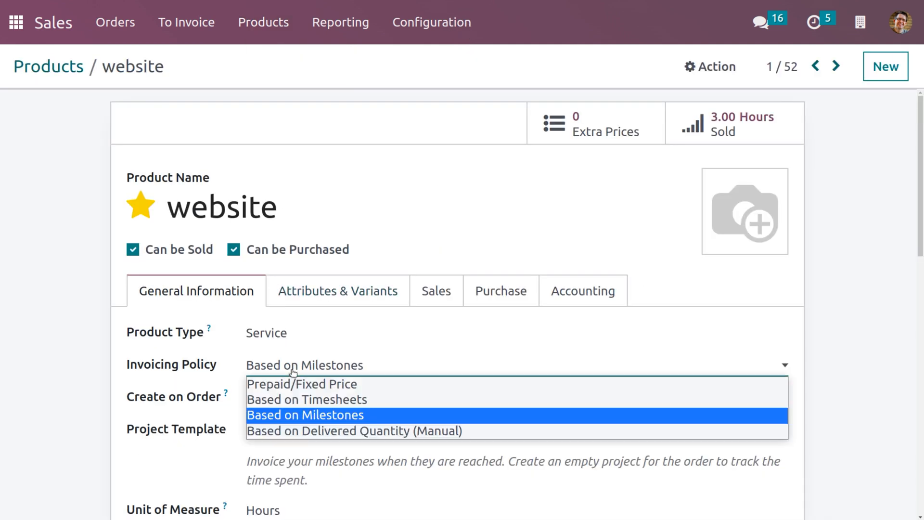
{"action": "left_click", "coordinate": [302, 431]}
{"action": "left_click", "coordinate": [302, 405]}
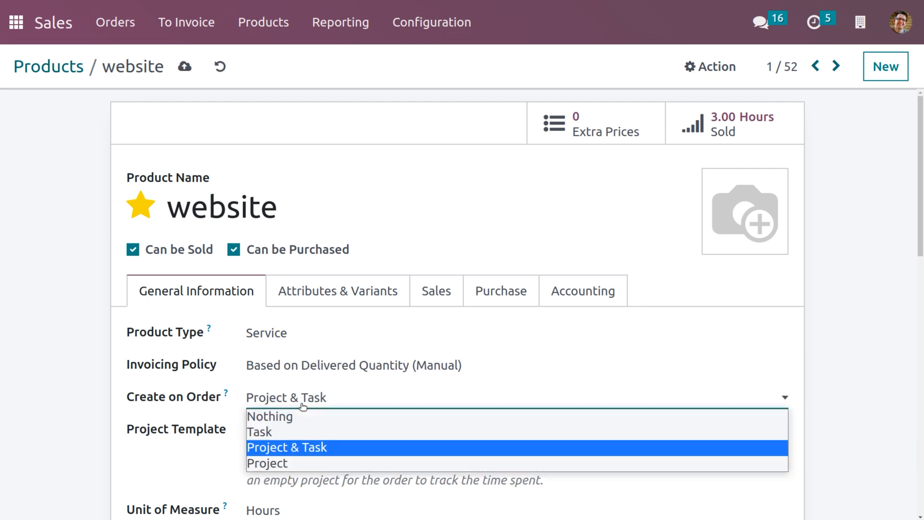
{"action": "left_click", "coordinate": [297, 451]}
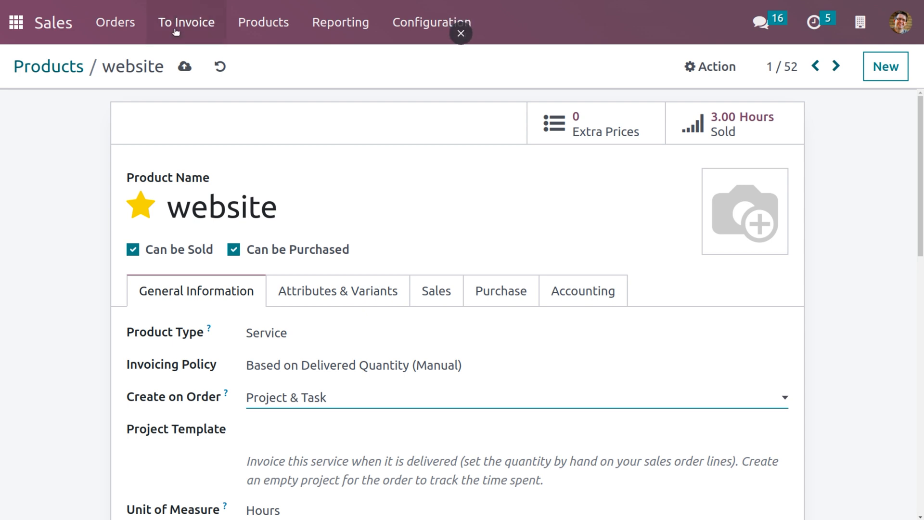
{"action": "left_click", "coordinate": [185, 67]}
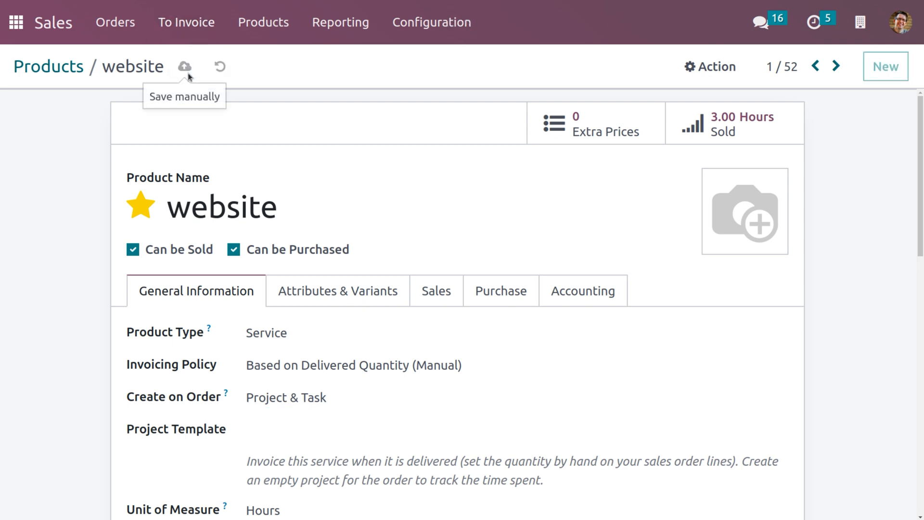
- Create a new quotation for the customer Deco Addict
{"action": "left_click", "coordinate": [105, 22]}
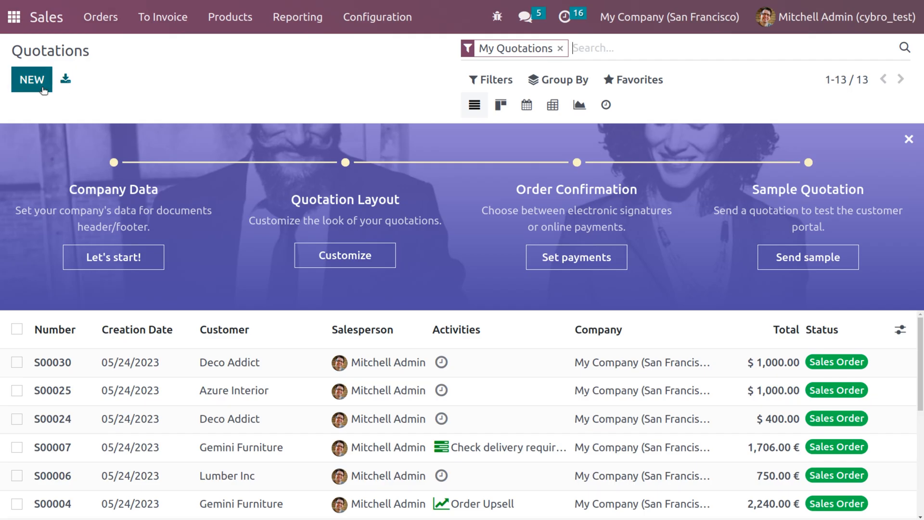
{"action": "left_click", "coordinate": [38, 90]}
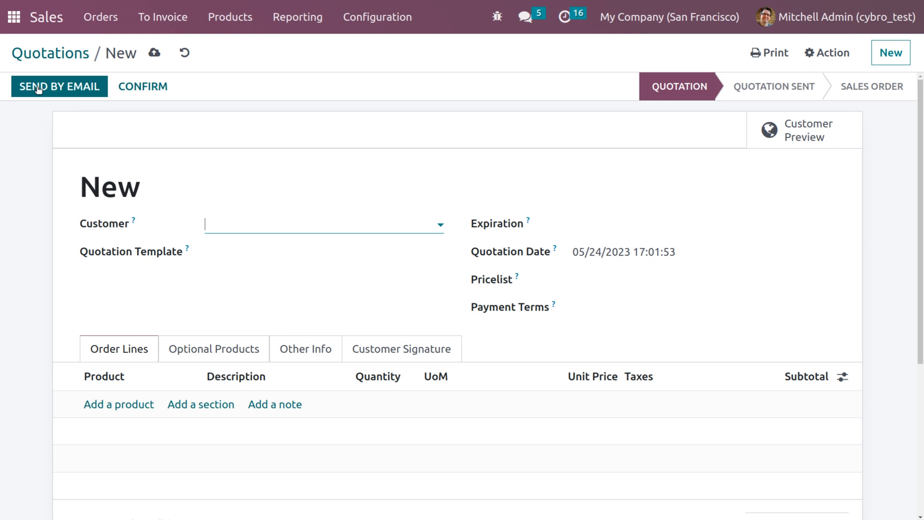
{"action": "left_click", "coordinate": [248, 225]}
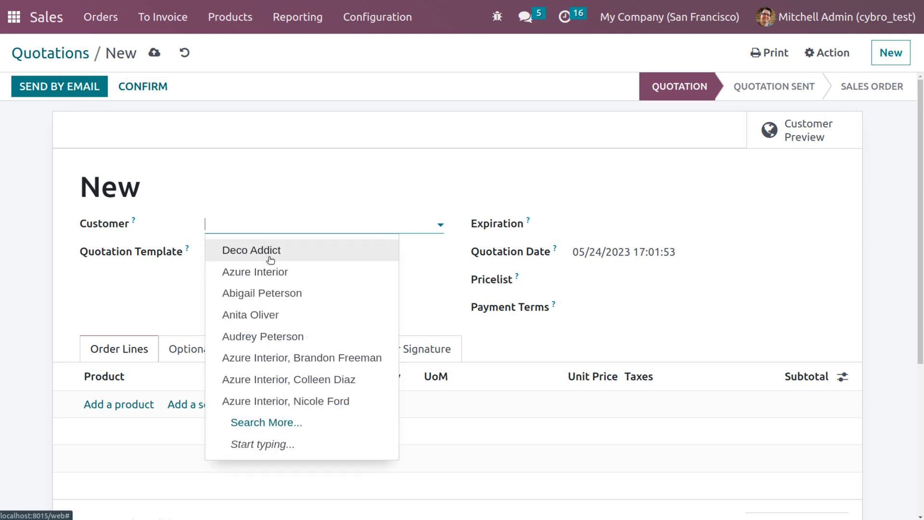
{"action": "key", "text": "Escape"}
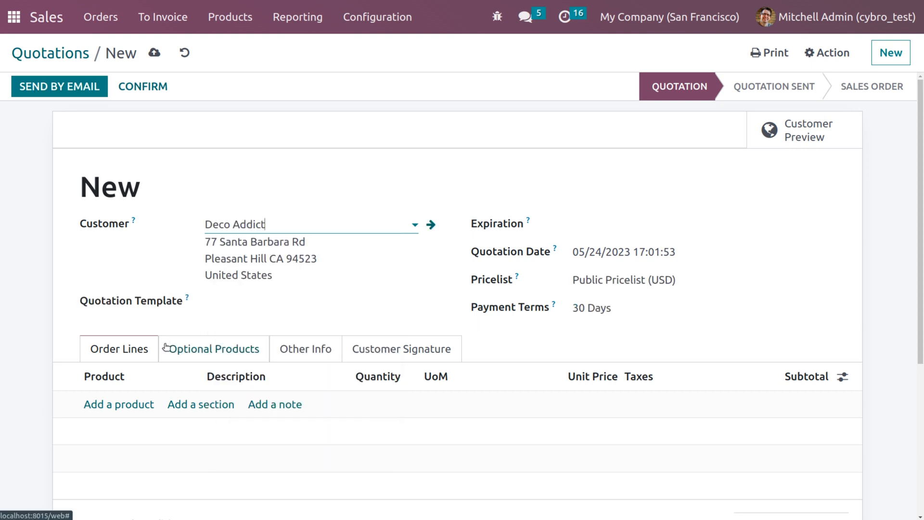
- Add the website product to the quotation's order lines and remove the 15% tax from its line
{"action": "scroll", "coordinate": [166, 346], "scroll_direction": "down", "scroll_amount": 2}
{"action": "left_click", "coordinate": [126, 336]}
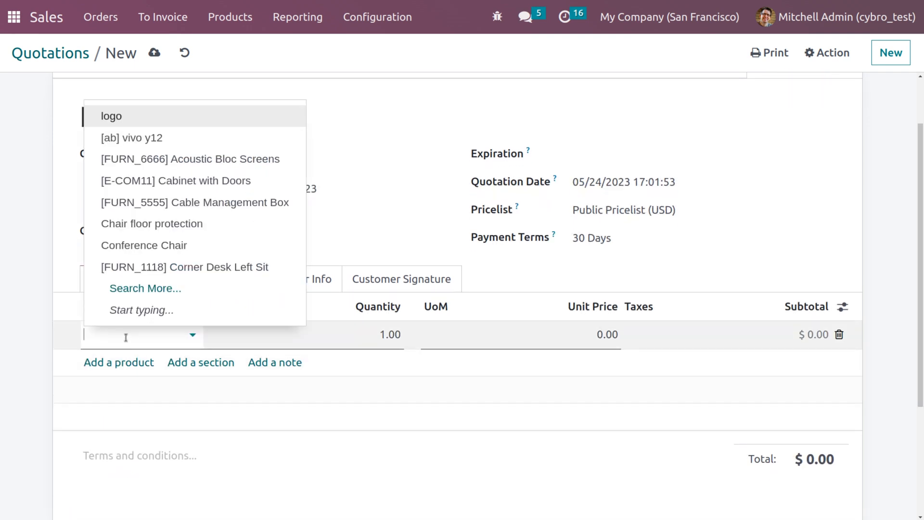
{"action": "type", "text": "webs"}
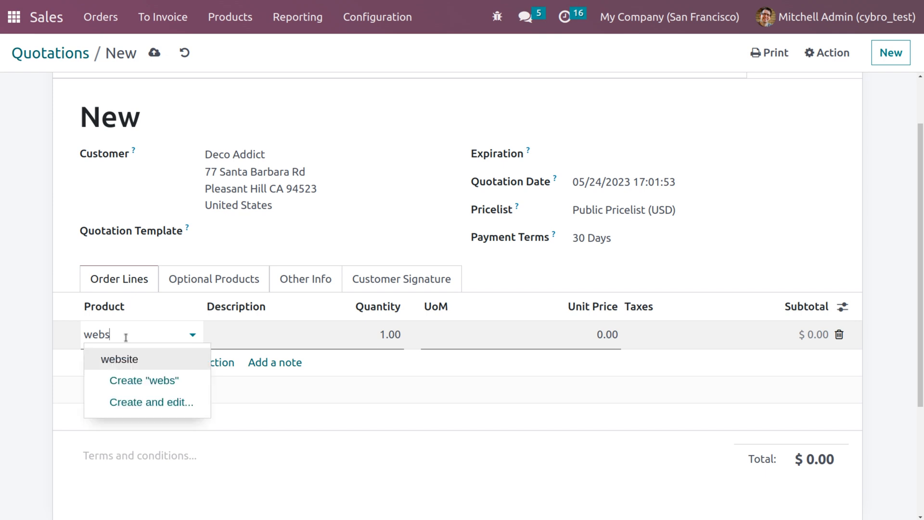
{"action": "left_click", "coordinate": [120, 359]}
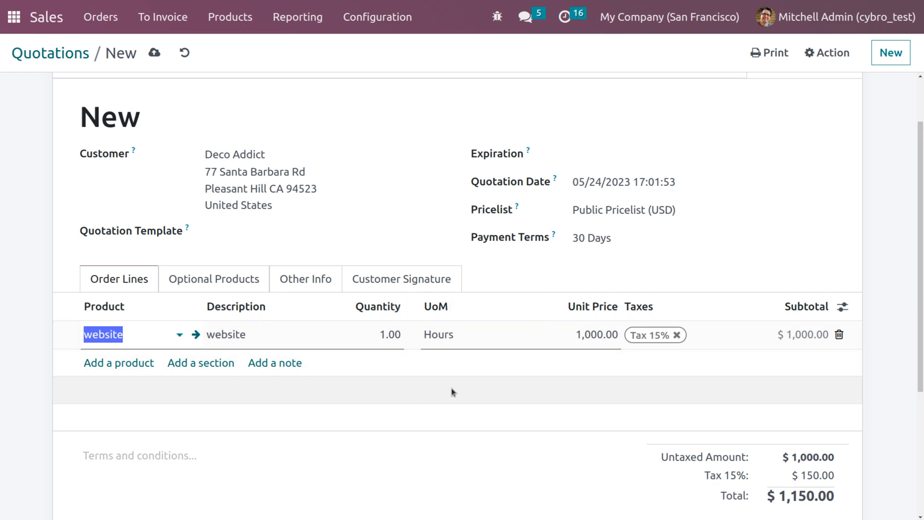
{"action": "left_click", "coordinate": [677, 335]}
{"action": "left_click", "coordinate": [619, 227]}
{"action": "scroll", "coordinate": [620, 227], "scroll_direction": "up", "scroll_amount": 2}
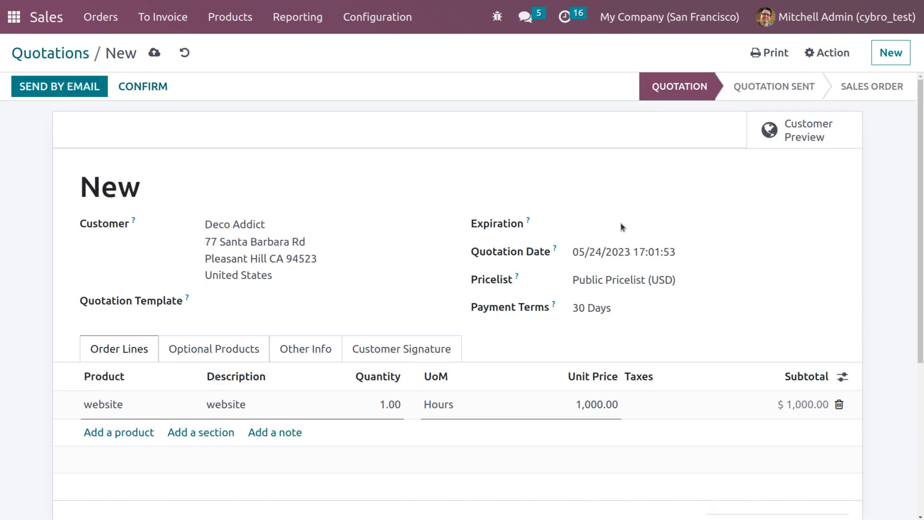
- Save and confirm the Deco Addict quotation, and open the website task created from the order
{"action": "left_click", "coordinate": [149, 60]}
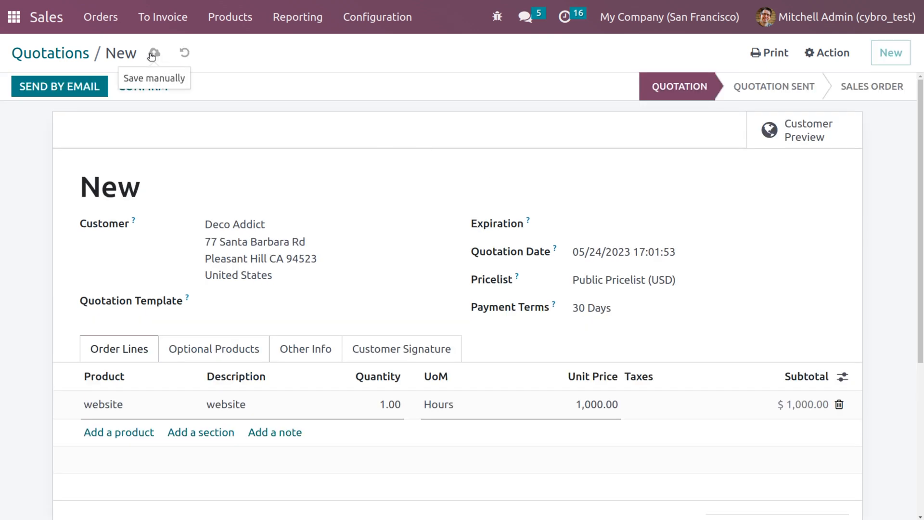
{"action": "left_click", "coordinate": [149, 94]}
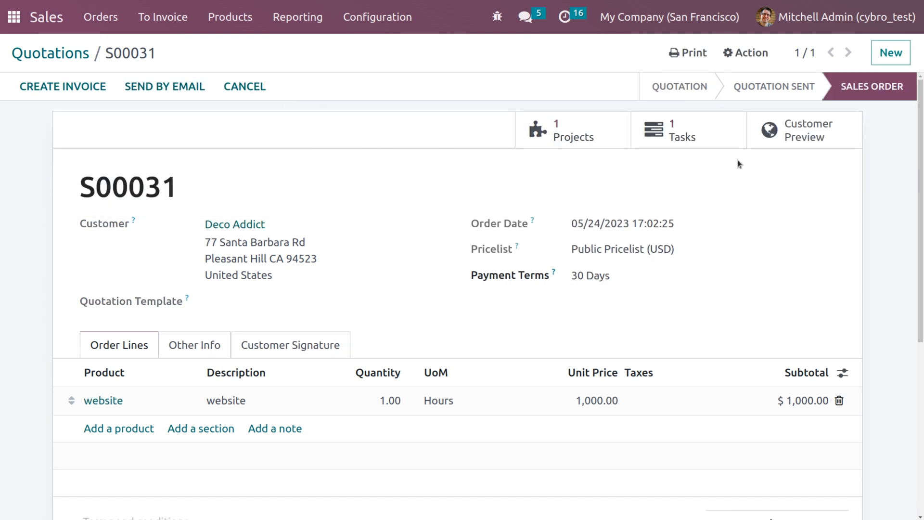
{"action": "left_click", "coordinate": [673, 144]}
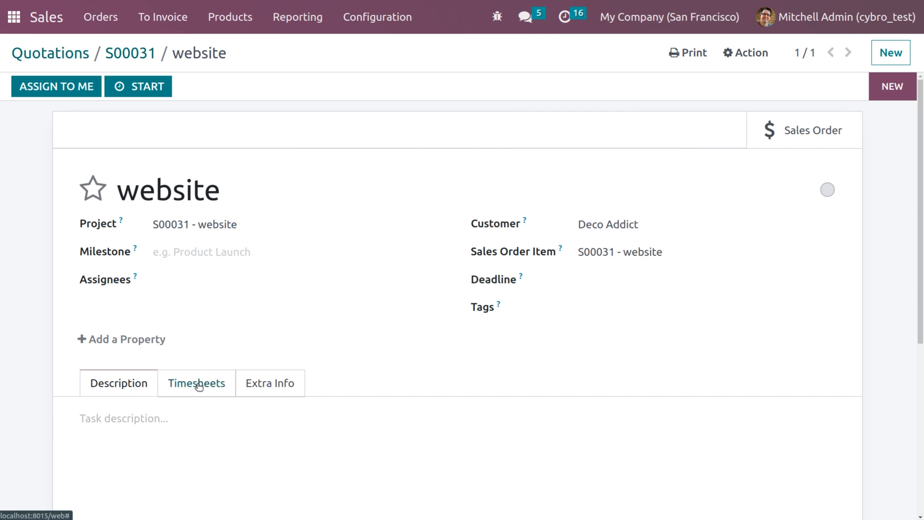
- Add a timesheet line with 00:30 hours spent to the website task and save the task
{"action": "left_click", "coordinate": [199, 385]}
{"action": "scroll", "coordinate": [174, 419], "scroll_direction": "down", "scroll_amount": 2}
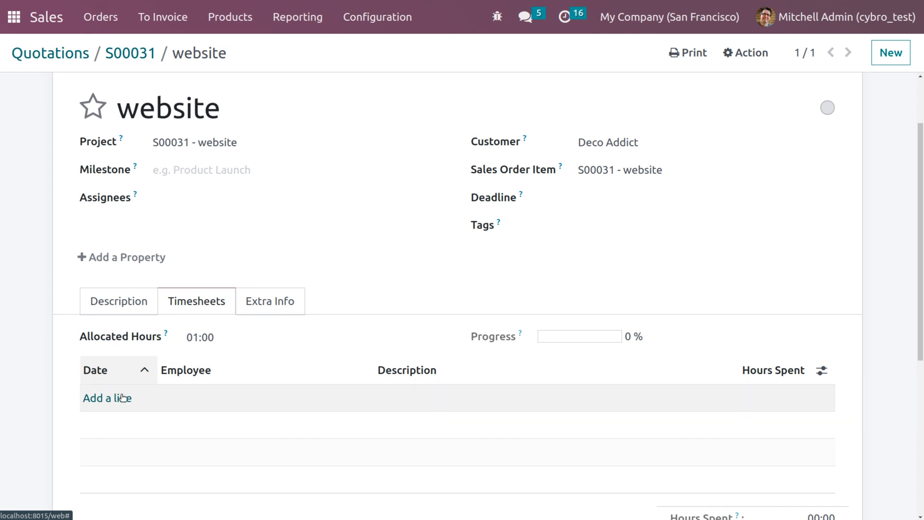
{"action": "left_click", "coordinate": [124, 397]}
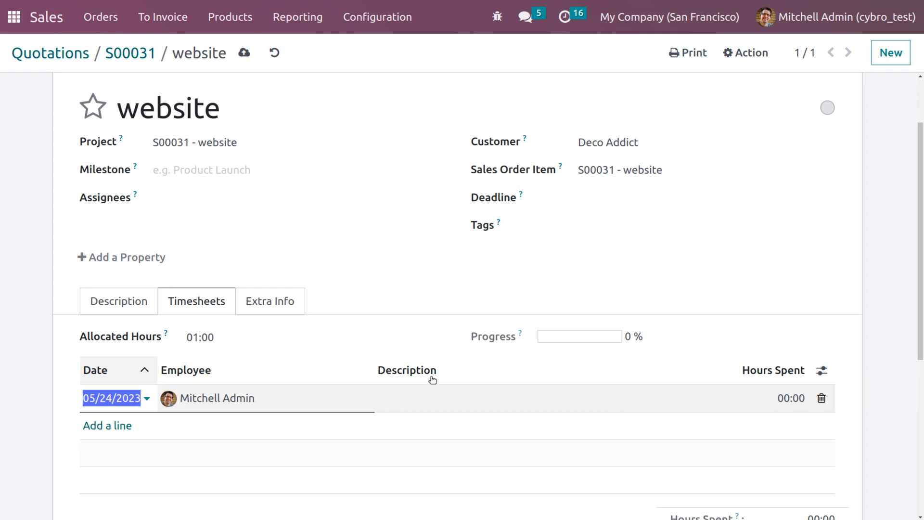
{"action": "left_click", "coordinate": [802, 402]}
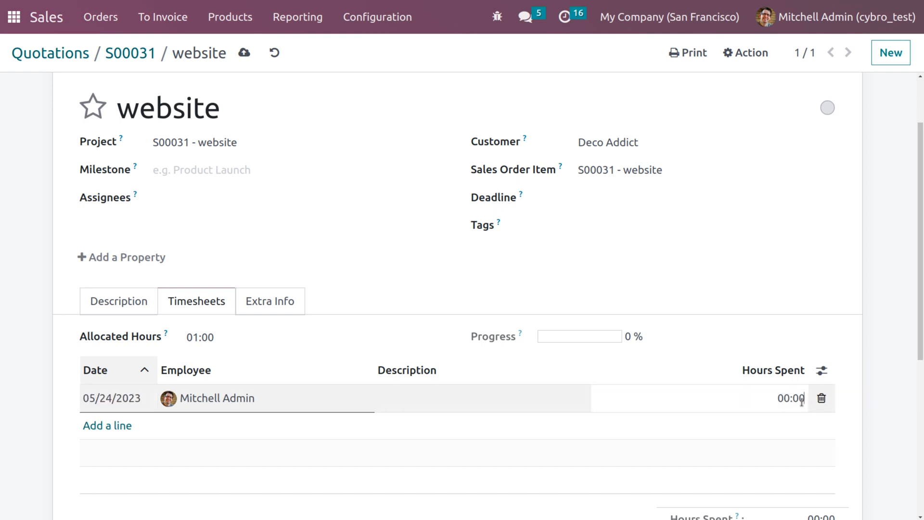
{"action": "key", "text": "BackSpace"}
{"action": "left_click", "coordinate": [808, 262]}
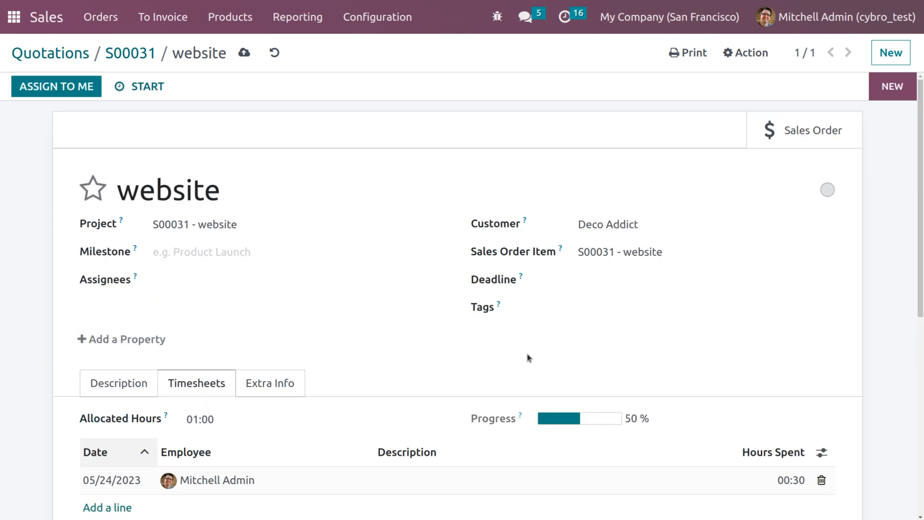
{"action": "left_click", "coordinate": [244, 53]}
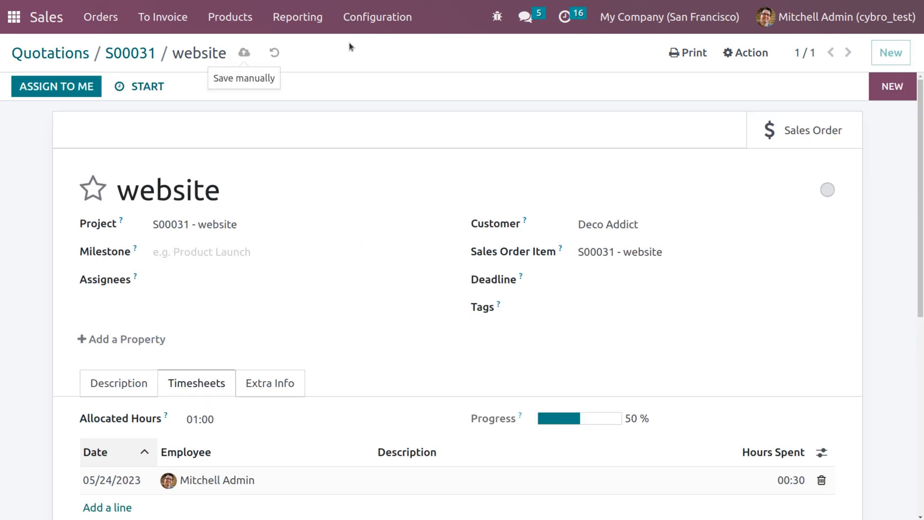
- Return to the task's sales order, set the website line's delivered quantity to 0.5, and save the order
{"action": "left_click", "coordinate": [807, 144]}
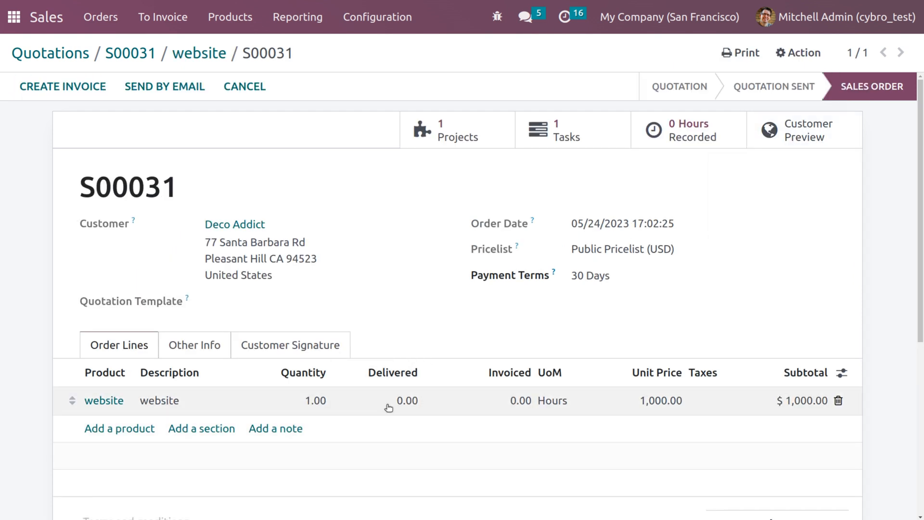
{"action": "left_click", "coordinate": [407, 401]}
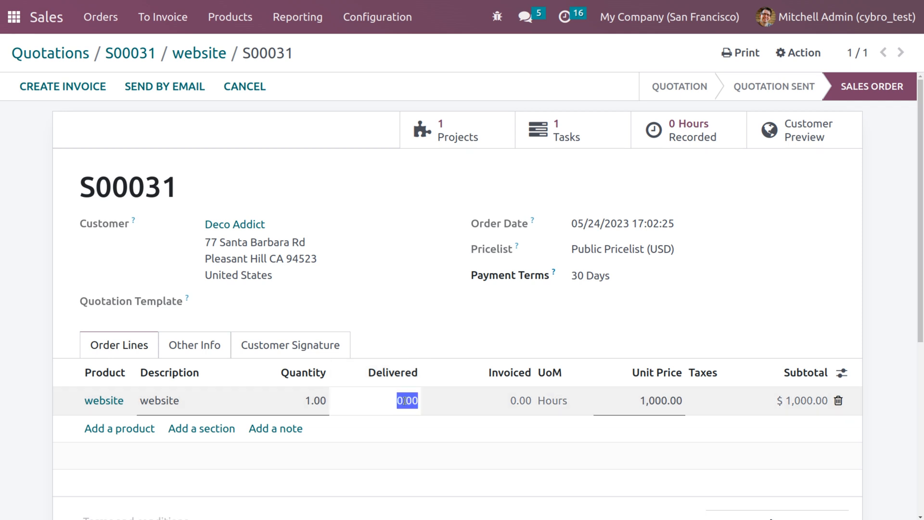
{"action": "type", "text": "0.5"}
{"action": "left_click", "coordinate": [414, 324]}
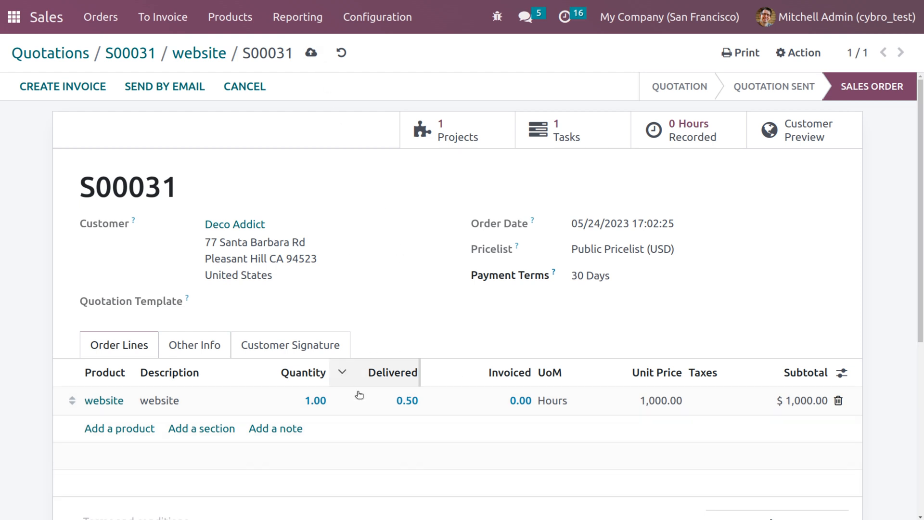
{"action": "left_click", "coordinate": [310, 54]}
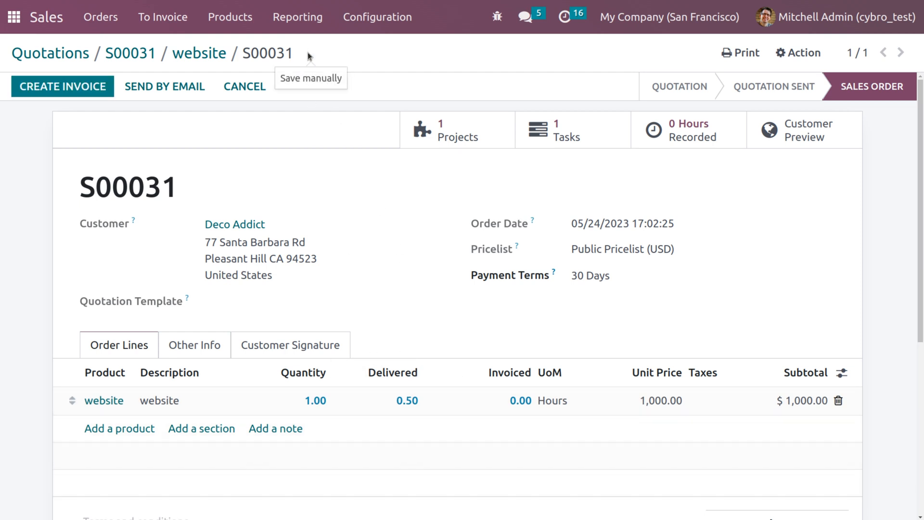
- Create a regular invoice for the delivered quantity of the sales order and open the draft invoice
{"action": "left_click", "coordinate": [69, 88]}
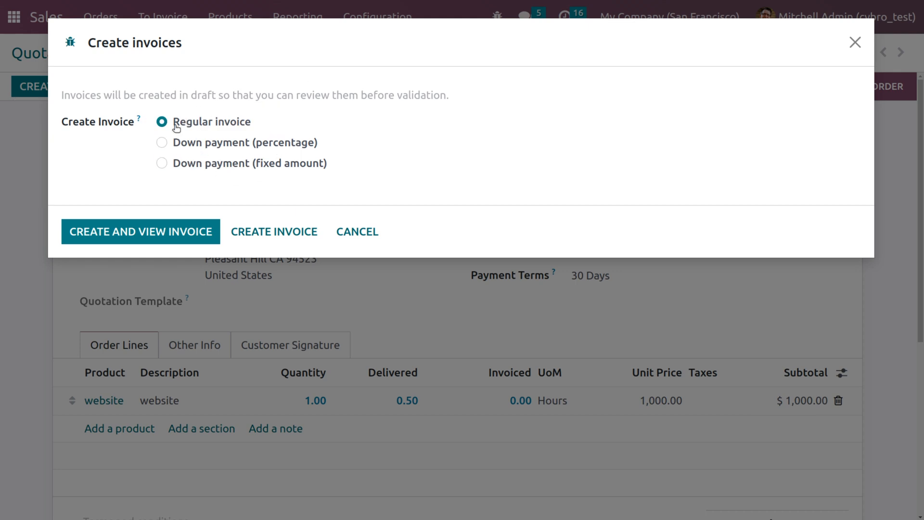
{"action": "left_click", "coordinate": [288, 234]}
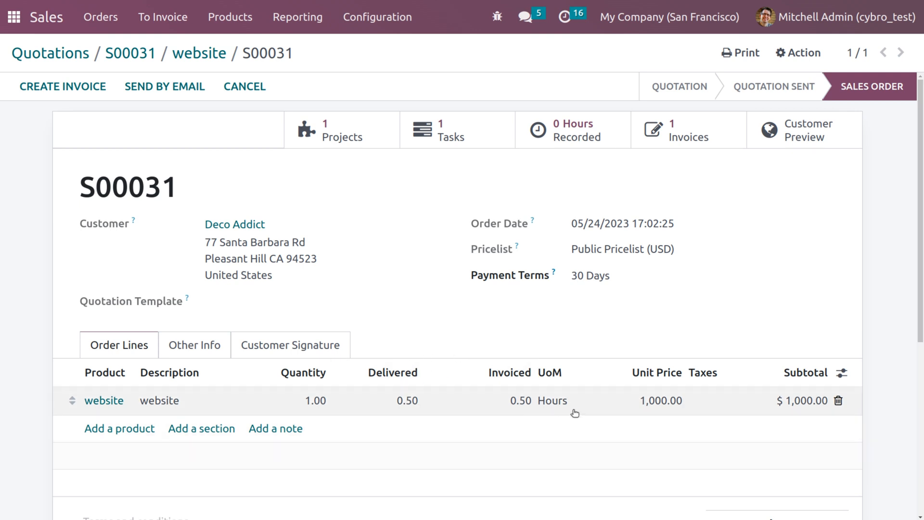
{"action": "left_click", "coordinate": [676, 129]}
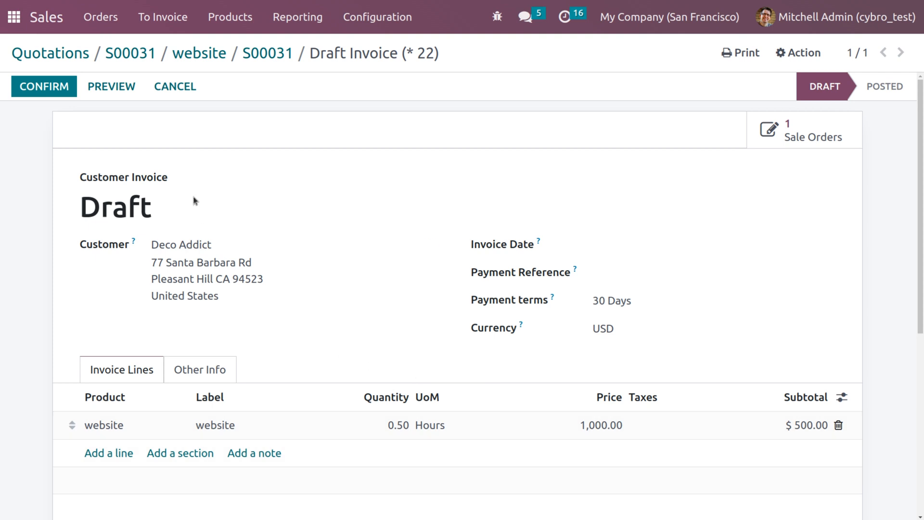
- Confirm the draft invoice and register its $500.00 payment with the Bank journal and Manual payment method
{"action": "left_click", "coordinate": [67, 89]}
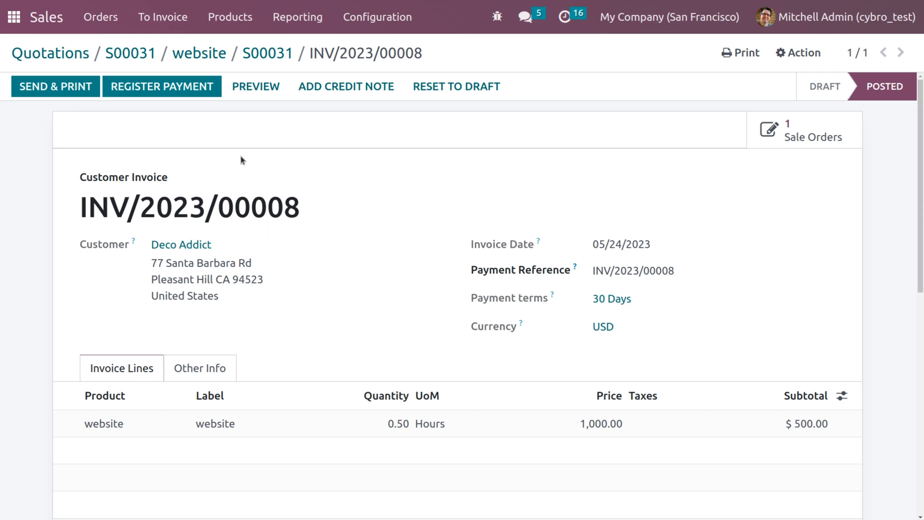
{"action": "left_click", "coordinate": [163, 89]}
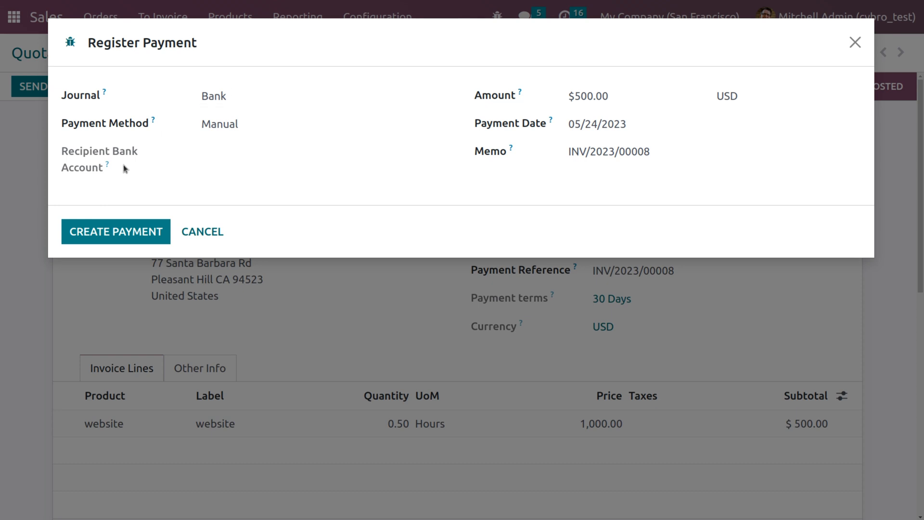
{"action": "left_click", "coordinate": [117, 231]}
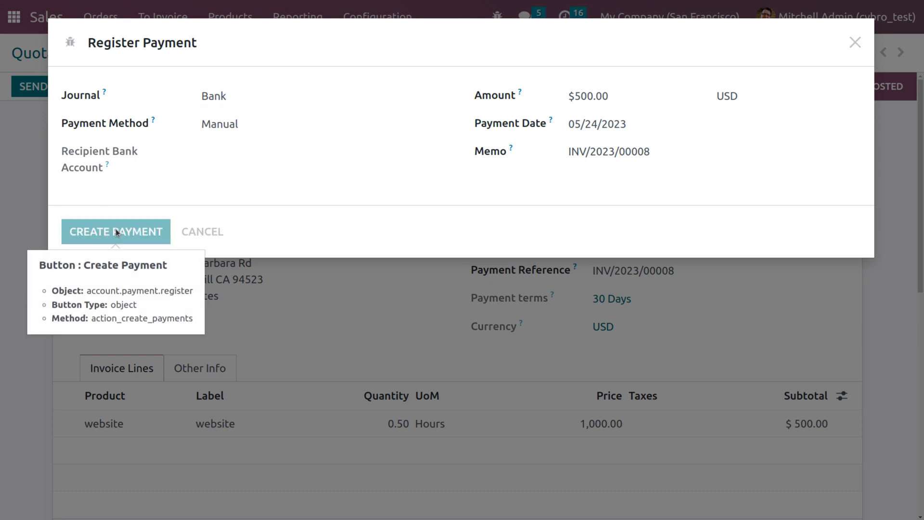